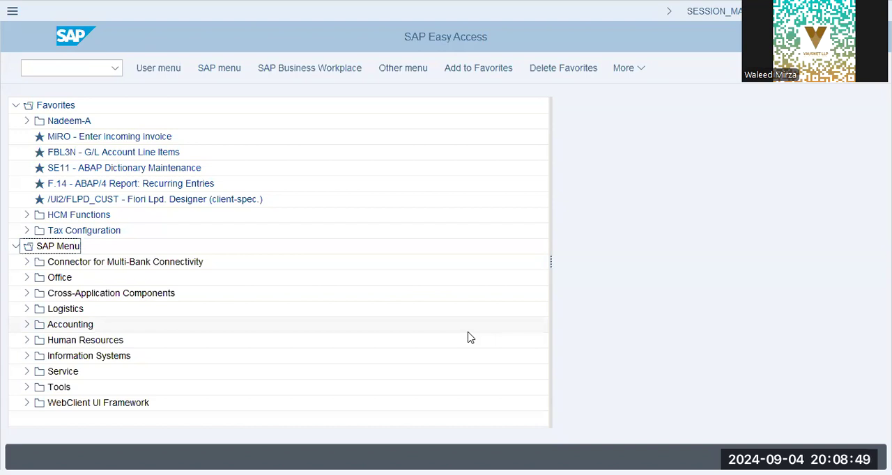
# Step: Open transaction KB61 for entering line item repostings
pyautogui.click(66, 67)
pyautogui.write('kb')
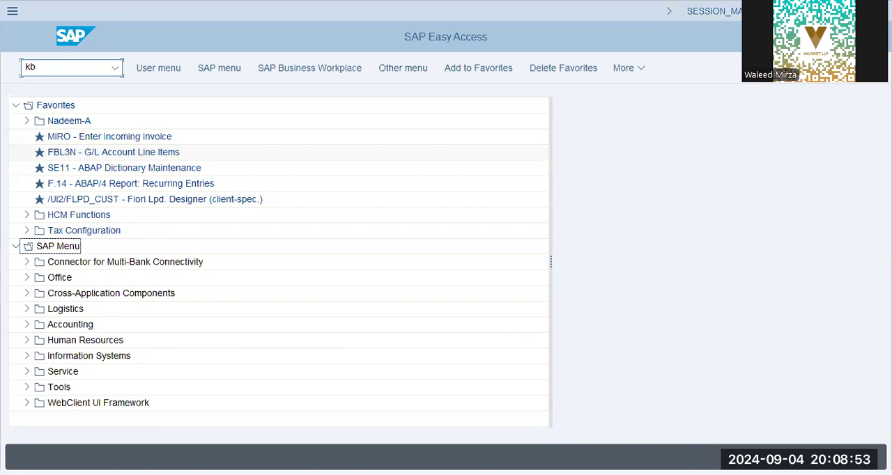
pyautogui.write('61')
pyautogui.press('Return')
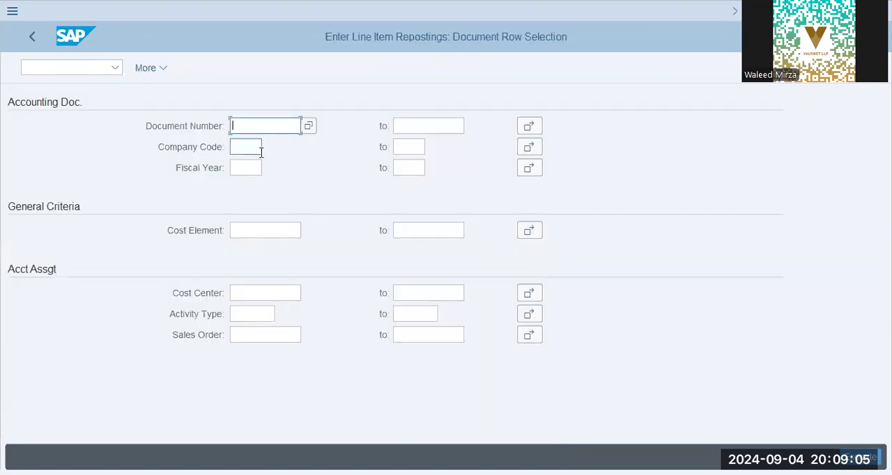
# Step: Set the company code to DAP9 and the fiscal year to 2024 in the document row selection
pyautogui.click(262, 153)
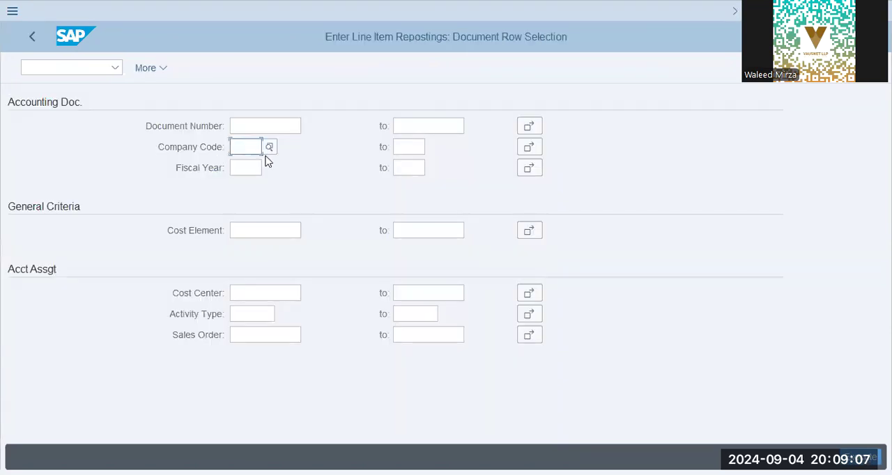
pyautogui.write('dap9')
pyautogui.press('Tab')
pyautogui.write('20')
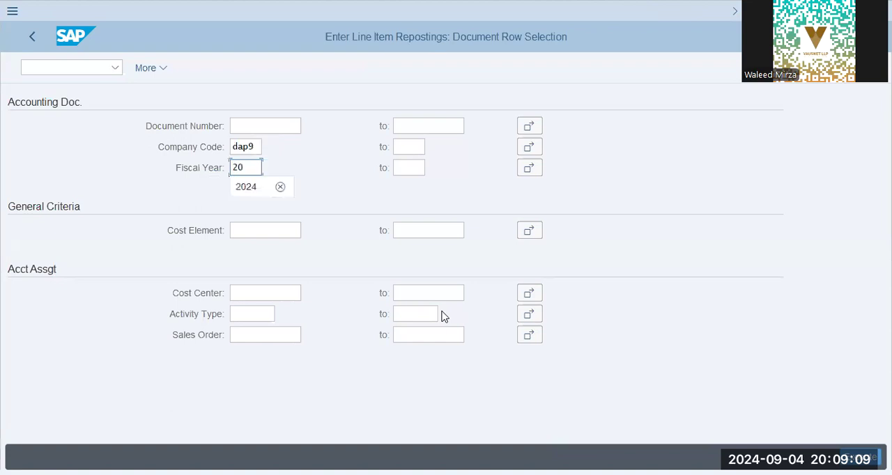
pyautogui.write('24')
pyautogui.click(288, 128)
pyautogui.press('F8')
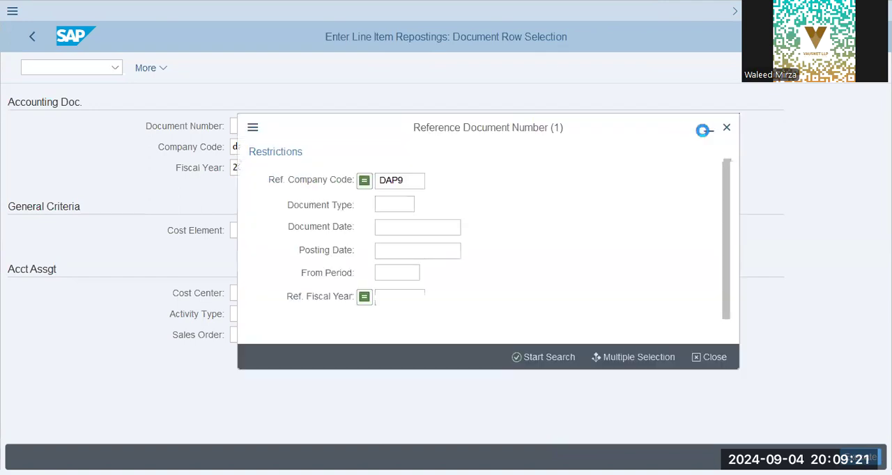
pyautogui.press('Escape')
# Step: Start transaction FB03 in a new session and bring up its document list selection
pyautogui.click(81, 72)
pyautogui.write('/o fb03')
pyautogui.press('Return')
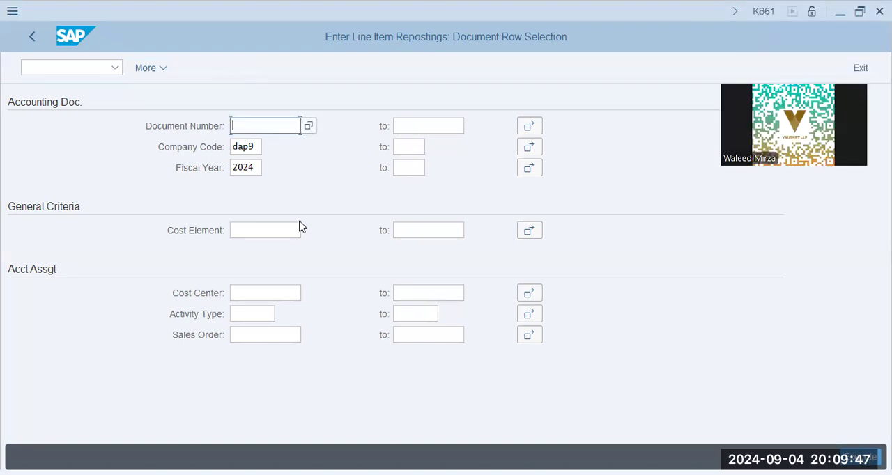
pyautogui.hotkey('alt', 'Tab')
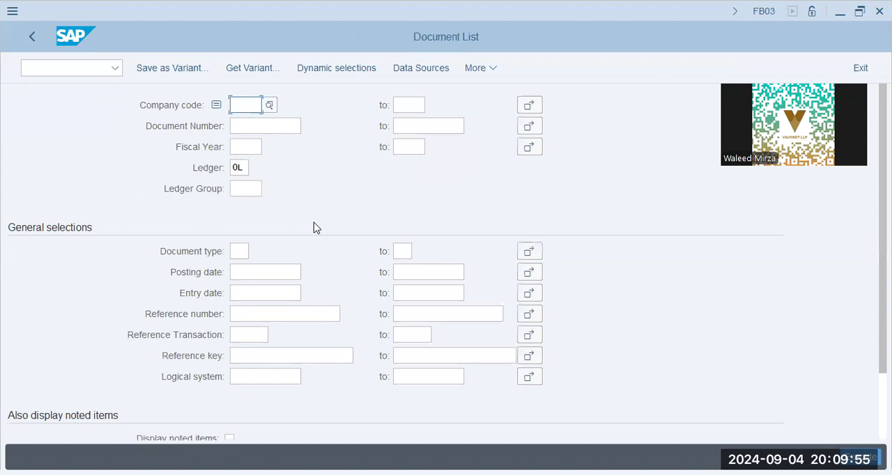
# Step: List the accounting documents for company code DAP9 and pick up the document number for the reposting
pyautogui.write('dap9')
pyautogui.press('Tab')
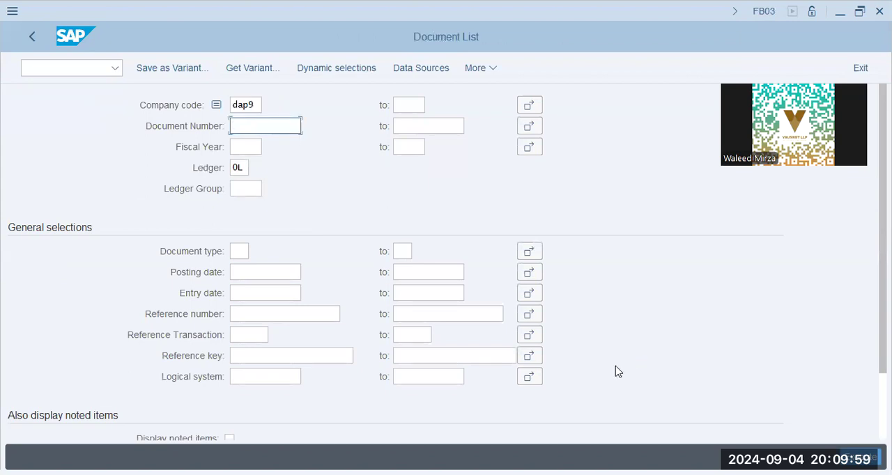
pyautogui.press('Return')
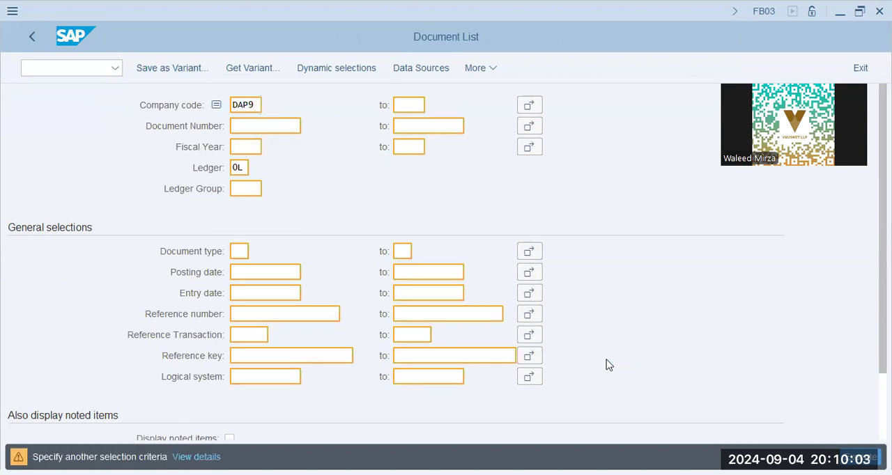
pyautogui.press('F8')
pyautogui.click(94, 125)
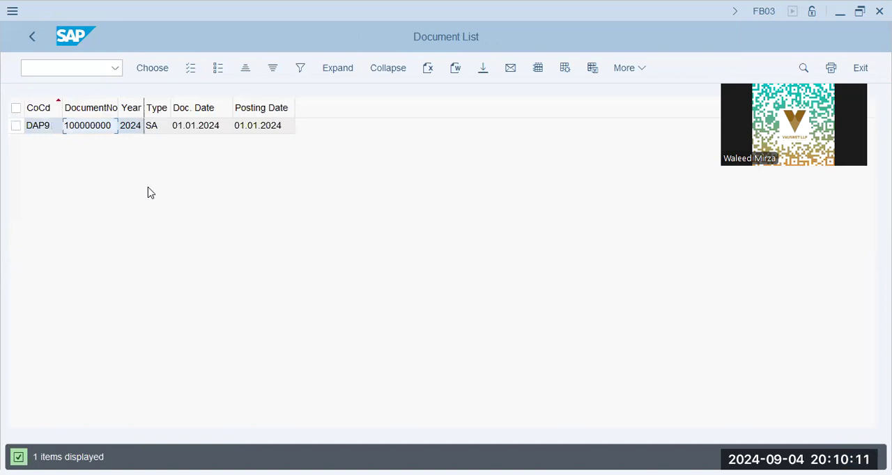
# Step: Try to run the line item reposting selection in KB61 for document number 100000000
pyautogui.hotkey('alt', 'Tab')
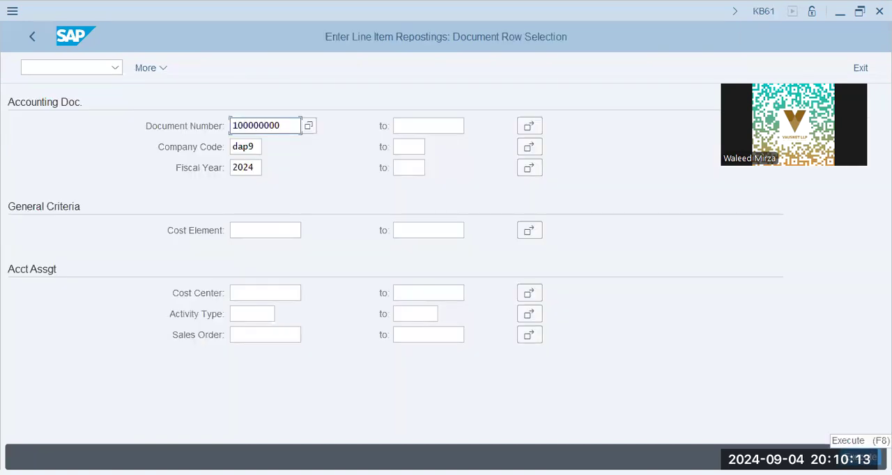
pyautogui.click(862, 457)
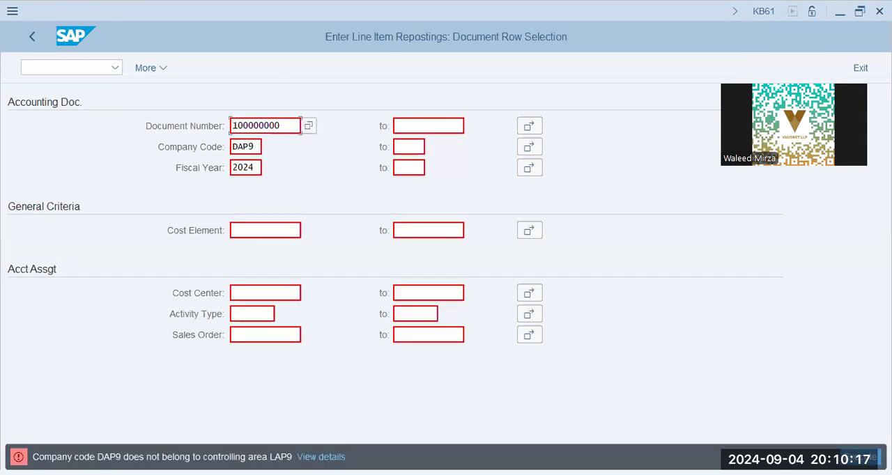
pyautogui.click(87, 72)
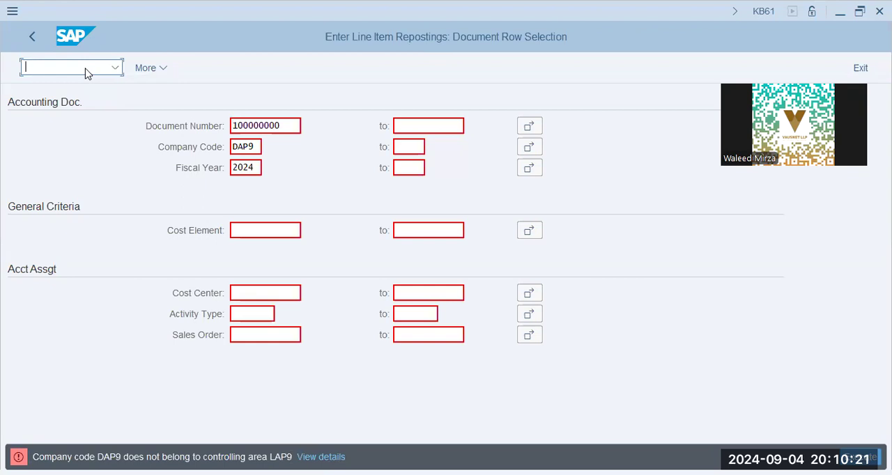
# Step: Set the controlling area to match company code DAP9 with transaction OKKS in the other session
pyautogui.hotkey('alt', 'Tab')
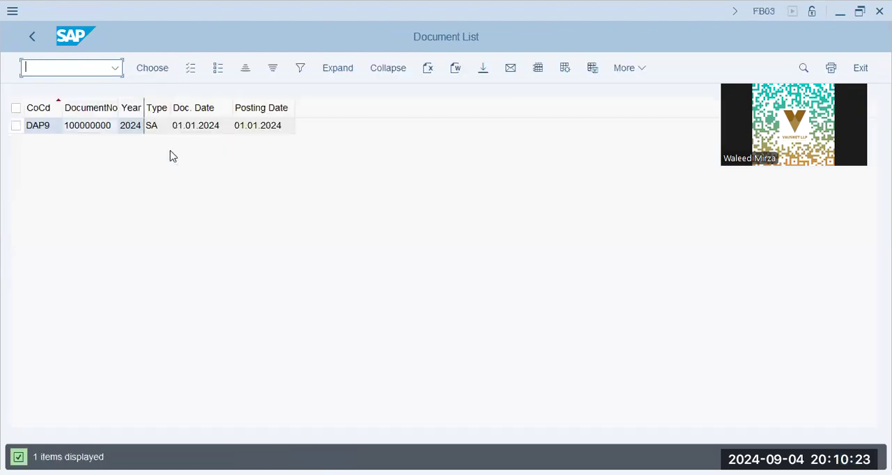
pyautogui.write('/n okks')
pyautogui.press('Return')
pyautogui.write('dap9')
pyautogui.press('Return')
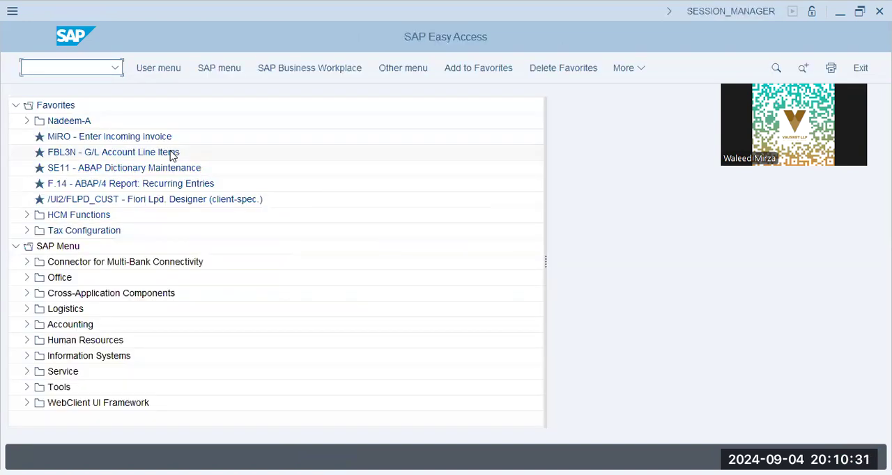
# Step: Restart KB61 and list the line items of document 100000000 for company code DAP9, fiscal year 2024
pyautogui.hotkey('alt', 'Tab')
pyautogui.click(63, 66)
pyautogui.write('/n kb61')
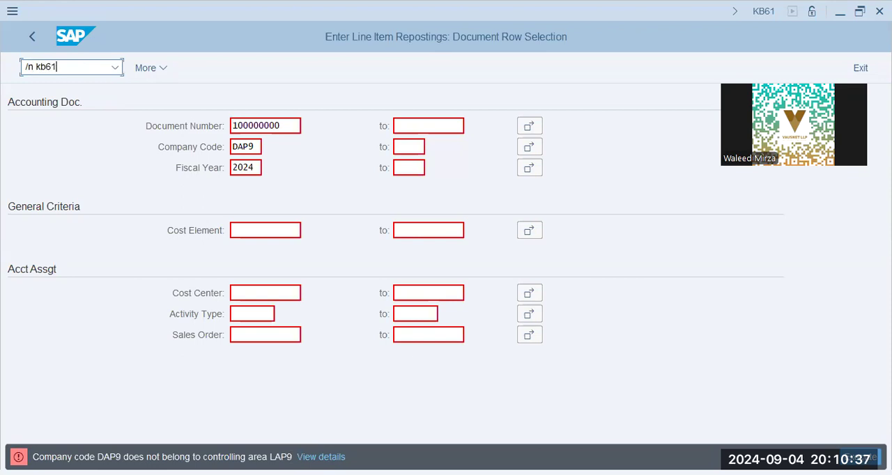
pyautogui.press('Return')
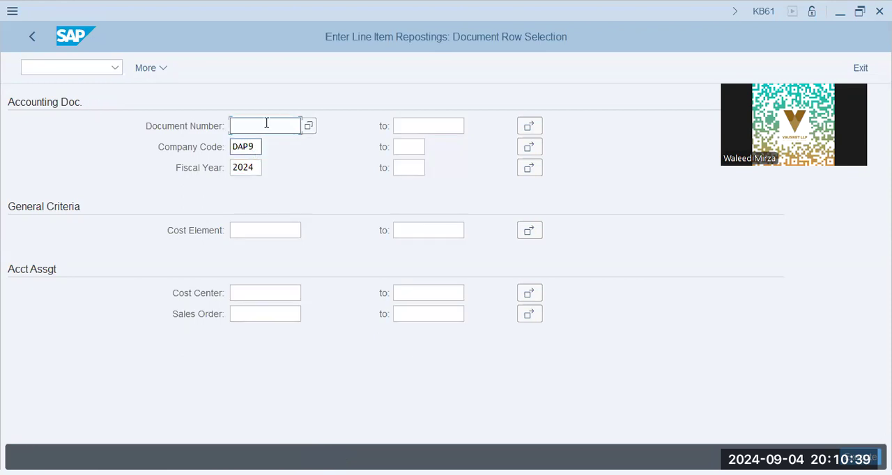
pyautogui.write('1')
pyautogui.click(272, 134)
pyautogui.click(862, 457)
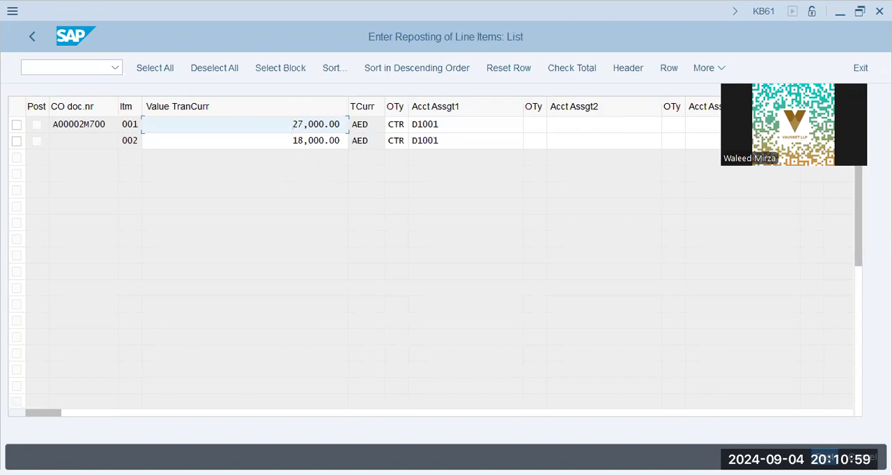
# Step: Change the first account assignment of line items 001 and 002 to cost center D1003
pyautogui.hotkey('alt', 'Tab')
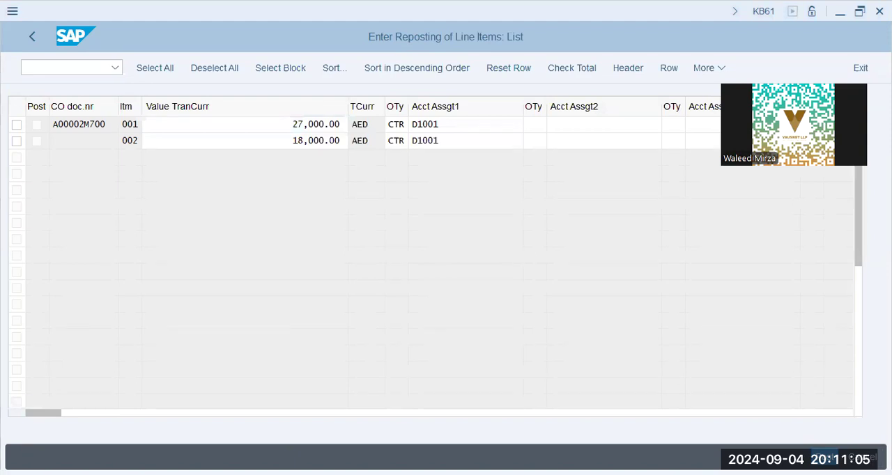
pyautogui.click(450, 127)
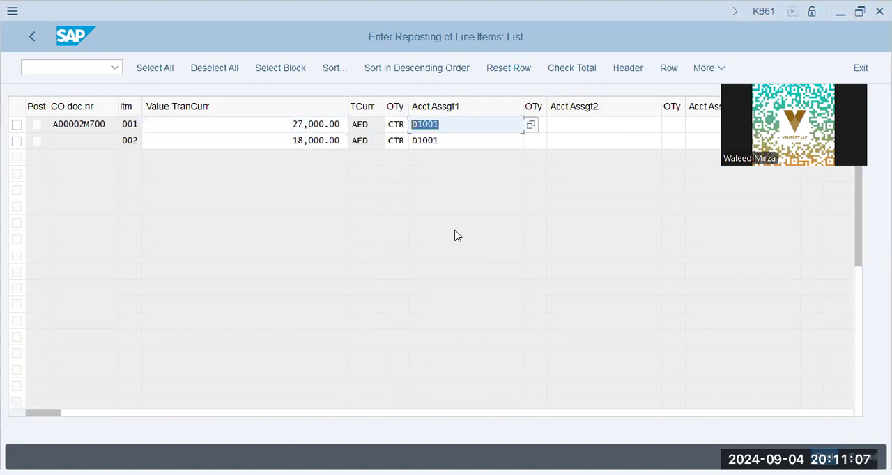
pyautogui.press('Right')
pyautogui.press('BackSpace')
pyautogui.write('3')
pyautogui.press('Down')
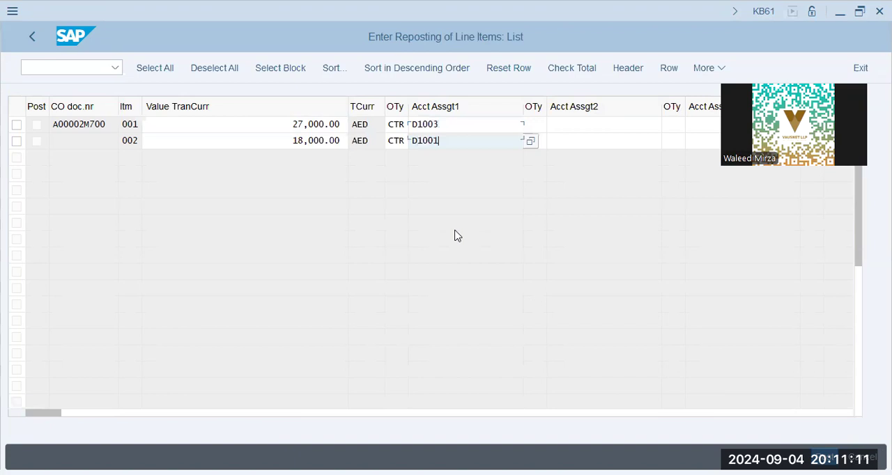
pyautogui.press('BackSpace')
pyautogui.write('3')
pyautogui.click(299, 141)
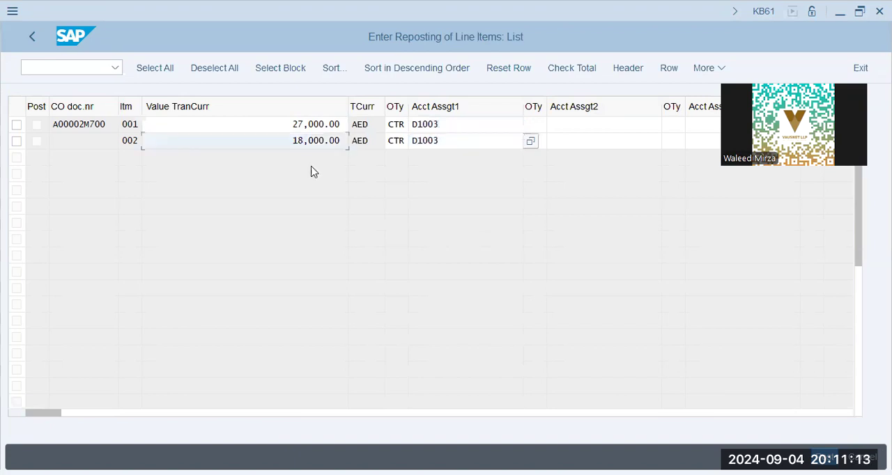
pyautogui.press('Return')
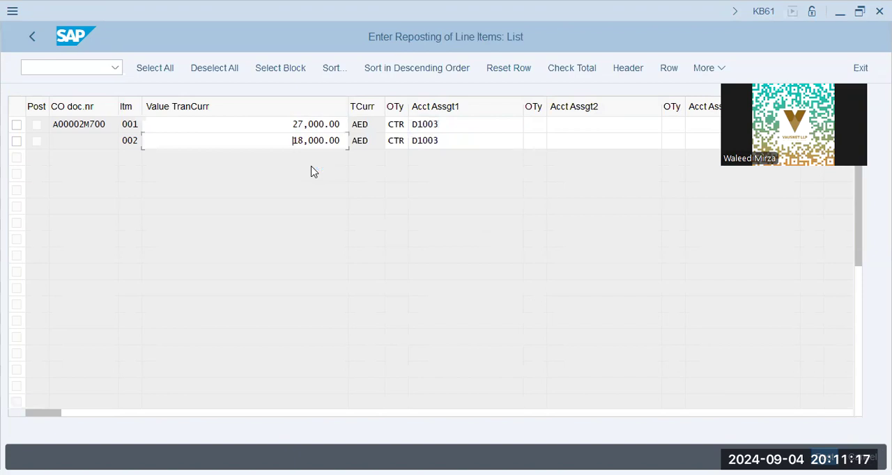
# Step: Set the transaction currency value of line item 001 to 11000 AED
pyautogui.click(289, 126)
pyautogui.hotkey('ctrl', 'a')
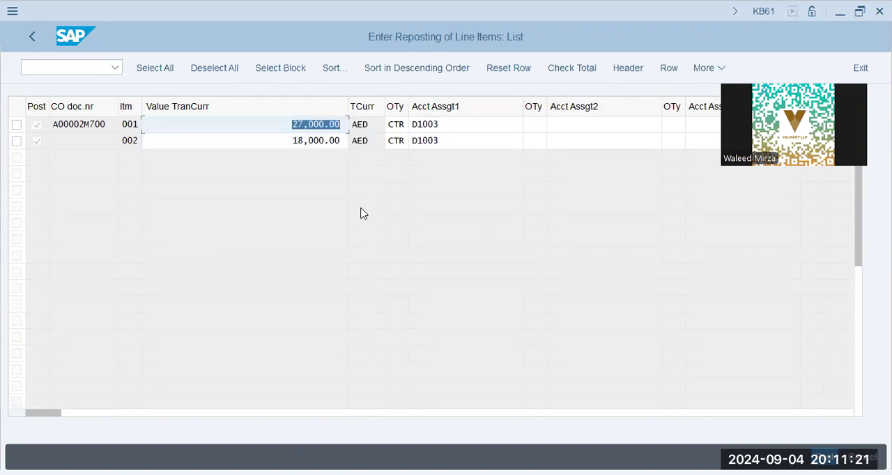
pyautogui.hotkey('alt', 'Tab')
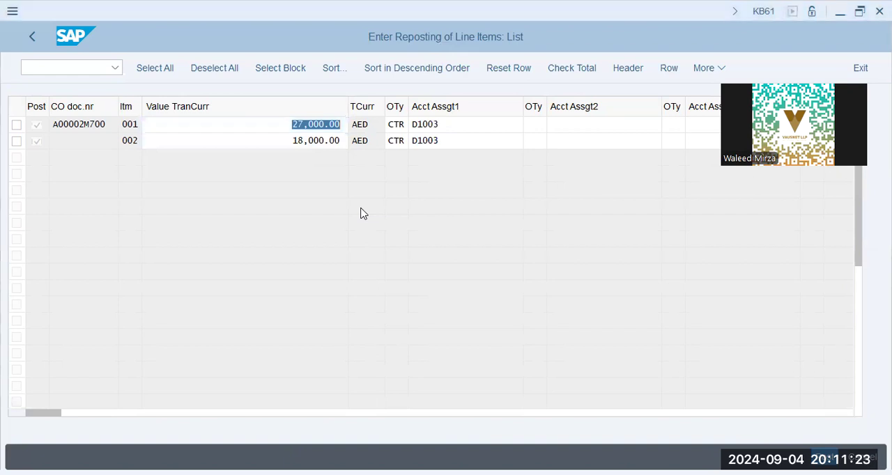
pyautogui.click(269, 358)
pyautogui.write('1000')
pyautogui.press('BackSpace')
pyautogui.press('BackSpace')
pyautogui.press('BackSpace')
pyautogui.write('1000')
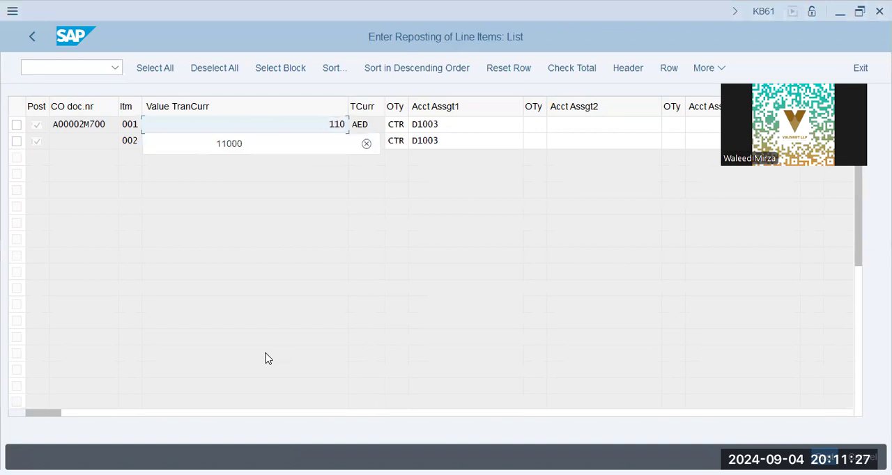
pyautogui.press('Down')
pyautogui.press('Return')
pyautogui.press('Tab')
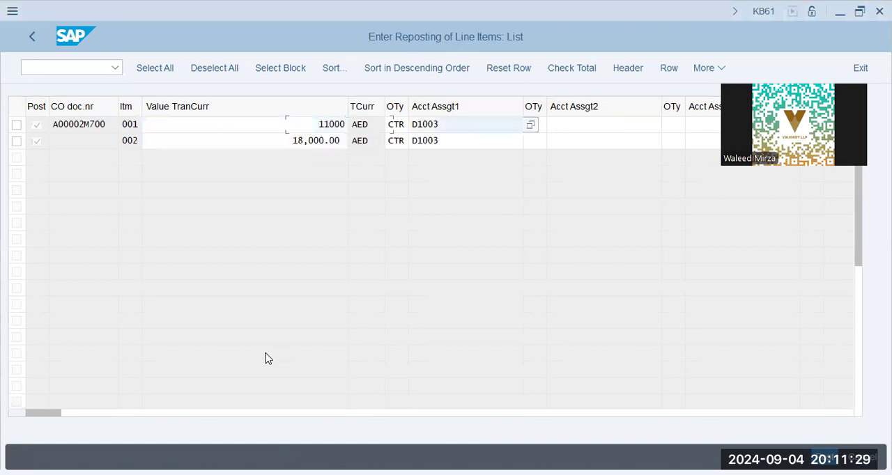
# Step: Set the transaction currency value of line item 002 to 7000 AED and confirm the split values
pyautogui.hotkey('shift', 'Tab')
pyautogui.hotkey('shift', 'Tab')
pyautogui.press('Down')
pyautogui.write('7000')
pyautogui.press('Return')
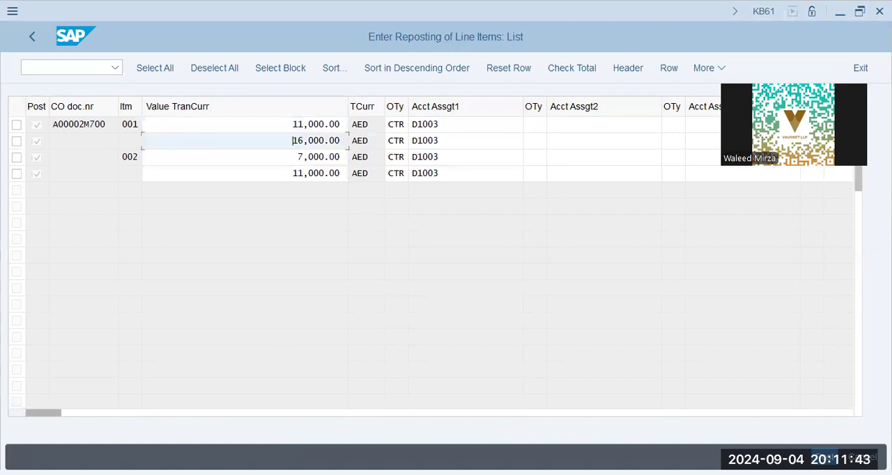
# Step: Discard the edited reposting lines and reload the line items of document 100000000
pyautogui.click(826, 458)
pyautogui.click(289, 368)
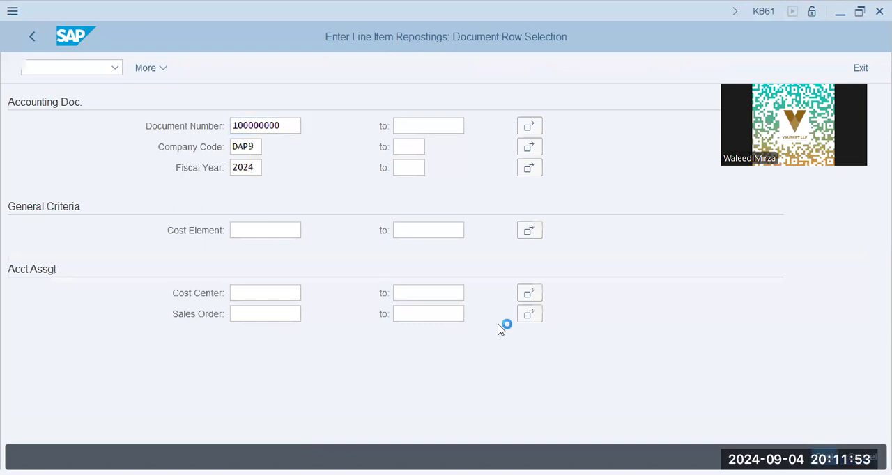
pyautogui.click(440, 125)
# Step: Set line item 001 to a value of 11000 AED with cost center D1003 as its first account assignment
pyautogui.moveTo(289, 126); pyautogui.dragTo(338, 132)
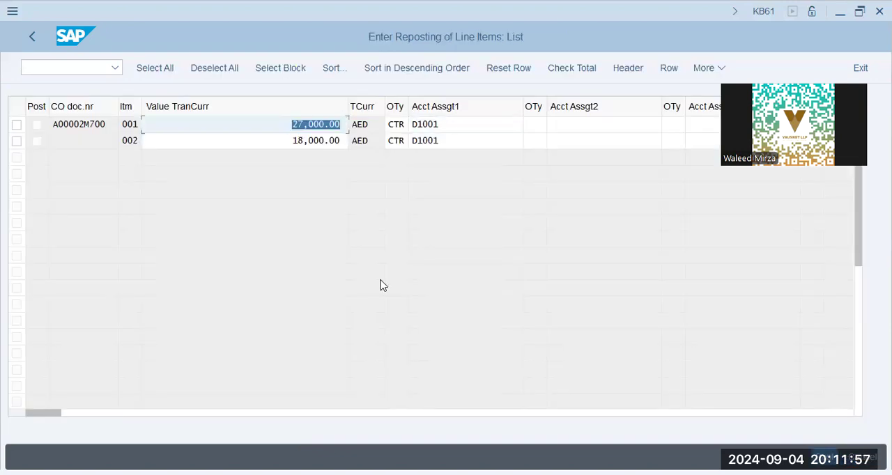
pyautogui.press('Delete')
pyautogui.write('11000')
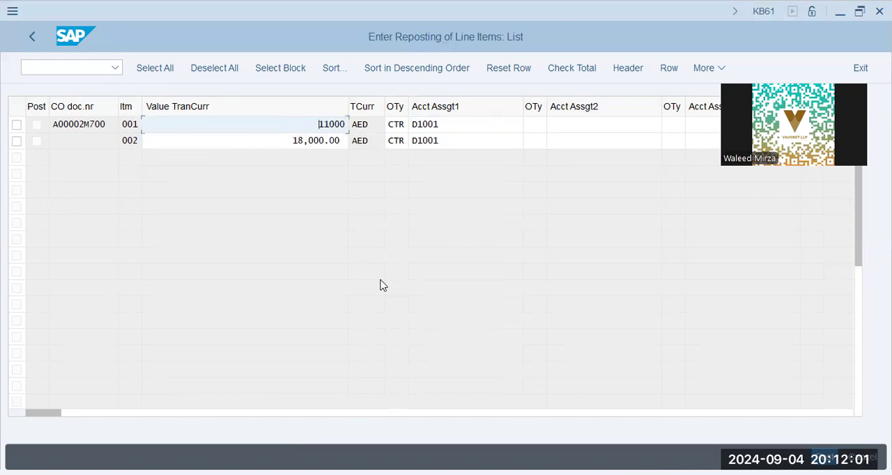
pyautogui.press('Tab')
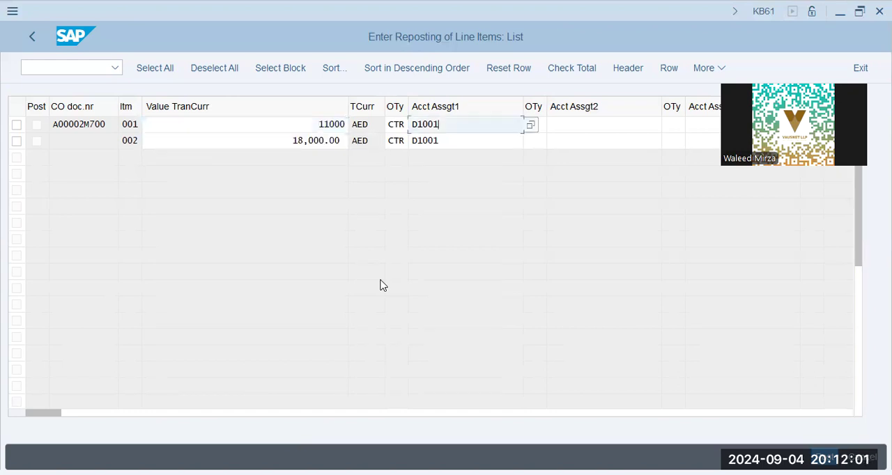
pyautogui.write('3')
pyautogui.press('Down')
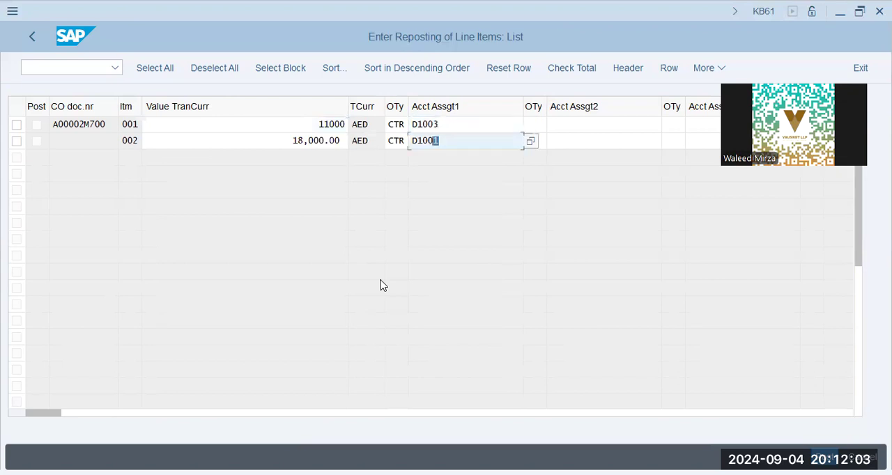
# Step: Assign line item 002 to cost center D1003 with a value of 7000 AED and confirm the entries
pyautogui.write('3')
pyautogui.hotkey('shift', 'Tab')
pyautogui.hotkey('ctrl', 'a')
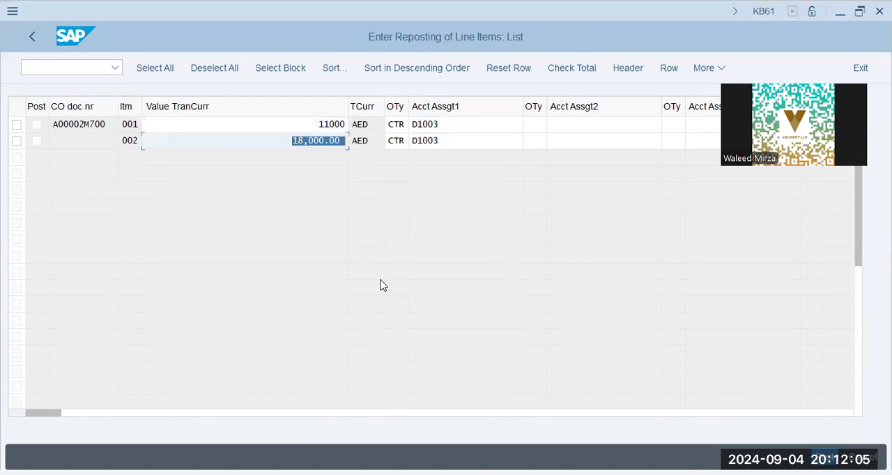
pyautogui.write('7000')
pyautogui.press('Return')
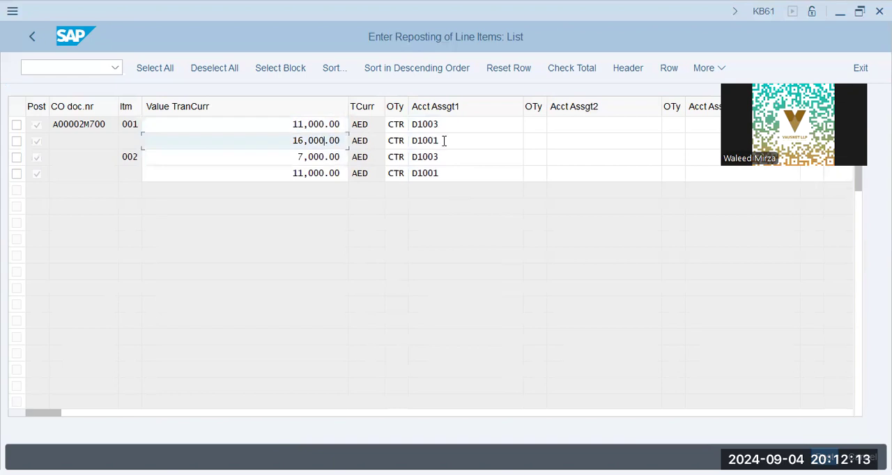
# Step: Post the reposting of line items 001 and 002 and highlight the resulting document number
pyautogui.click(444, 141)
pyautogui.click(440, 173)
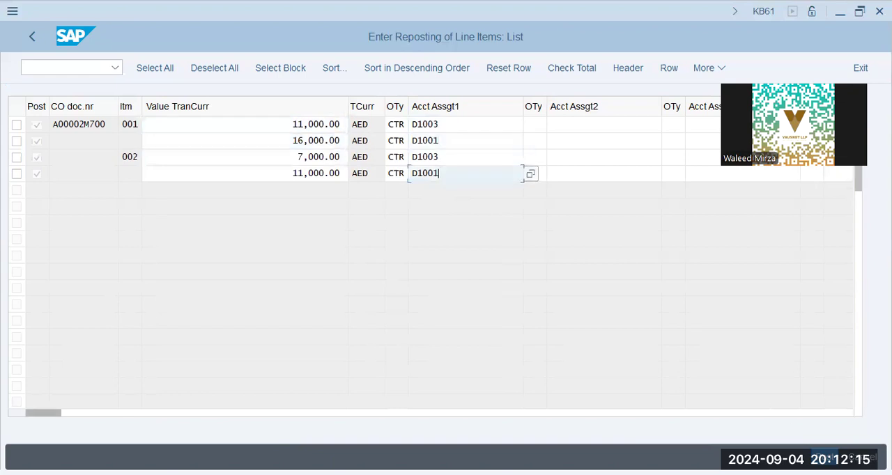
pyautogui.press('Return')
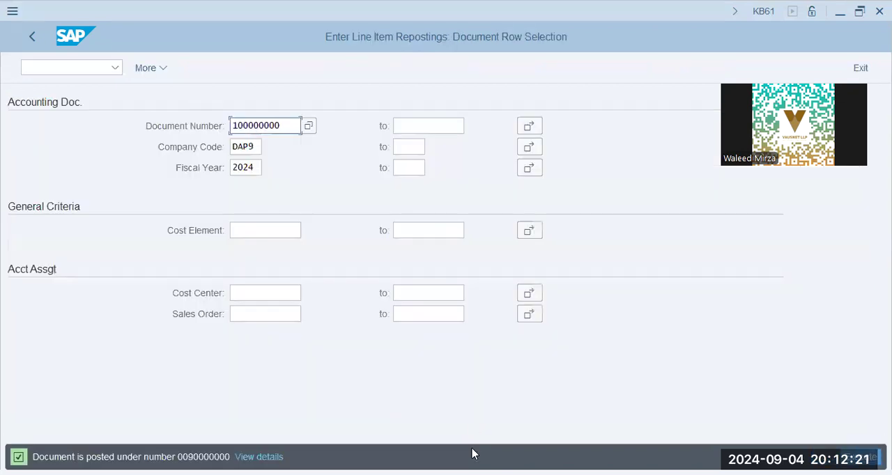
pyautogui.moveTo(189, 457); pyautogui.dragTo(199, 457)
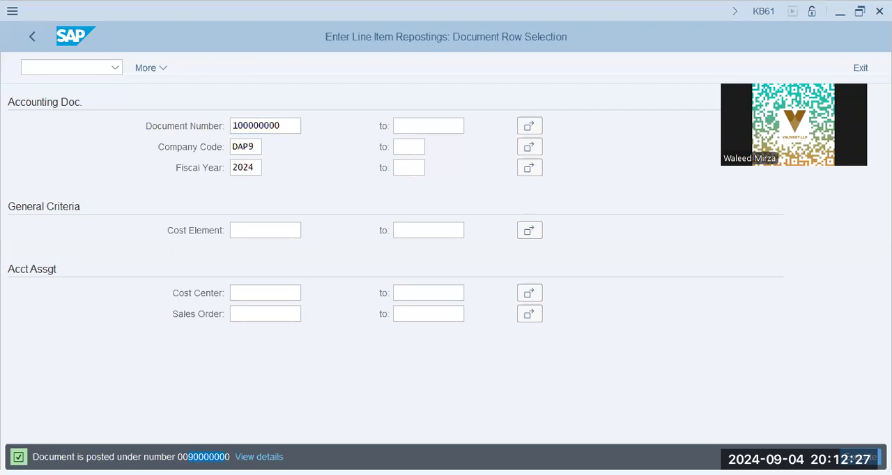
pyautogui.hotkey('alt', 'Tab')
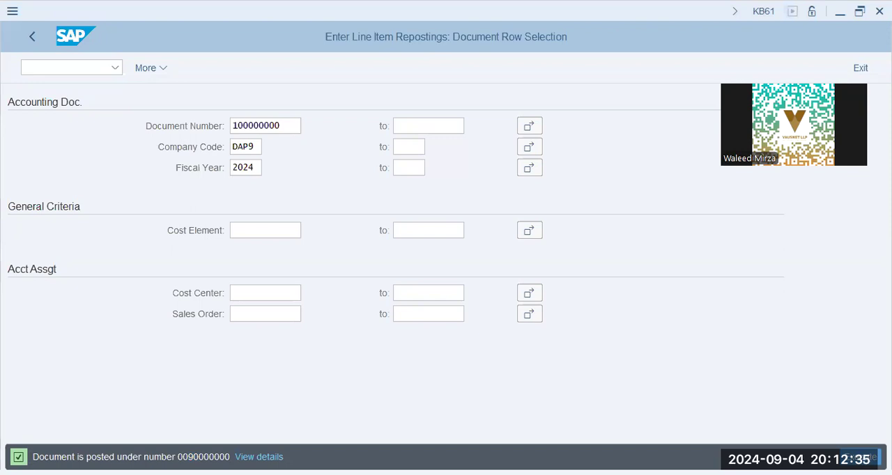
# Step: Switch to transaction SE11 to open the ABAP Dictionary
pyautogui.click(83, 67)
pyautogui.write('/n s')
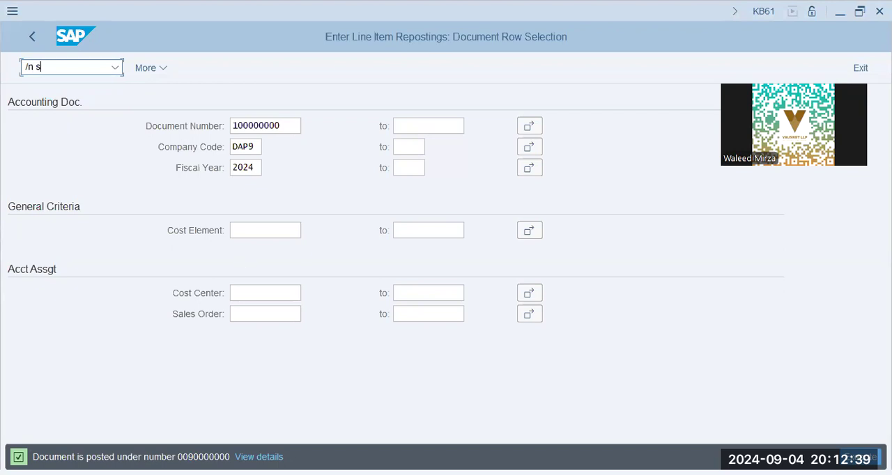
pyautogui.moveTo(188, 458); pyautogui.dragTo(225, 458)
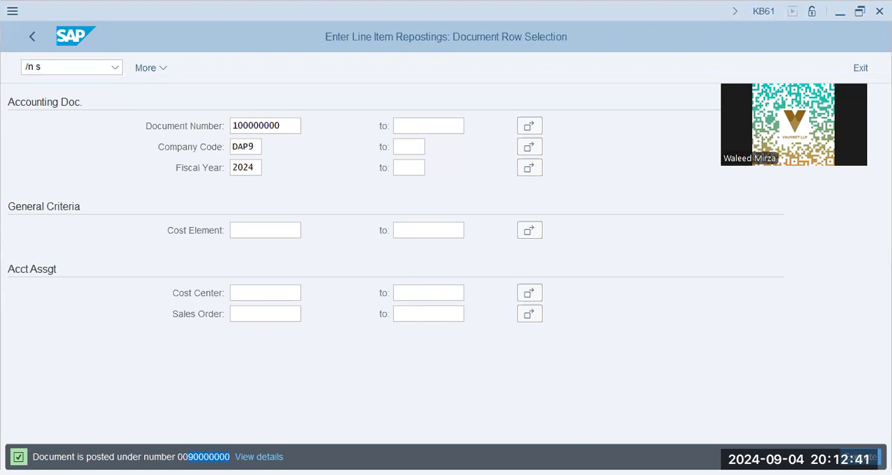
pyautogui.click(72, 66)
pyautogui.write('/n se11')
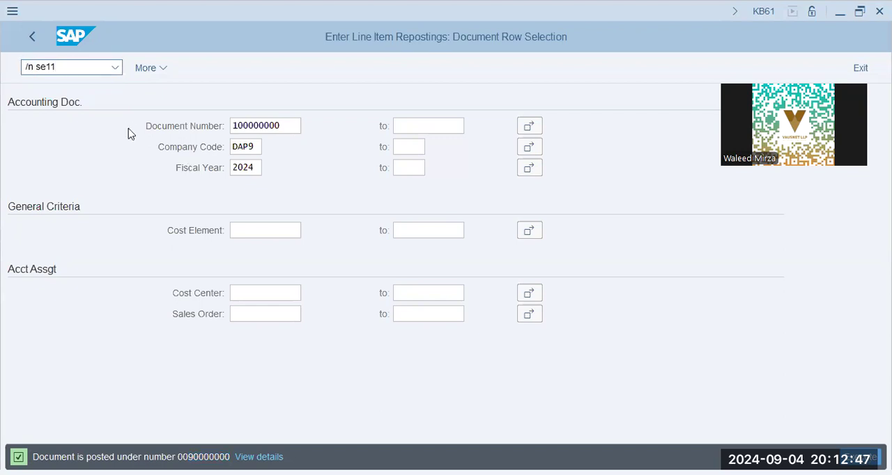
pyautogui.press('Return')
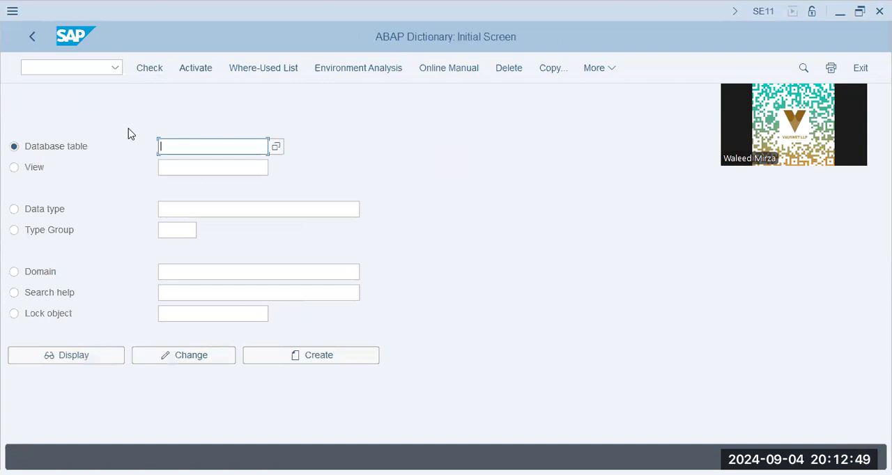
# Step: Display the definition of database table ACDOCA
pyautogui.write('ac')
pyautogui.press('Down')
pyautogui.press('Return')
pyautogui.press('Return')
pyautogui.click(98, 357)
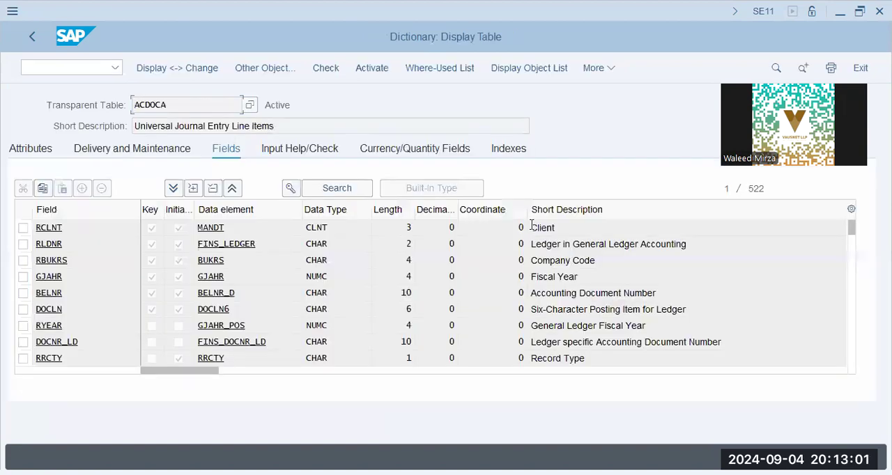
# Step: Open the Data Browser from the ACDOCA definition and call up the table's contents selection
pyautogui.click(603, 71)
pyautogui.moveTo(655, 347)
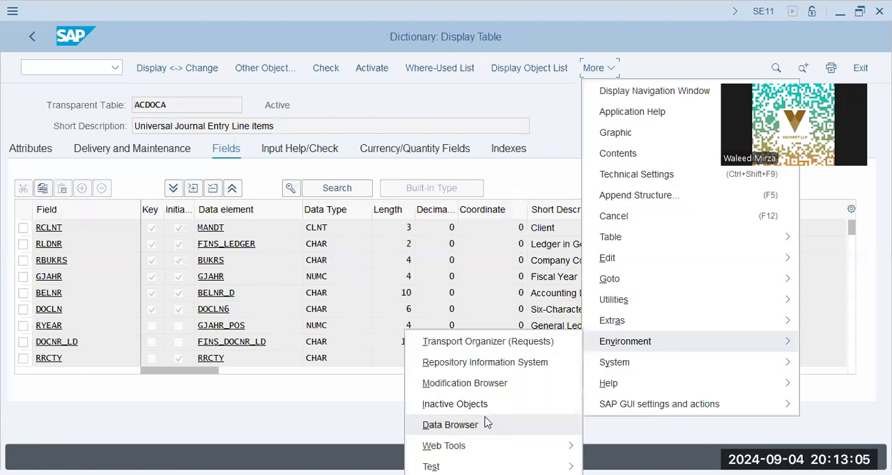
pyautogui.click(486, 422)
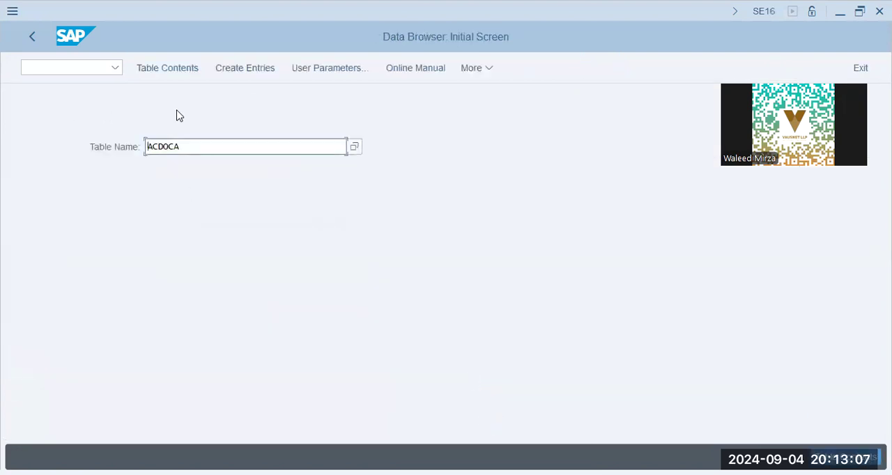
pyautogui.click(185, 73)
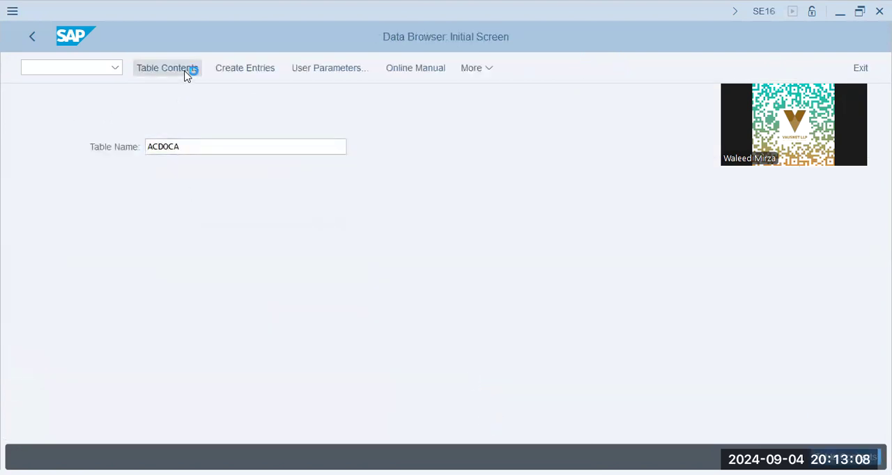
# Step: Run the ACDOCA selection for the journal entries of company code DAP9
pyautogui.click(258, 167)
pyautogui.click(246, 125)
pyautogui.click(242, 147)
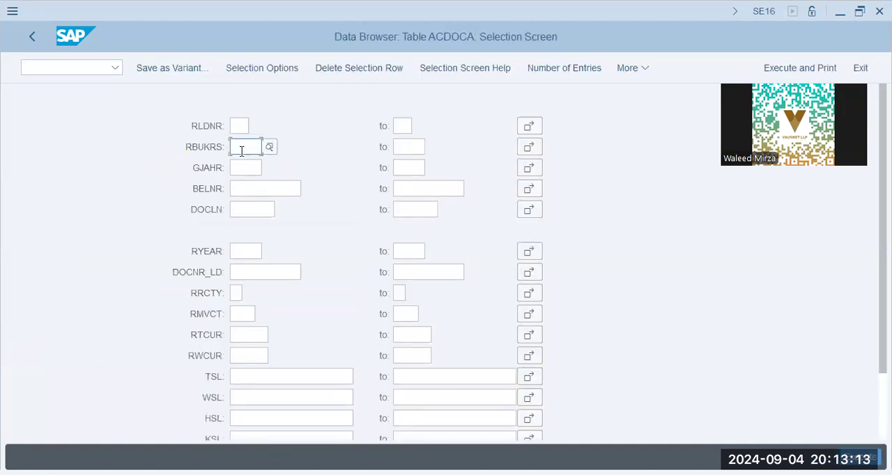
pyautogui.click(256, 173)
pyautogui.click(245, 167)
pyautogui.click(258, 189)
pyautogui.click(862, 457)
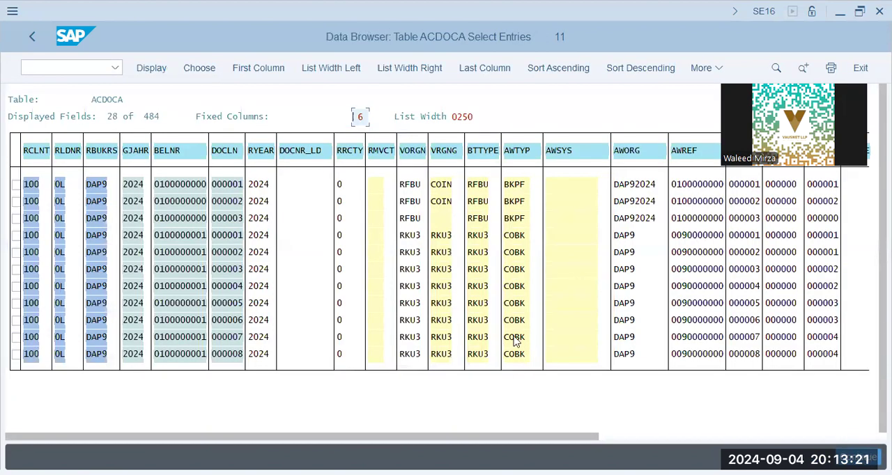
# Step: Check the business transaction types of the reposting entries and open the details of line item 000004 in document 100000001
pyautogui.click(485, 252)
pyautogui.click(479, 301)
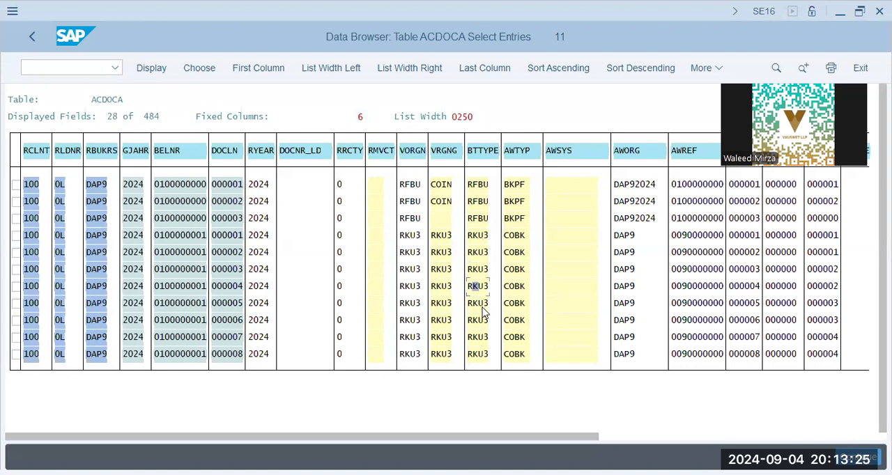
pyautogui.click(485, 321)
pyautogui.hotkey('alt', 'Tab')
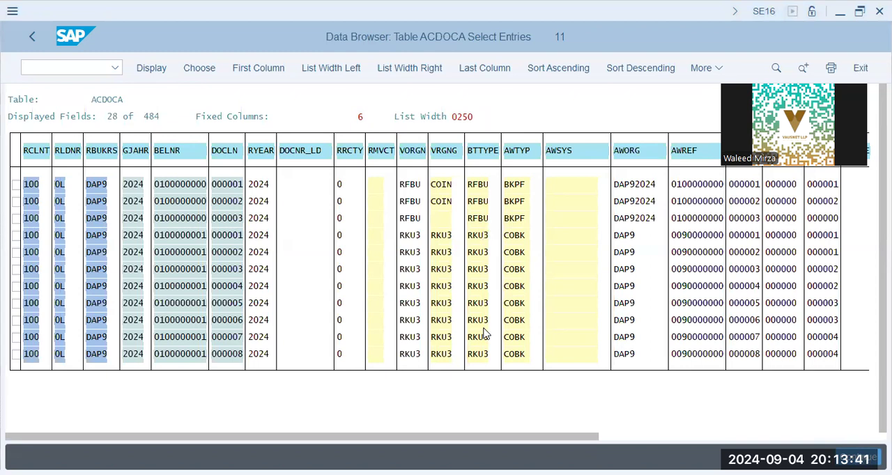
pyautogui.click(89, 66)
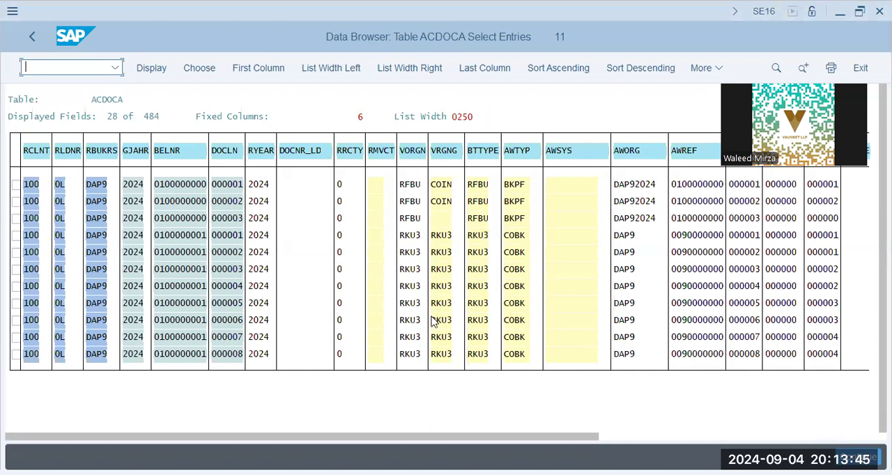
pyautogui.click(444, 285)
pyautogui.doubleClick(442, 288)
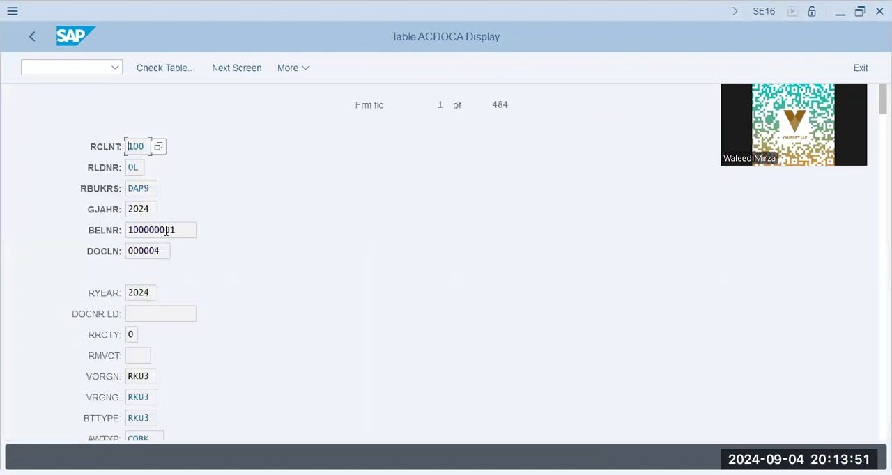
# Step: Examine the accounting document number, reference document and preceding reference document of line item 000004
pyautogui.moveTo(180, 231); pyautogui.dragTo(133, 230)
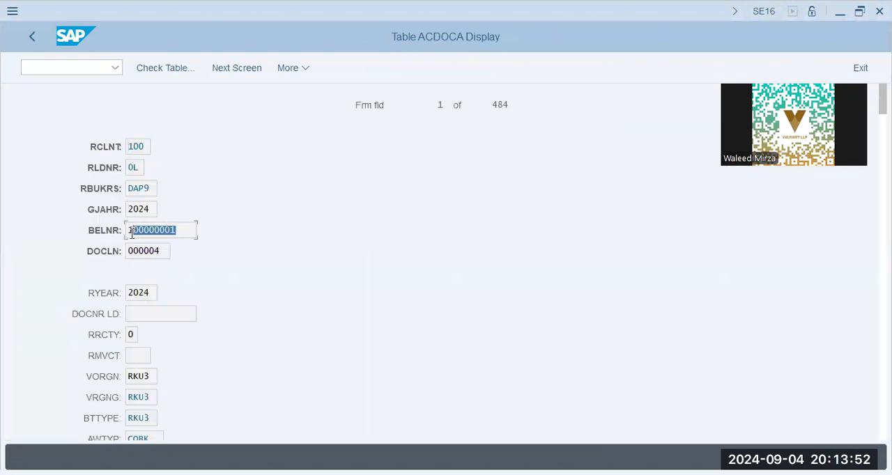
pyautogui.click(149, 355)
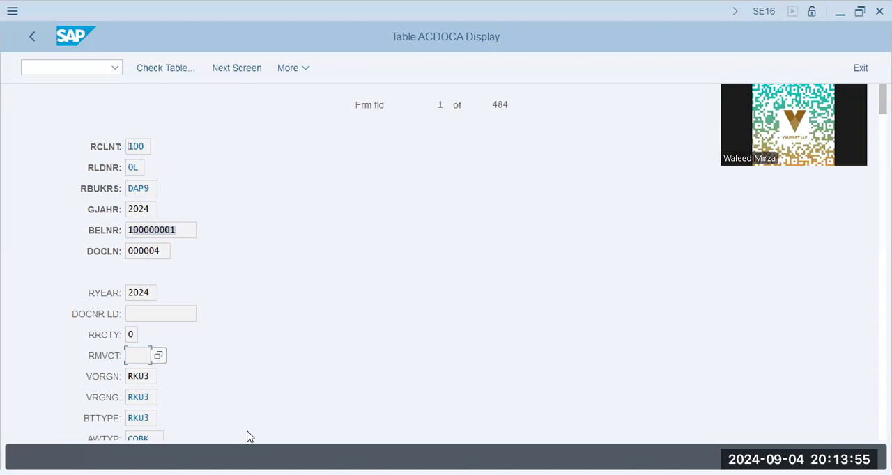
pyautogui.scroll(-5, 249, 436)
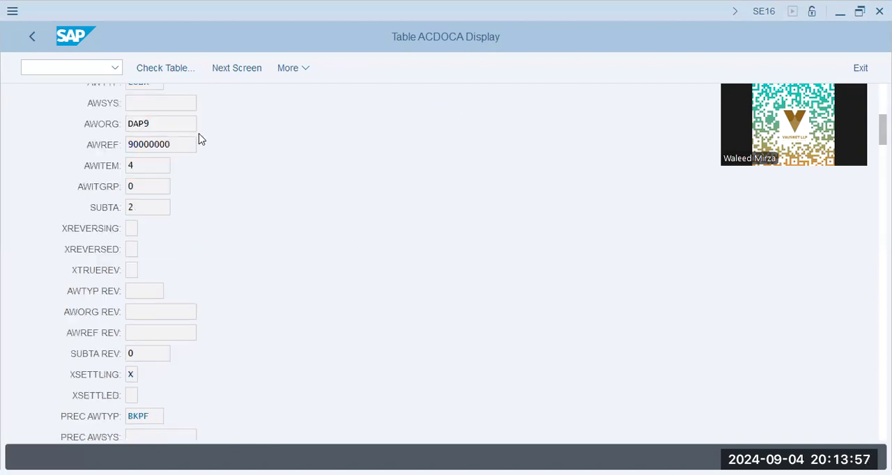
pyautogui.moveTo(187, 145); pyautogui.dragTo(96, 156)
pyautogui.scroll(-5, 237, 295)
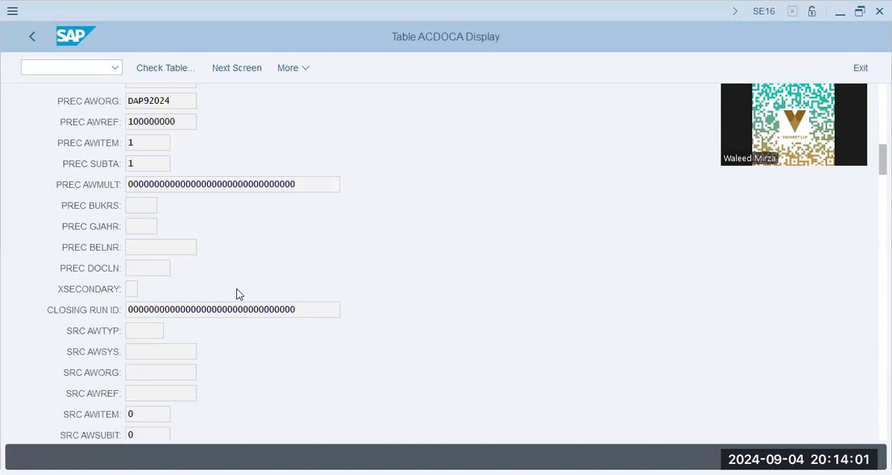
pyautogui.scroll(-5, 237, 295)
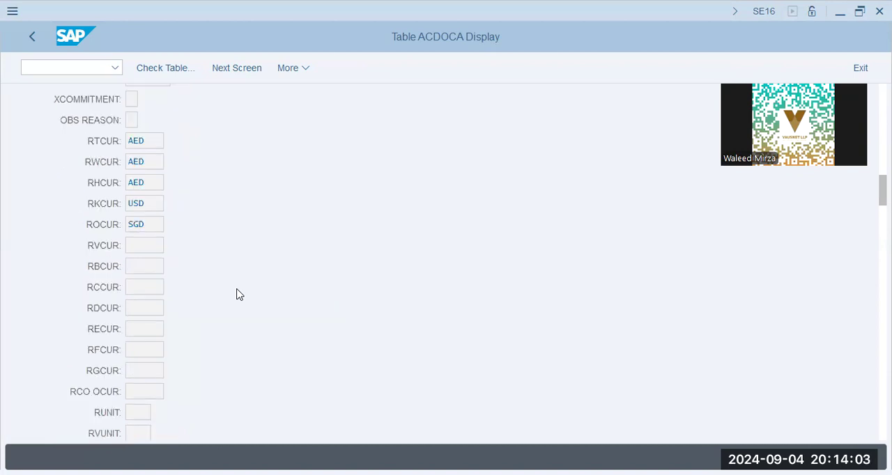
pyautogui.scroll(5, 237, 295)
pyautogui.moveTo(177, 122); pyautogui.dragTo(77, 123)
pyautogui.click(191, 121)
pyautogui.doubleClick(191, 121)
# Step: Examine the cost center and remaining fields of line item 000004, and return to the entries list
pyautogui.scroll(-5, 160, 249)
pyautogui.scroll(-5, 160, 249)
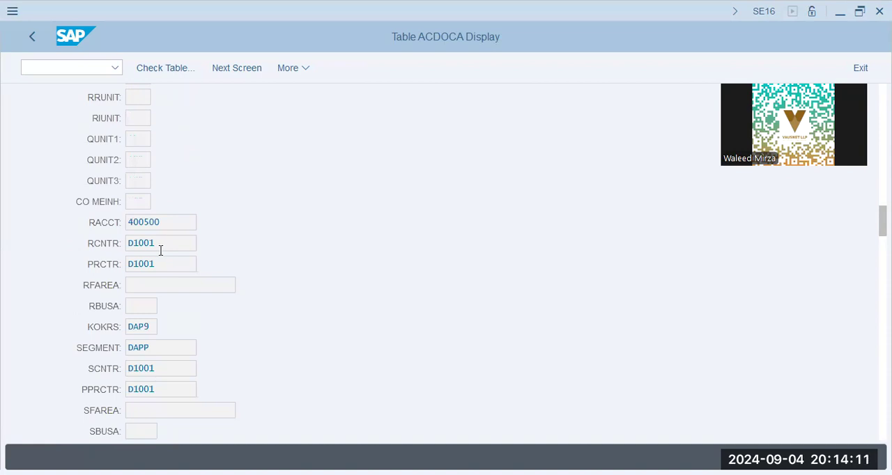
pyautogui.click(165, 242)
pyautogui.scroll(-5, 173, 280)
pyautogui.scroll(-10, 174, 281)
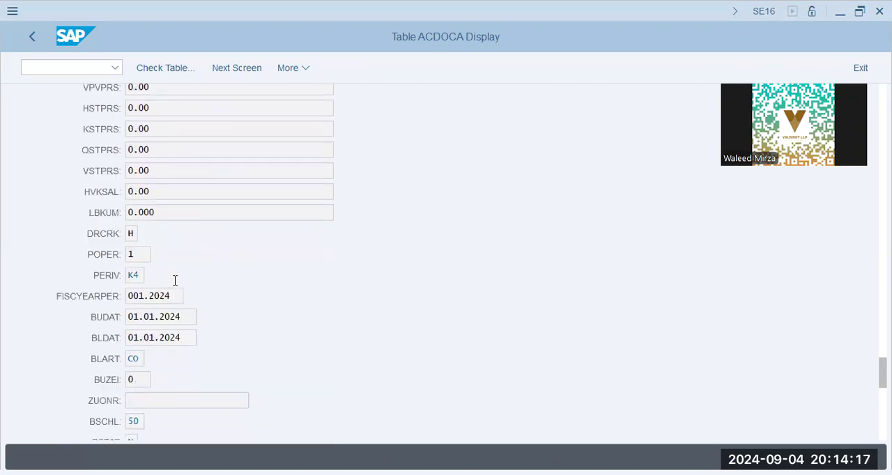
pyautogui.scroll(-5, 175, 280)
pyautogui.scroll(-5, 175, 280)
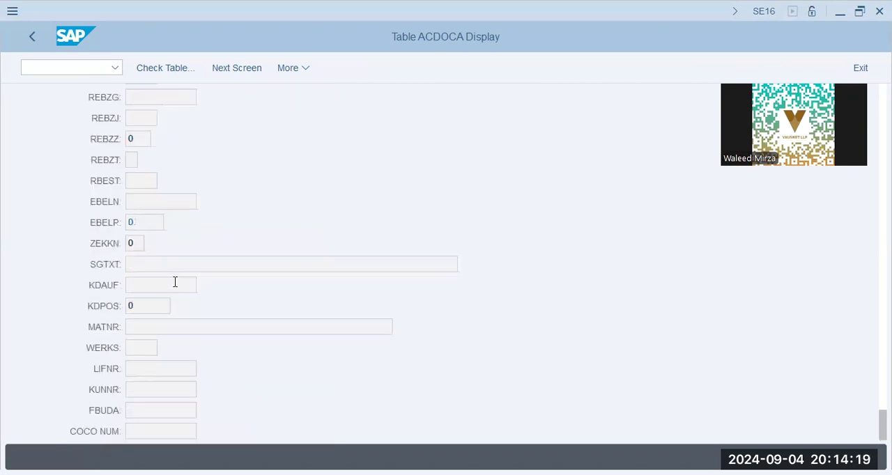
pyautogui.click(31, 41)
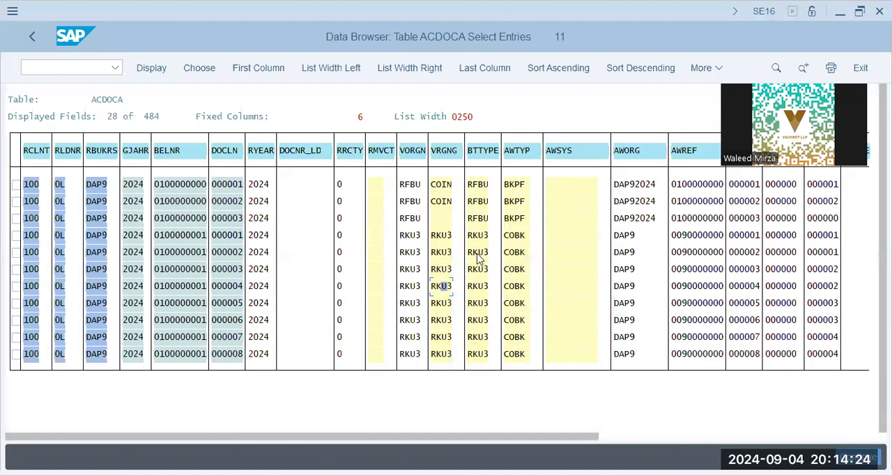
# Step: Open the details of line item 000006 in document 100000001 and examine its preceding reference document
pyautogui.click(478, 305)
pyautogui.click(197, 319)
pyautogui.doubleClick(476, 325)
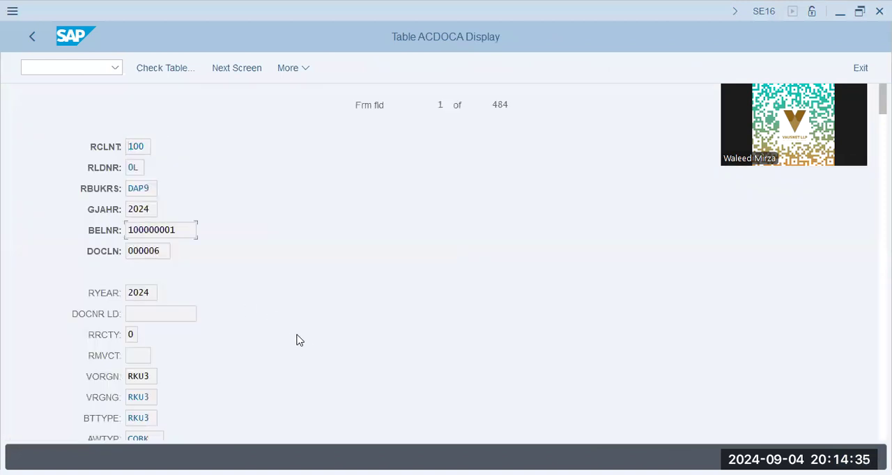
pyautogui.scroll(-1, 293, 338)
pyautogui.scroll(-8, 292, 338)
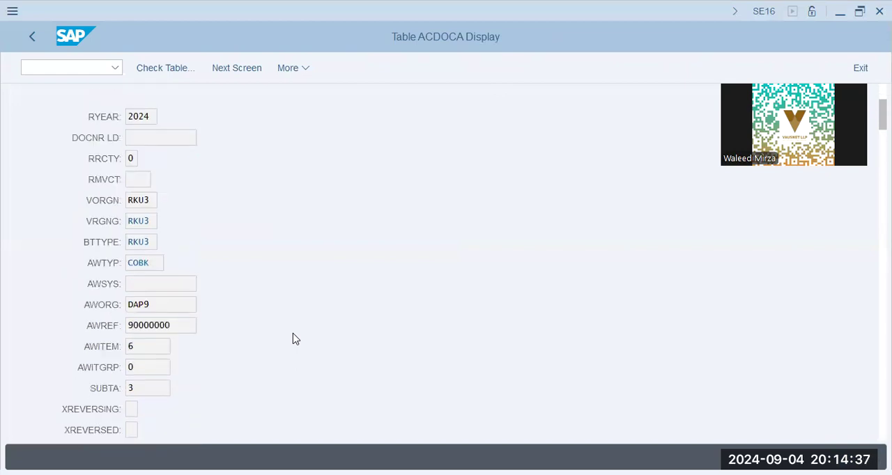
pyautogui.scroll(-10, 282, 356)
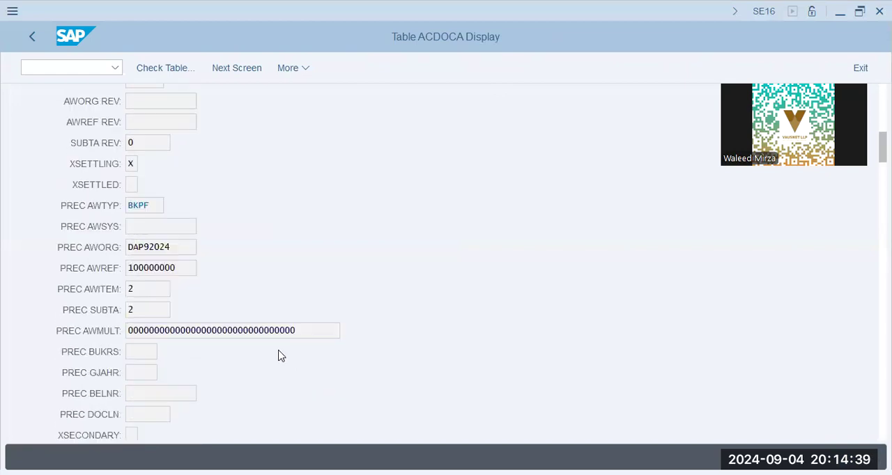
# Step: Examine the account and cost center of line item 000006, and return to the entries list
pyautogui.scroll(-11, 278, 355)
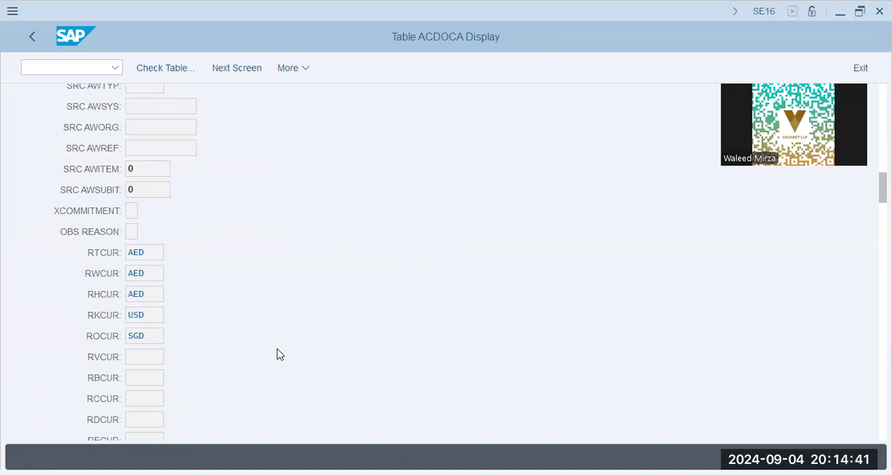
pyautogui.scroll(-4, 276, 355)
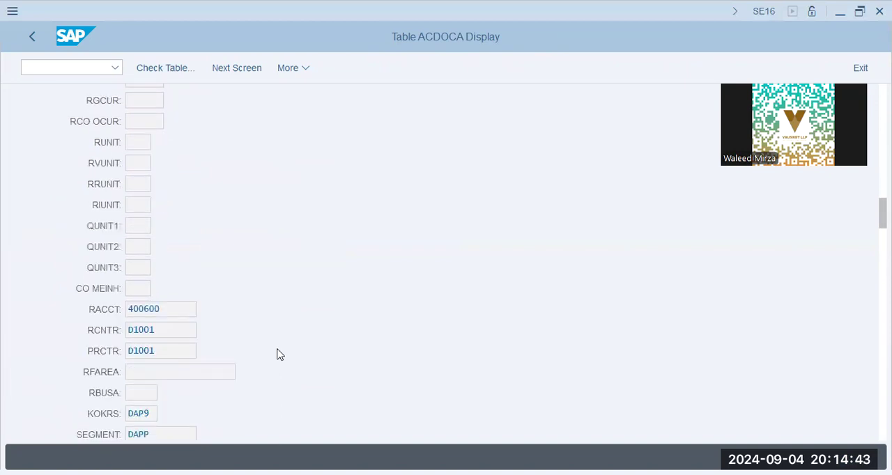
pyautogui.click(169, 328)
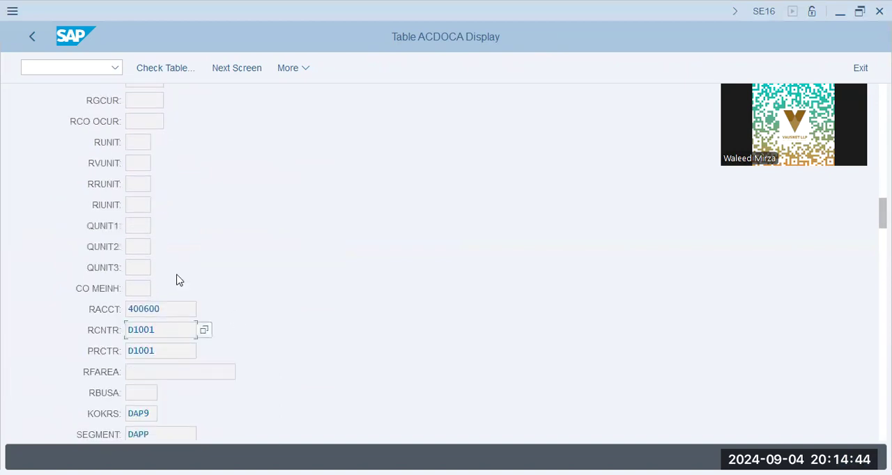
pyautogui.click(25, 35)
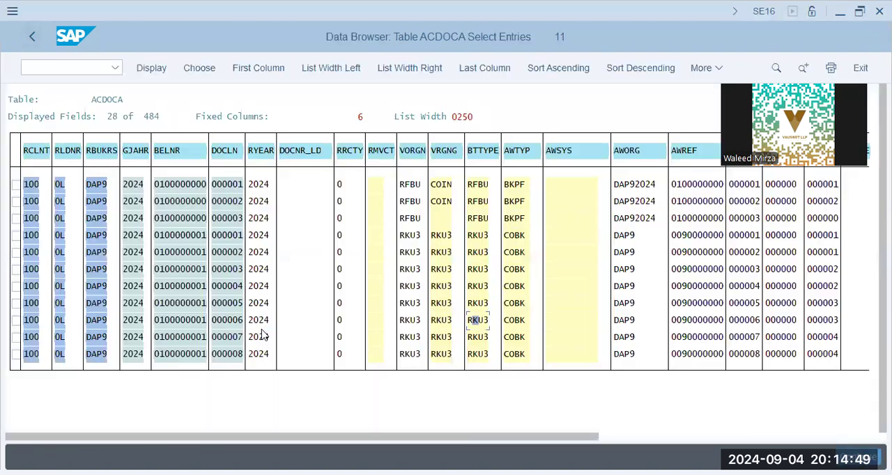
# Step: Open the details of line item 000008 in document 100000001, examine its account and cost centers, and return to the entries list
pyautogui.doubleClick(479, 355)
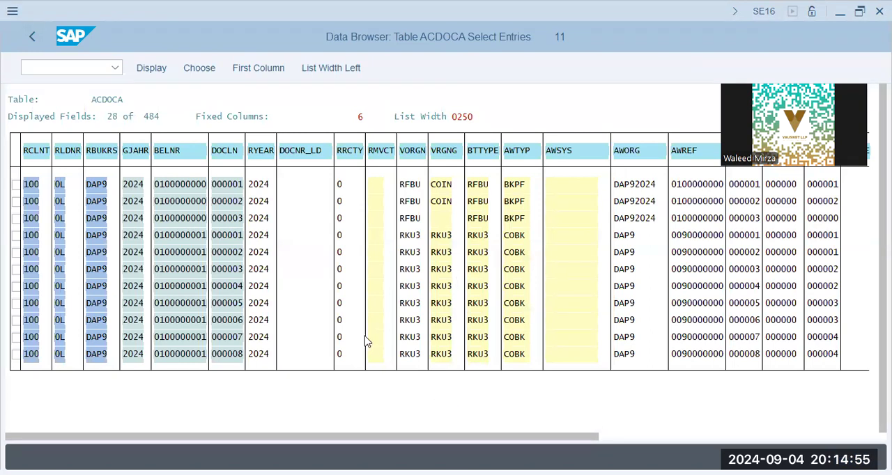
pyautogui.scroll(-10, 367, 341)
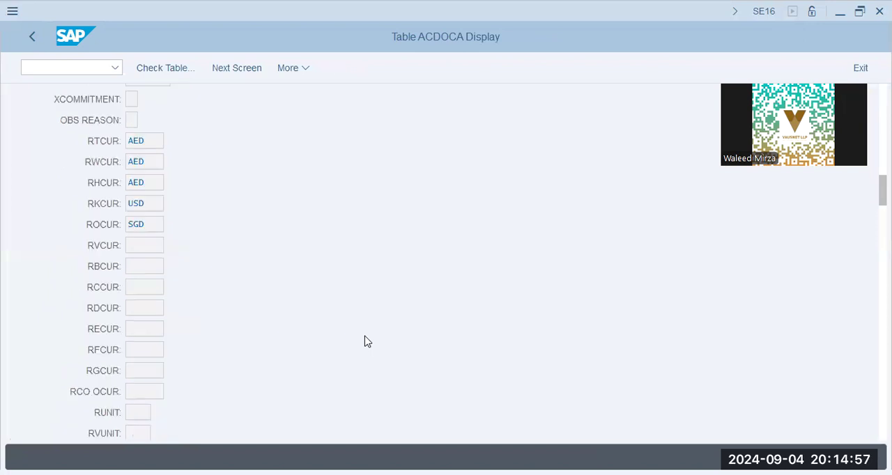
pyautogui.scroll(-5, 367, 342)
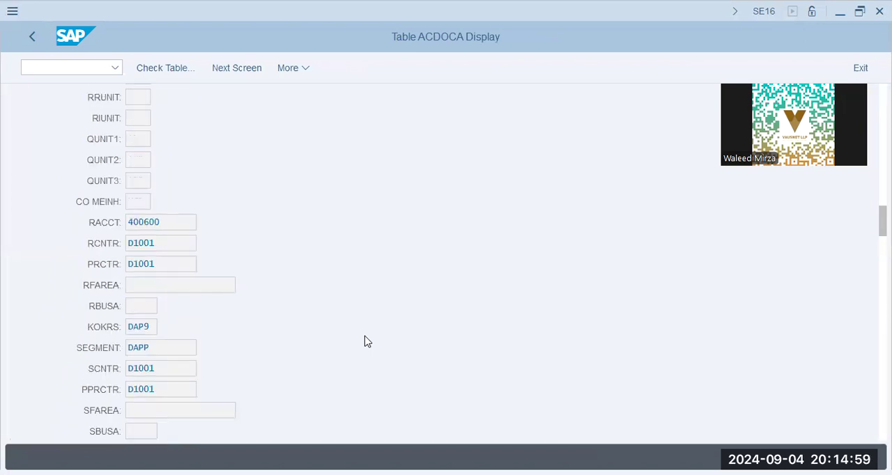
pyautogui.scroll(-15, 367, 341)
pyautogui.scroll(-15, 367, 342)
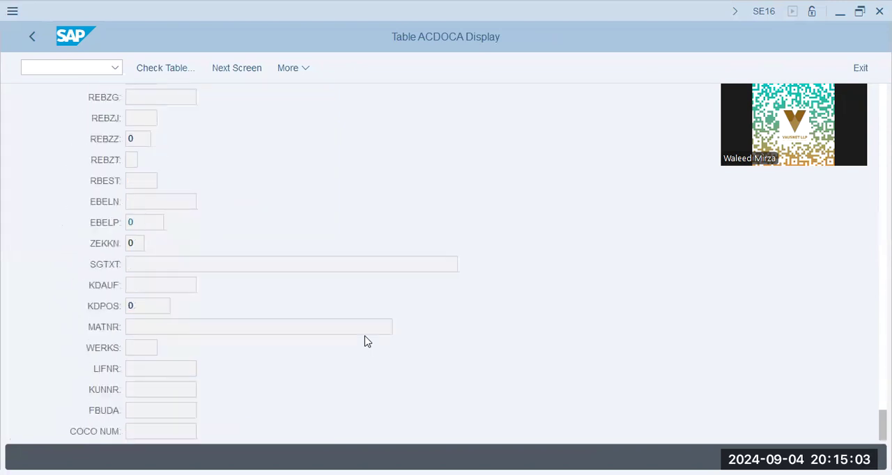
pyautogui.press('F3')
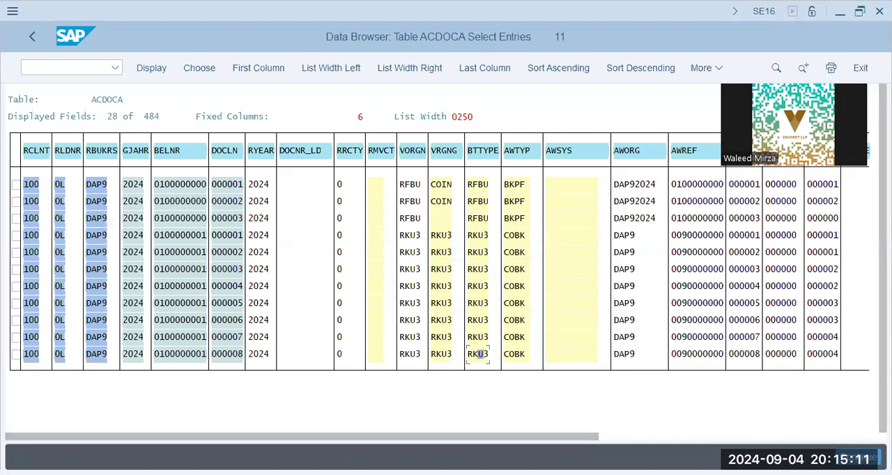
# Step: Open transaction KSB1 to display the actual cost line items for cost centers
pyautogui.hotkey('alt', 'Tab')
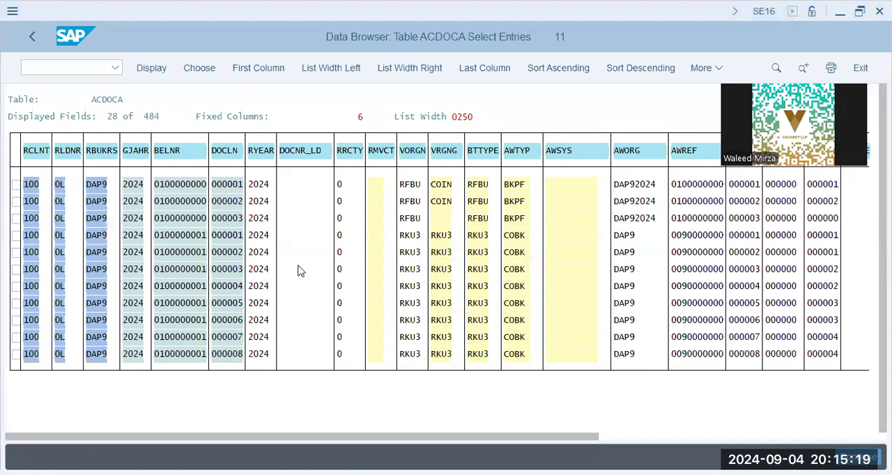
pyautogui.click(64, 67)
pyautogui.write('/n ksb1')
pyautogui.press('Return')
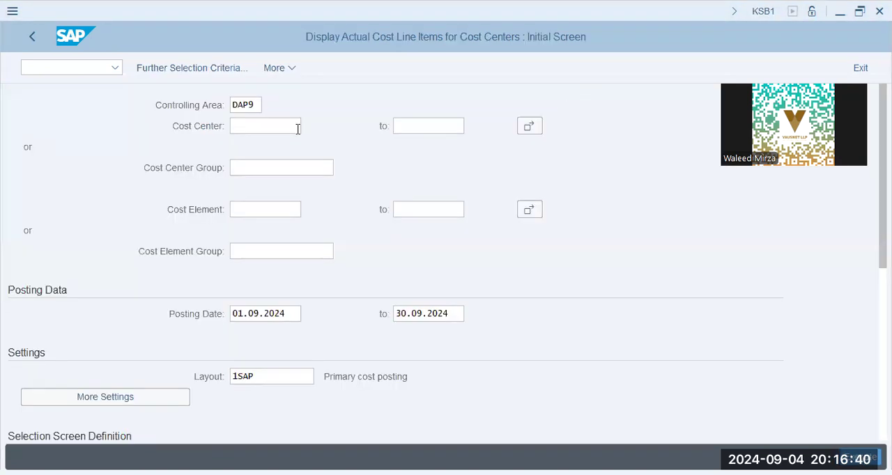
pyautogui.click(290, 126)
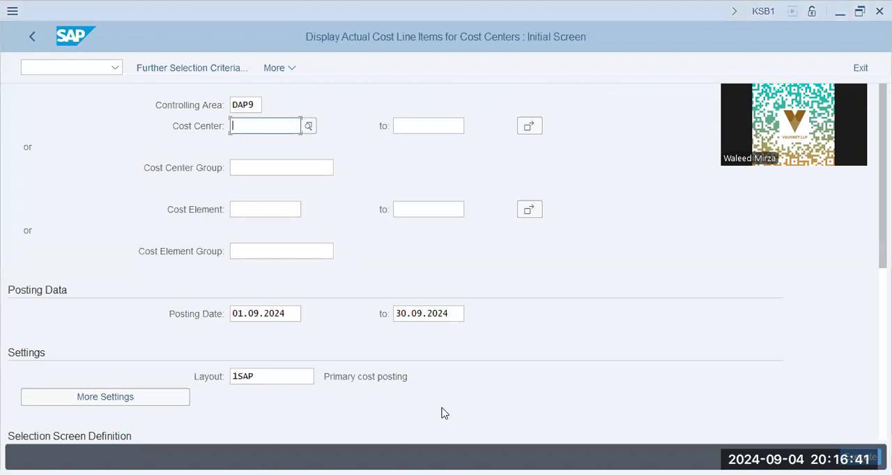
# Step: Enter prod as the cost center group for the line item report
pyautogui.hotkey('alt', 'Tab')
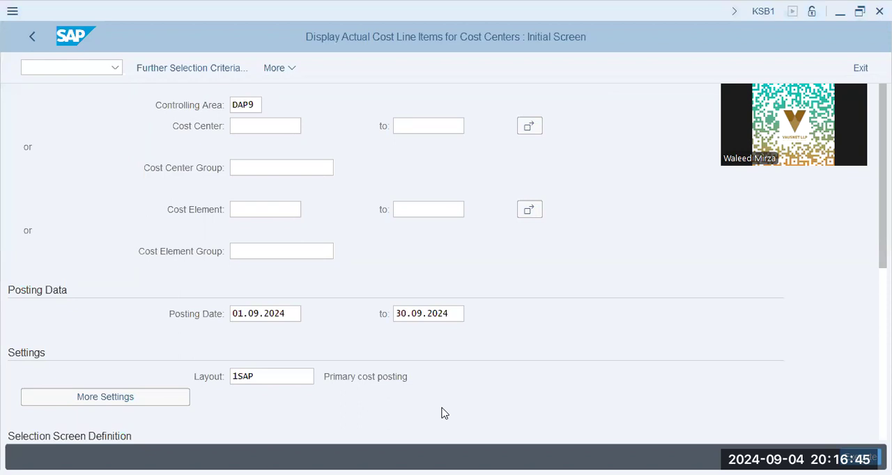
pyautogui.click(258, 174)
pyautogui.write('prod')
pyautogui.press('Tab')
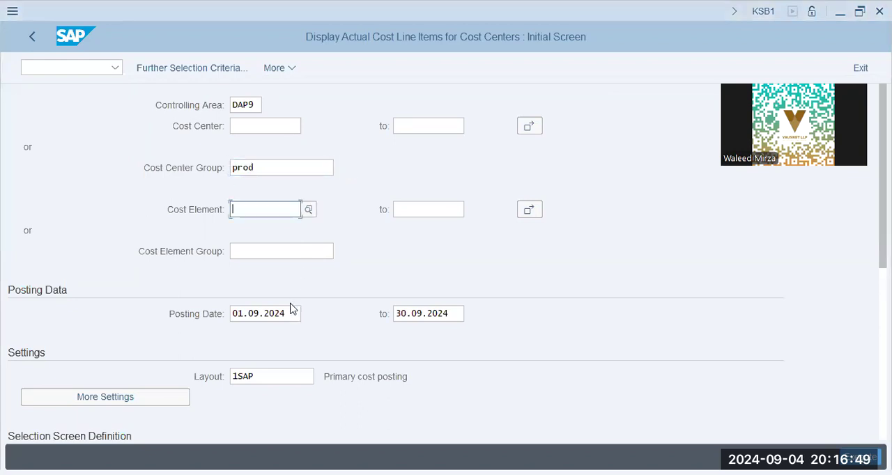
# Step: Set the posting date to start at 01.01.2024, clear the end date and run the report
pyautogui.moveTo(286, 314); pyautogui.dragTo(113, 318)
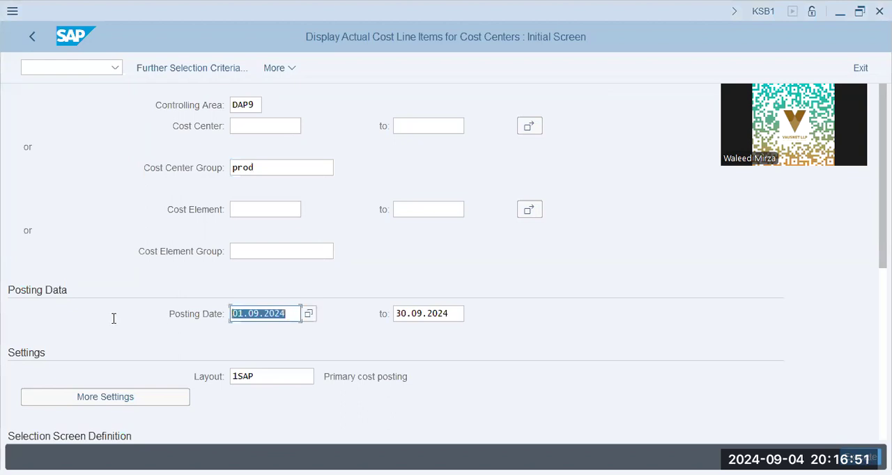
pyautogui.write('01.')
pyautogui.press('Tab')
pyautogui.hotkey('shift', 'End')
pyautogui.press('BackSpace')
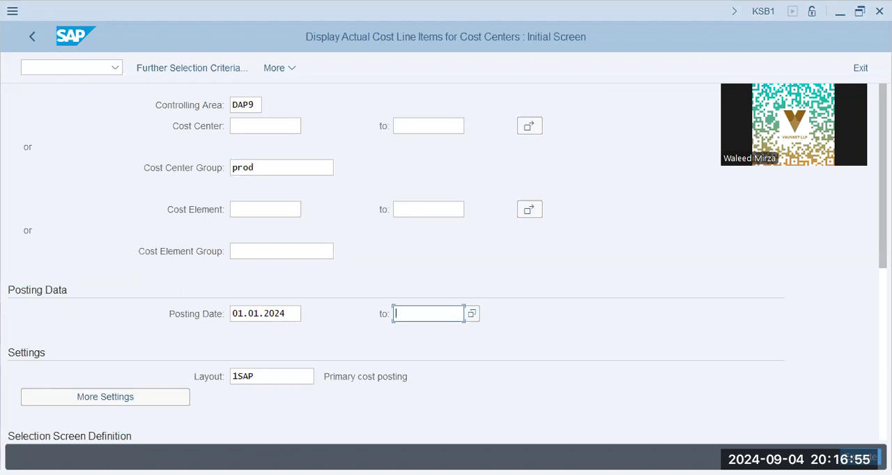
pyautogui.click(861, 458)
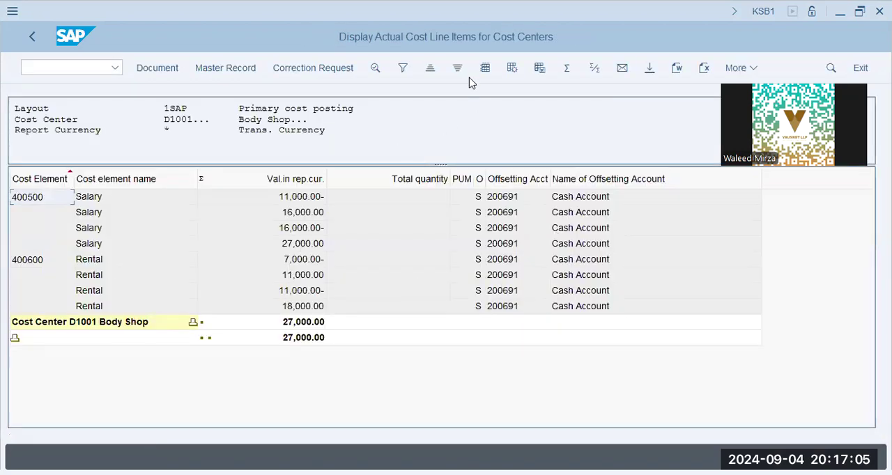
# Step: Apply layout /3KAP to the cost line items and examine the document number of the first Rental line
pyautogui.click(512, 68)
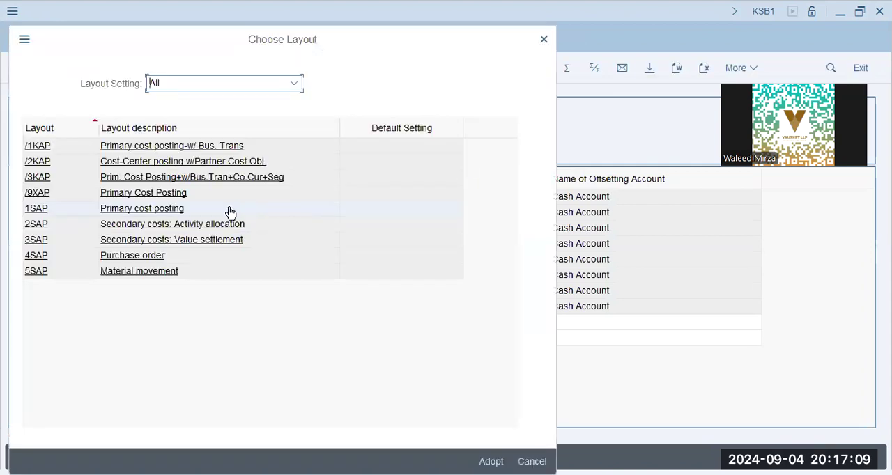
pyautogui.click(185, 179)
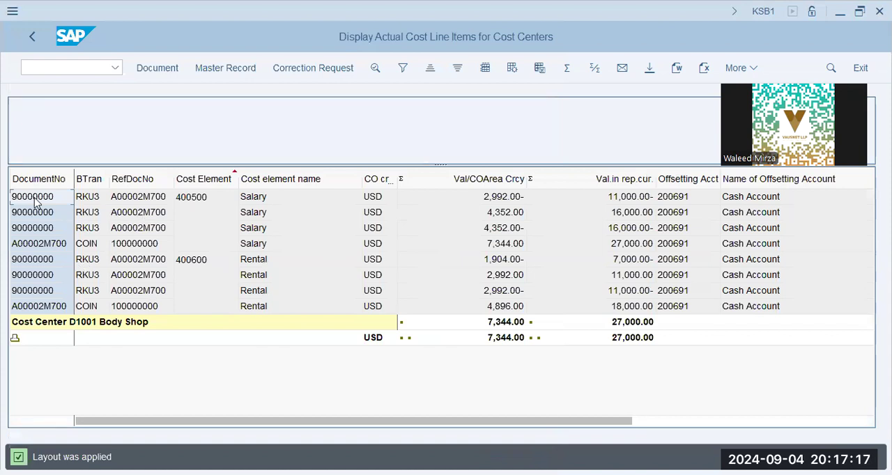
pyautogui.click(46, 259)
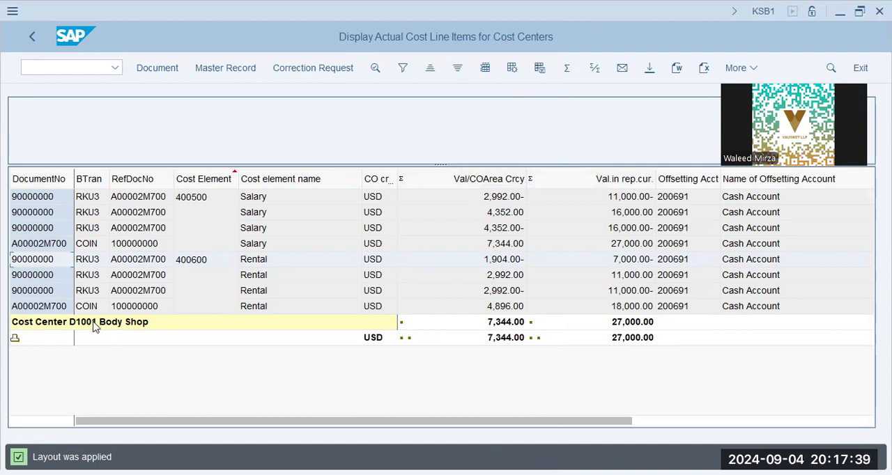
# Step: Try to open transaction KB62
pyautogui.click(82, 67)
pyautogui.write('/n kb62')
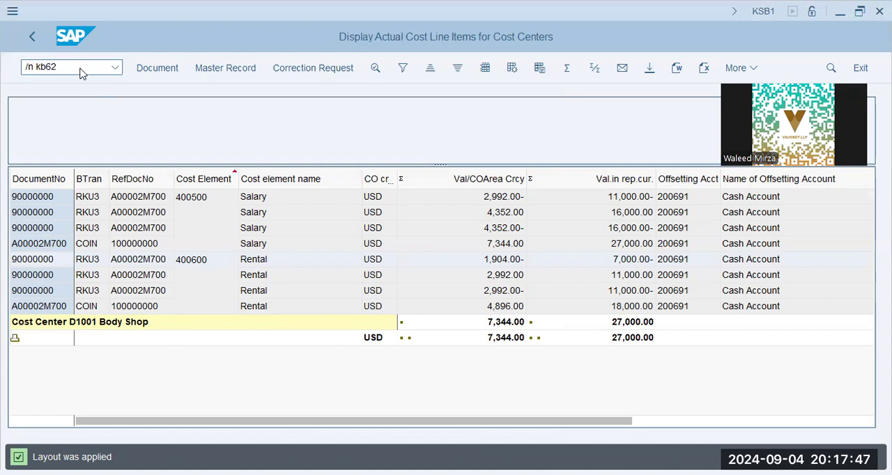
pyautogui.press('Return')
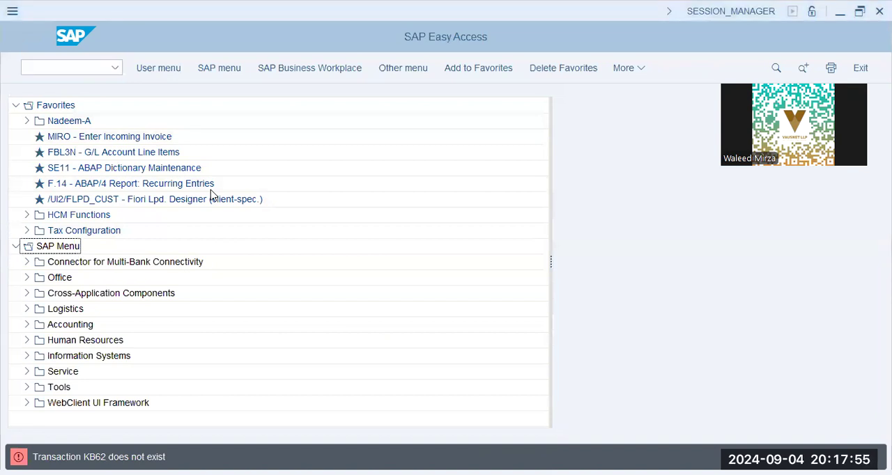
# Step: Open transaction KB61, try to select document 100000000 for company code DAP9 and fiscal year 2024, and highlight the referenced reposting document number
pyautogui.click(66, 66)
pyautogui.write('kb61')
pyautogui.press('Return')
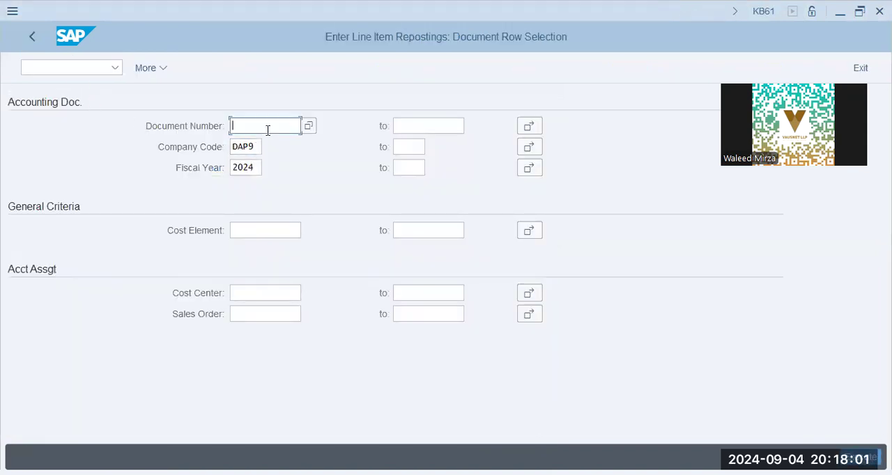
pyautogui.click(289, 146)
pyautogui.press('Return')
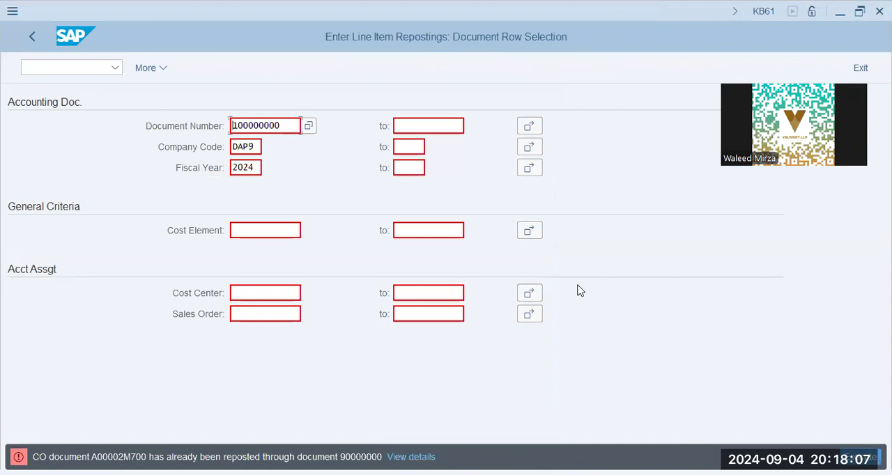
pyautogui.moveTo(340, 458); pyautogui.dragTo(372, 458)
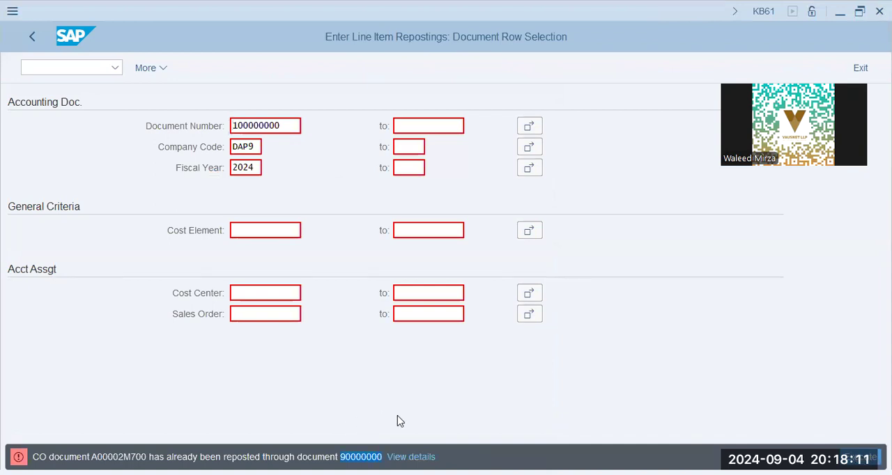
# Step: Open transaction KSB1N for the cost center actual line items
pyautogui.click(84, 68)
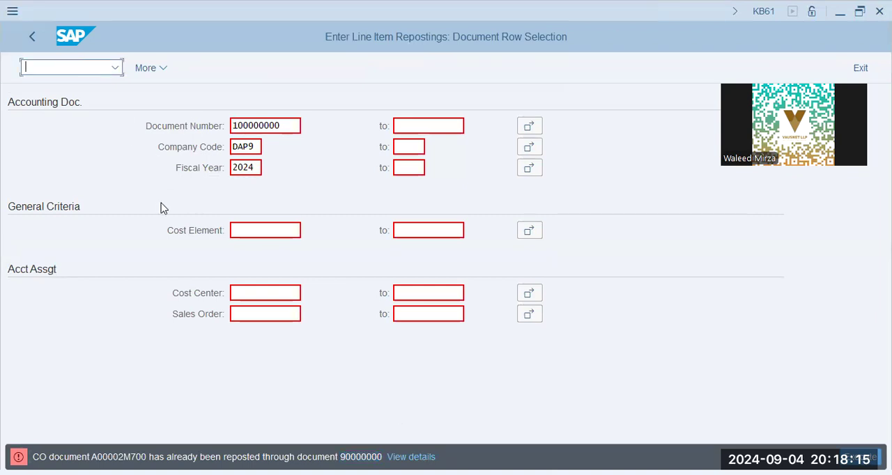
pyautogui.hotkey('alt', 'Tab')
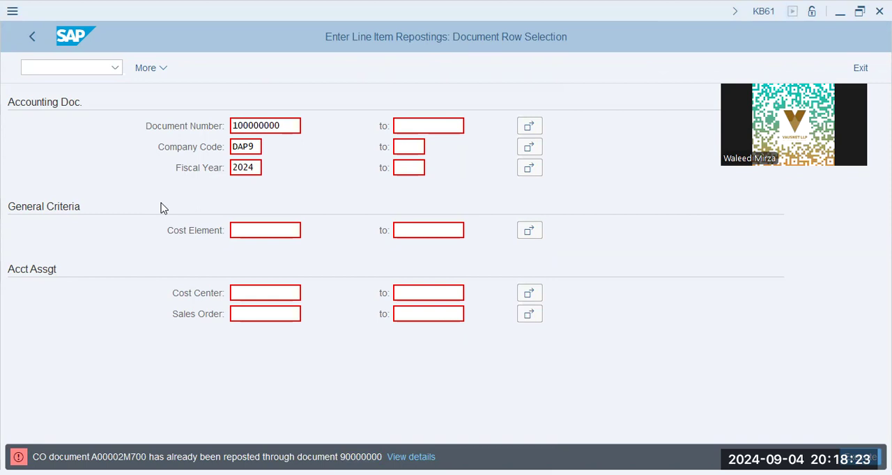
pyautogui.click(95, 66)
pyautogui.write('/n ksb1n')
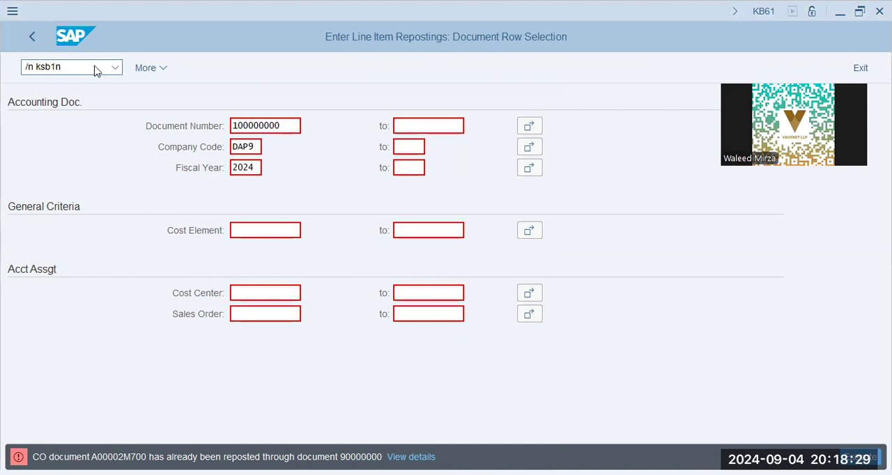
pyautogui.press('Return')
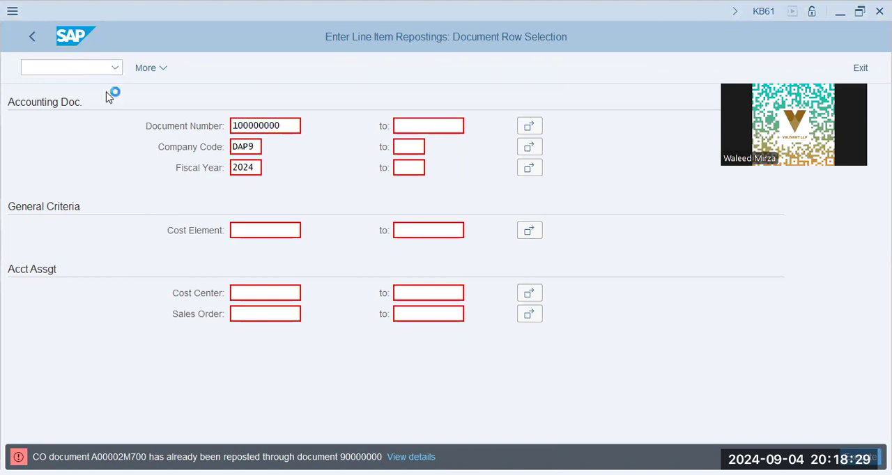
# Step: Run the line item report for cost center group PROD with posting dates from 01.01.2024 and no end date
pyautogui.click(253, 170)
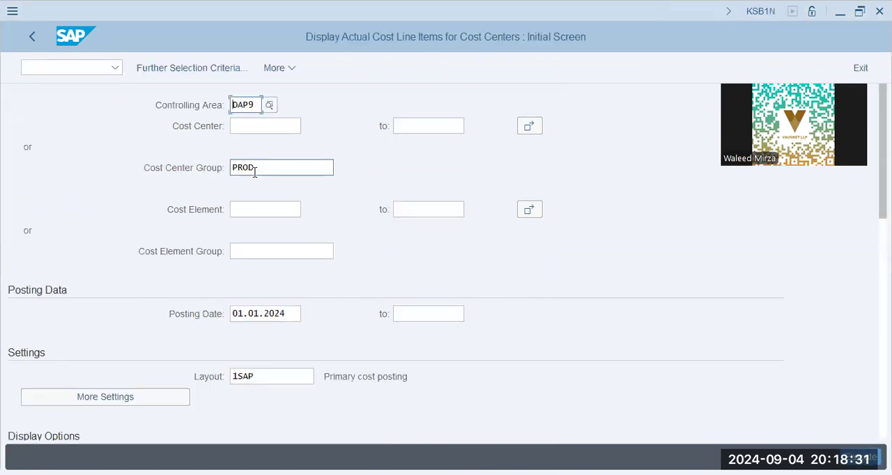
pyautogui.click(292, 315)
pyautogui.click(430, 314)
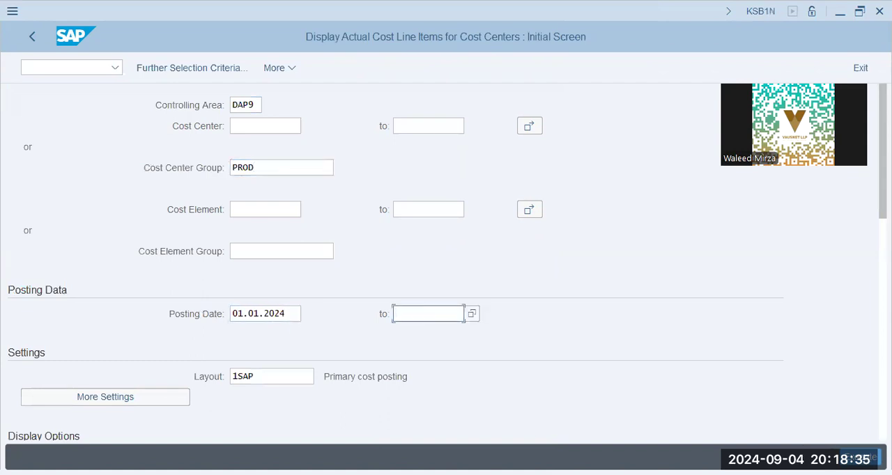
pyautogui.click(554, 285)
pyautogui.press('F8')
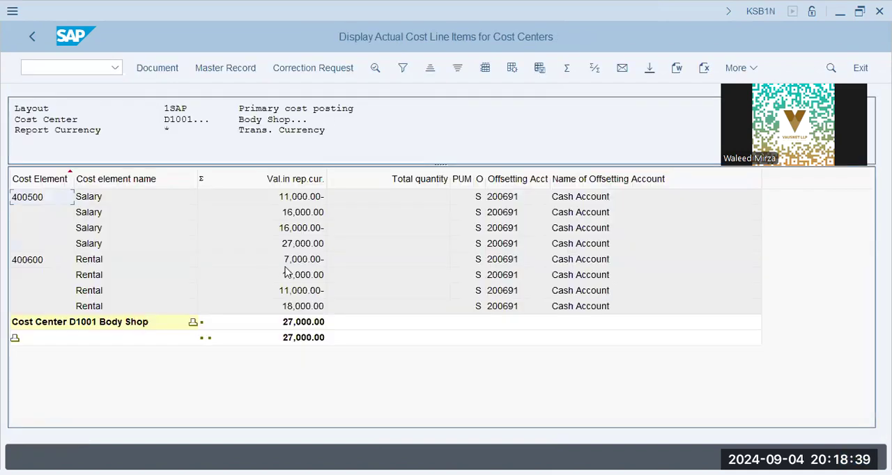
# Step: Apply layout /3KAP to the line items, and collapse and expand the totals to review the cost centers
pyautogui.click(513, 73)
pyautogui.click(222, 179)
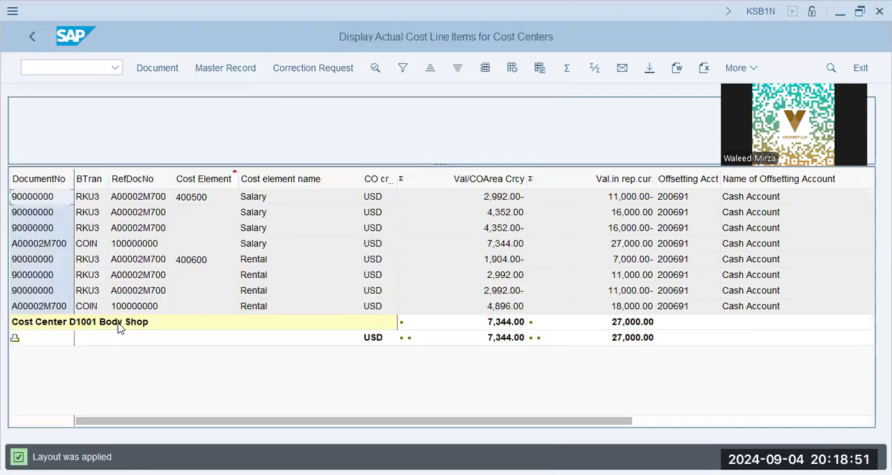
pyautogui.click(14, 340)
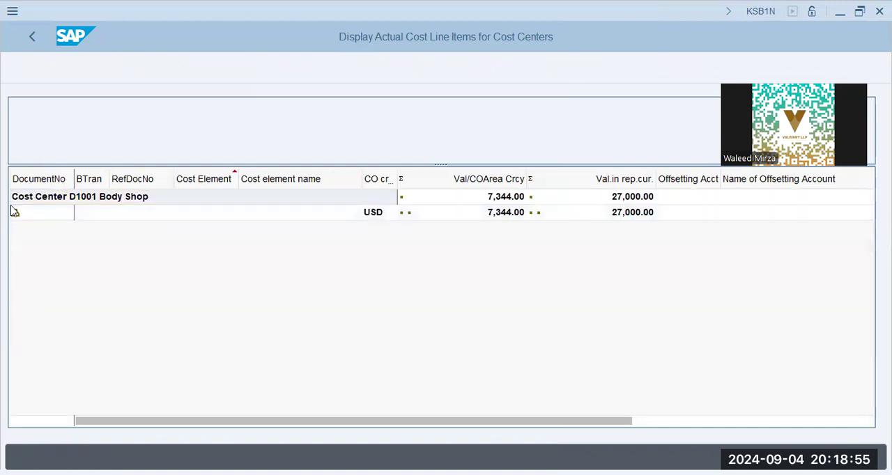
pyautogui.click(15, 215)
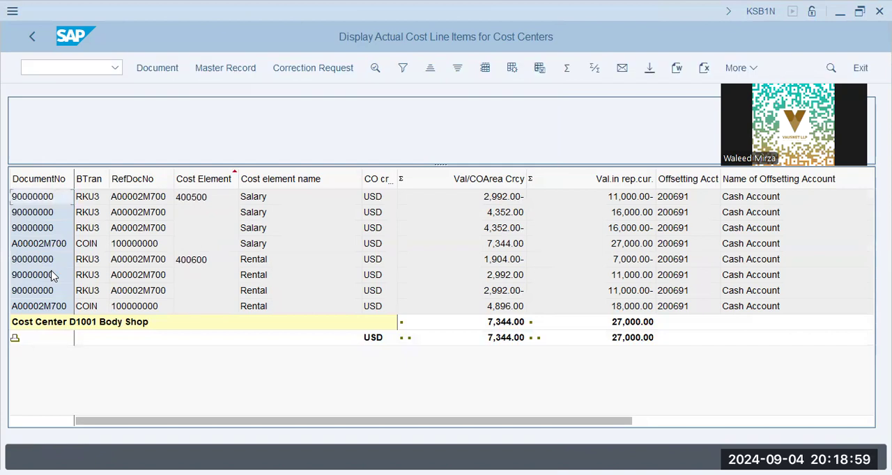
# Step: Display reposting document 90000000 with KB63 and examine the cost center assignments of items 001 and 003
pyautogui.click(77, 71)
pyautogui.click(148, 74)
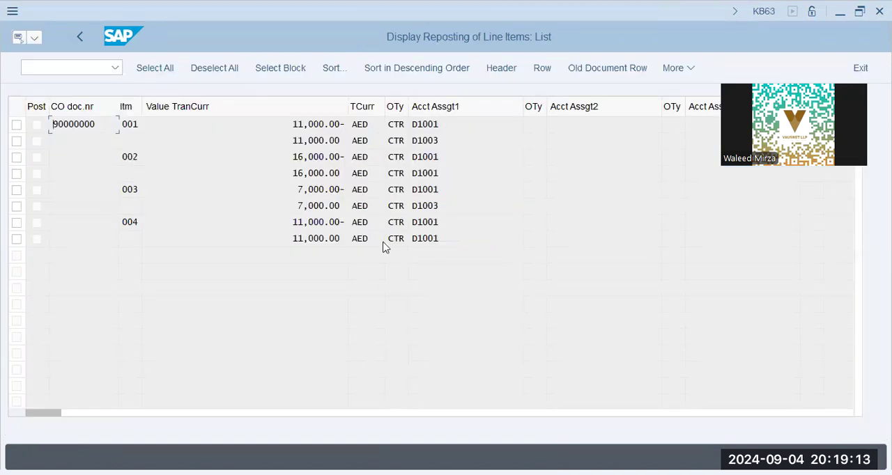
pyautogui.click(441, 147)
pyautogui.click(450, 207)
pyautogui.doubleClick(449, 190)
pyautogui.click(442, 207)
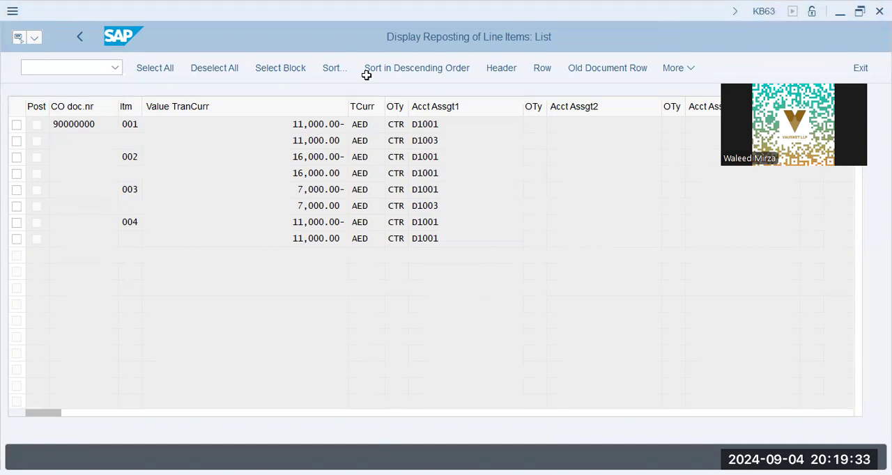
# Step: Switch to Notepad and list Co.Code, Chart of Accts and Controlling Area on separate indented lines
pyautogui.hotkey('alt', 'Tab')
pyautogui.press('Return')
pyautogui.press('Return')
pyautogui.press('Tab')
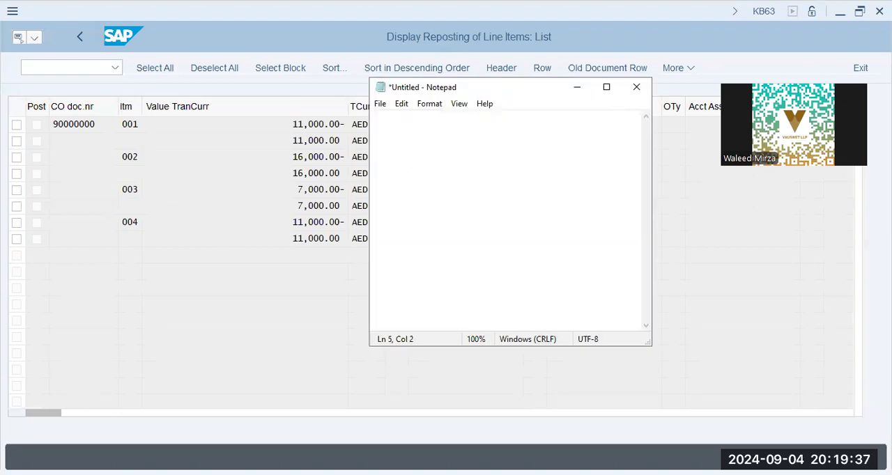
pyautogui.write('Co.Code')
pyautogui.press('Return')
pyautogui.press('Tab')
pyautogui.write('Chart of Accts')
pyautogui.press('Return')
pyautogui.press('Tab')
pyautogui.write('Controlling Area')
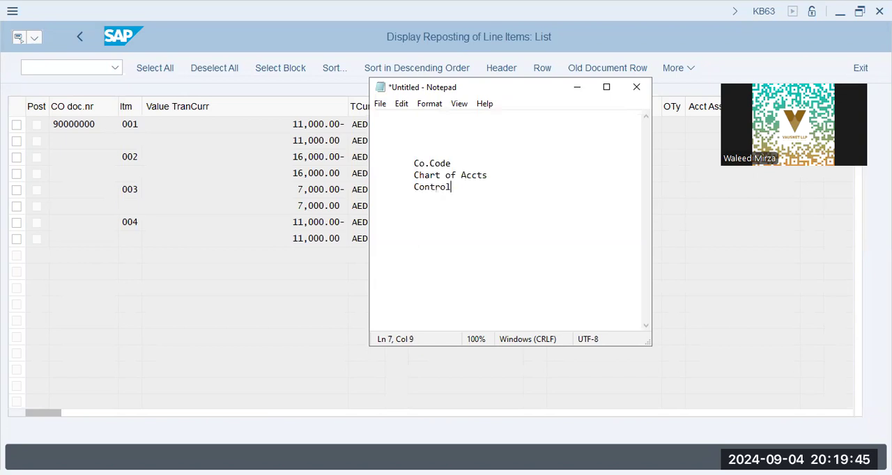
# Step: Append "+ FYV + PPV" to the Chart of Accts line of the notes
pyautogui.press('Up')
pyautogui.write('+ FYV + PPV')
pyautogui.press('Down')
pyautogui.press('Up')
pyautogui.press('Right')
pyautogui.press('Right')
pyautogui.press('Right')
pyautogui.press('Home')
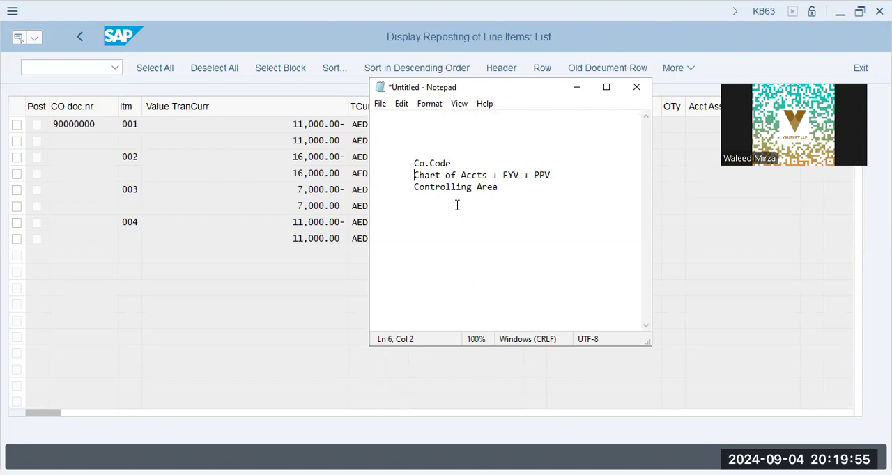
# Step: Add an indented "Std. Hier - Pr.Ctr" line to the notes beneath Controlling Area
pyautogui.press('Down')
pyautogui.press('Down')
pyautogui.press('Tab')
pyautogui.write('Std. Hir')
pyautogui.write('r - Pr.Ctr')
pyautogui.press('Return')
pyautogui.press('Tab')
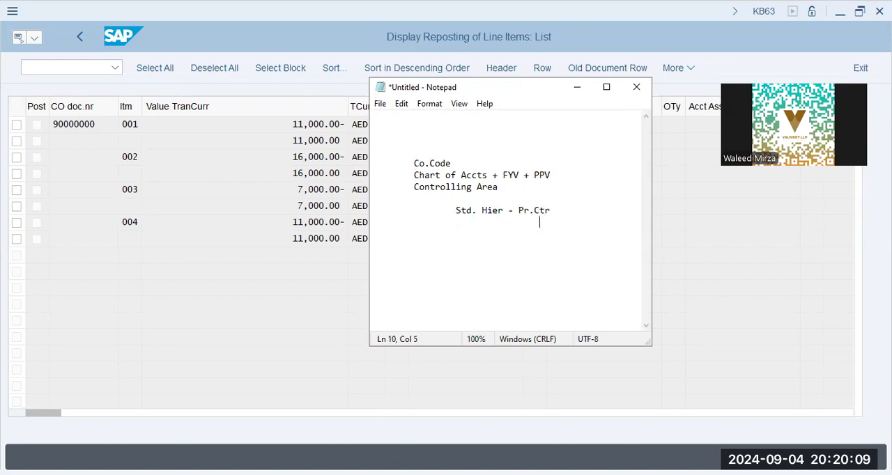
# Step: Add a further indented "Std. Hier CCtr" line beneath the profit center hierarchy line
pyautogui.write('Std. Hier CC')
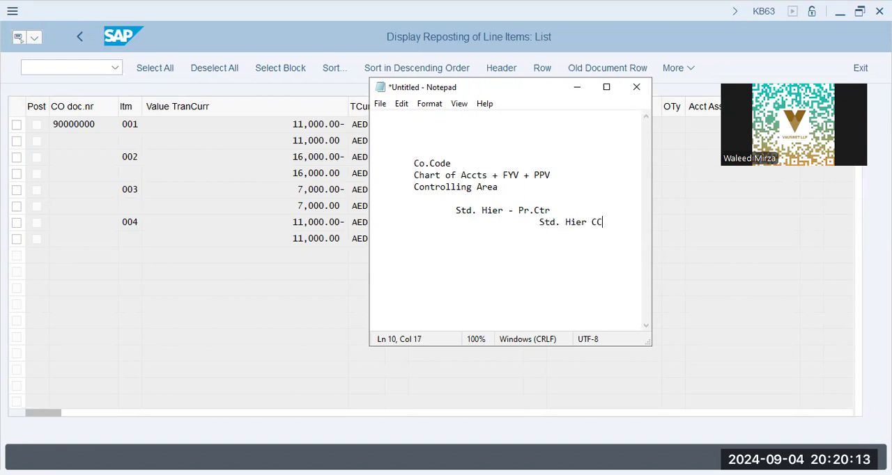
pyautogui.write('Tr')
pyautogui.press('Return')
pyautogui.press('Tab')
pyautogui.press('Tab')
pyautogui.press('Tab')
pyautogui.press('Tab')
pyautogui.press('Tab')
# Step: Append "- D1001, D1002" to the Std. Hier - Pr.Ctr line
pyautogui.press('Up')
pyautogui.press('Up')
pyautogui.press('Down')
pyautogui.press('Up')
pyautogui.write('- D1001, D1002')
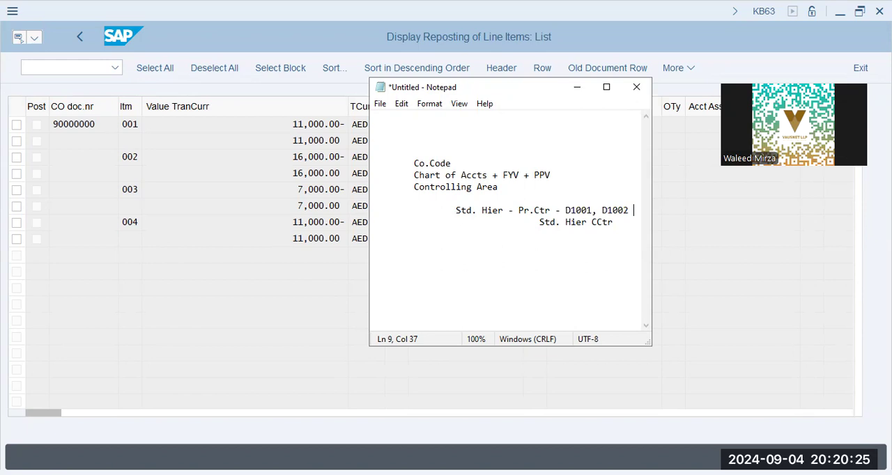
pyautogui.press('Left')
pyautogui.press('Left')
pyautogui.press('Left')
pyautogui.press('Left')
pyautogui.press('Left')
pyautogui.press('Left')
pyautogui.press('Left')
pyautogui.press('Left')
pyautogui.press('Left')
pyautogui.press('Left')
pyautogui.press('Right')
pyautogui.press('Right')
pyautogui.press('Right')
pyautogui.press('Right')
pyautogui.press('Right')
pyautogui.press('Right')
# Step: Widen the Notepad window and list cost centers "d1001, d1002, d1003" beneath Std. Hier CCtr
pyautogui.press('Down')
pyautogui.press('Down')
pyautogui.moveTo(653, 232); pyautogui.dragTo(772, 232)
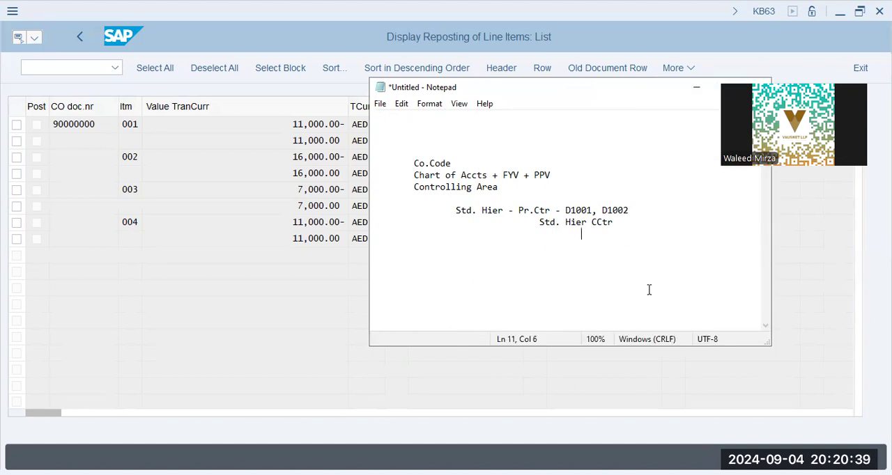
pyautogui.write('d1001, d1')
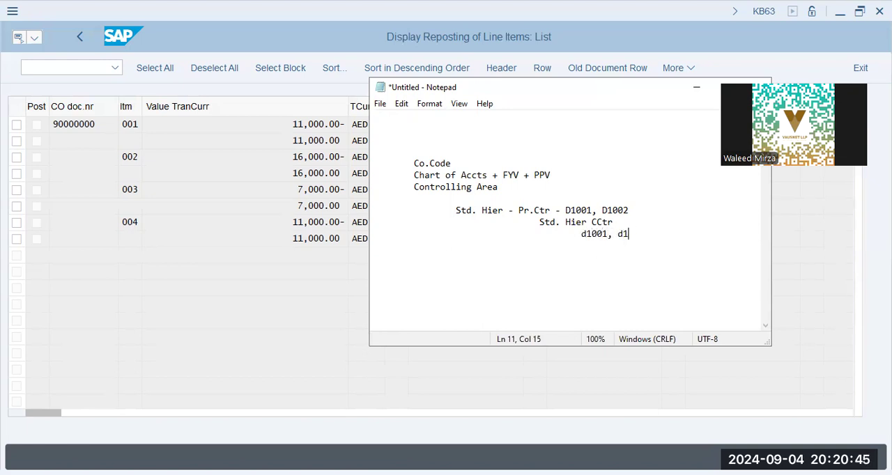
pyautogui.write('002, d1003')
# Step: Compare profit center D1001 with the listed cost centers, especially d1003, in the notes
pyautogui.press('Left')
pyautogui.press('Left')
pyautogui.press('Left')
pyautogui.press('Left')
pyautogui.press('Left')
pyautogui.press('Left')
pyautogui.press('Left')
pyautogui.press('Left')
pyautogui.press('Right')
pyautogui.hotkey('shift', 'Left')
pyautogui.hotkey('shift', 'Left')
pyautogui.hotkey('shift', 'Left')
pyautogui.hotkey('shift', 'Left')
pyautogui.hotkey('shift', 'Left')
pyautogui.hotkey('shift', 'Left')
pyautogui.hotkey('shift', 'Left')
pyautogui.hotkey('shift', 'Left')
pyautogui.hotkey('shift', 'Left')
pyautogui.hotkey('shift', 'Left')
pyautogui.hotkey('shift', 'Left')
pyautogui.hotkey('shift', 'Left')
pyautogui.moveTo(592, 210); pyautogui.dragTo(565, 210)
pyautogui.moveTo(682, 234); pyautogui.dragTo(654, 233)
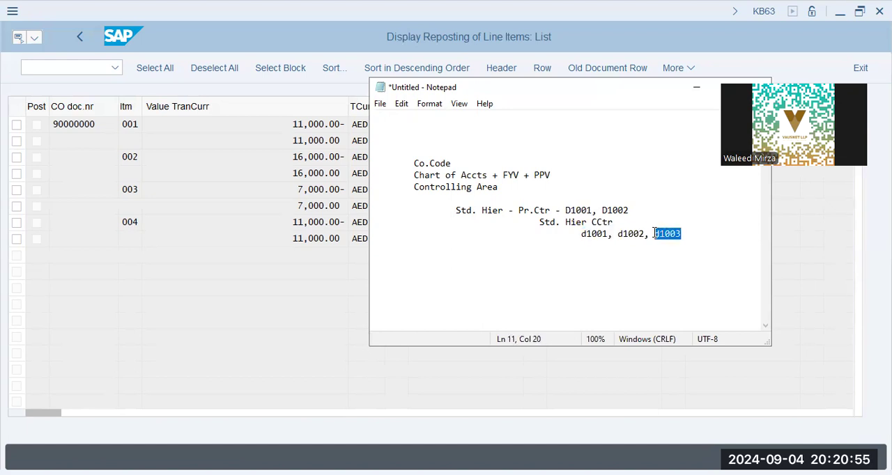
# Step: Append "----> Dummy Pr.Ctr" to the cost center list and widen the Notepad window further
pyautogui.click(699, 234)
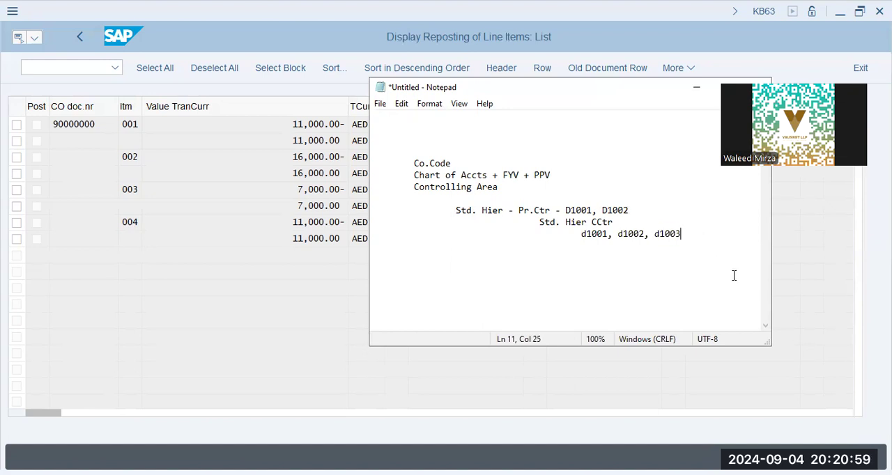
pyautogui.write('----> Dummy Pr.Ctr')
pyautogui.press('Left')
pyautogui.press('Left')
pyautogui.press('Home')
pyautogui.press('Tab')
pyautogui.press('Tab')
pyautogui.press('Tab')
pyautogui.press('Tab')
pyautogui.press('Tab')
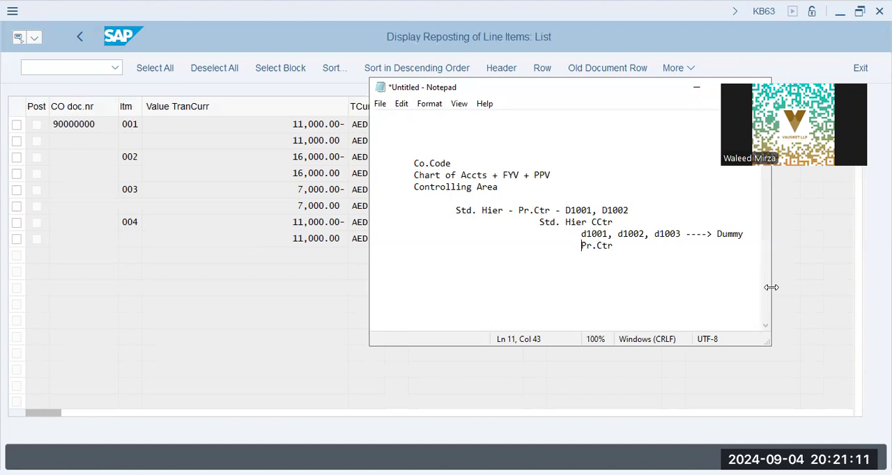
pyautogui.moveTo(771, 287); pyautogui.dragTo(822, 286)
# Step: Add a dashed separator below the hierarchy notes, followed by the heading "GL Doc - Finance"
pyautogui.click(590, 285)
pyautogui.write('-------------')
pyautogui.press('Return')
pyautogui.write('GL Doc - Finance')
pyautogui.press('Return')
# Step: List "27,000 Salary" and "18,000 Rent" on separate lines under GL Doc - Finance
pyautogui.write('27,000 Salary')
pyautogui.press('Return')
pyautogui.write('18,000 Rent')
pyautogui.press('Return')
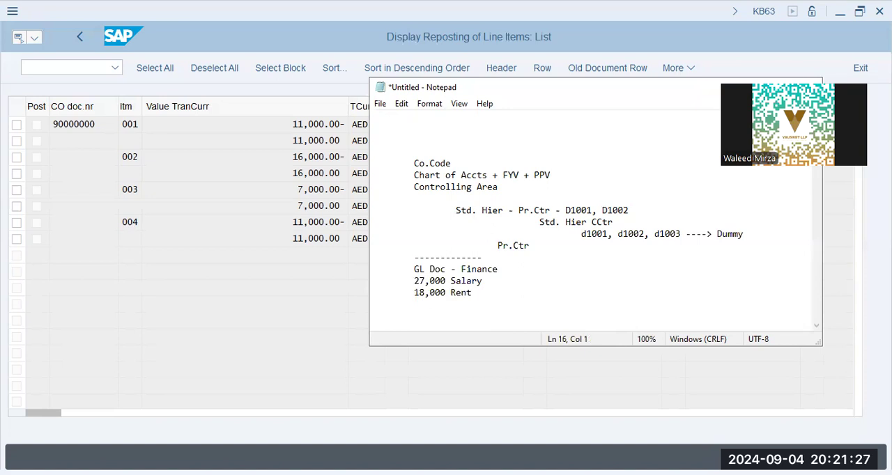
# Step: Add the line "D1001 - CCtr" below the rent amount and close the block with a dashed separator
pyautogui.write('D1001 - CCtr')
pyautogui.press('Return')
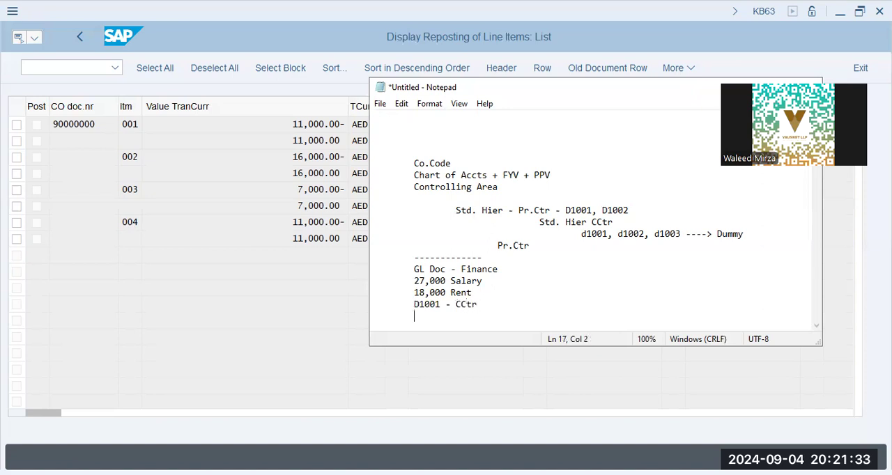
pyautogui.write('-----------------')
pyautogui.press('Up')
pyautogui.press('Down')
# Step: Add the reposting line "D1001 ------> 11,000 + 7,000 -----> D1003" below the separator
pyautogui.press('Down')
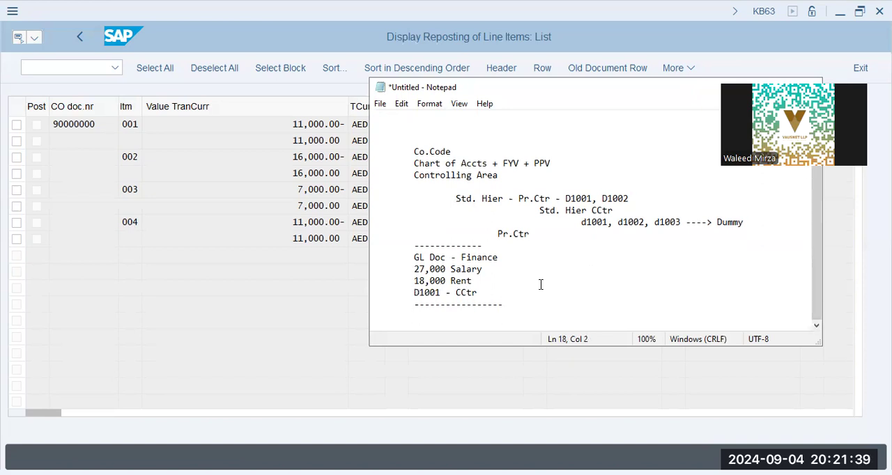
pyautogui.press('Down')
pyautogui.press('Down')
pyautogui.press('Down')
pyautogui.write('D1001 ------> 11,000')
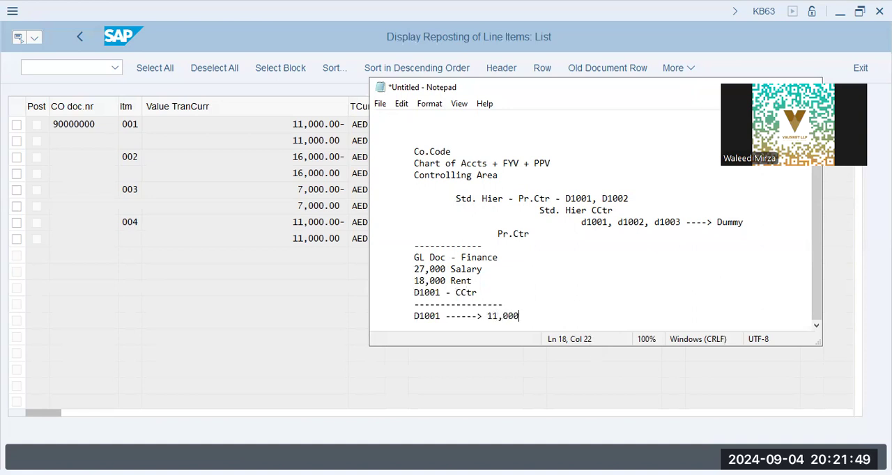
pyautogui.press('BackSpace')
pyautogui.press('BackSpace')
pyautogui.press('BackSpace')
pyautogui.press('BackSpace')
pyautogui.write('+ 7,000 -----> D1003')
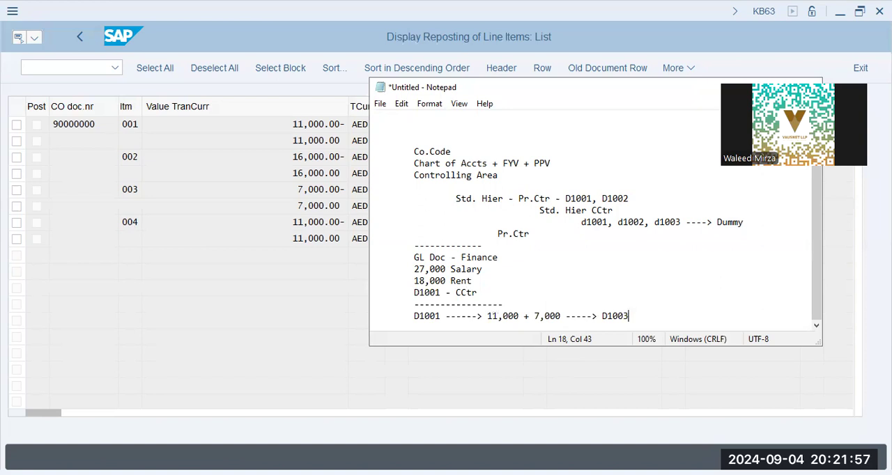
# Step: Add an "FI" line below the reposting line and prefix the reposting line with "CO - Area:"
pyautogui.press('Return')
pyautogui.write('FI')
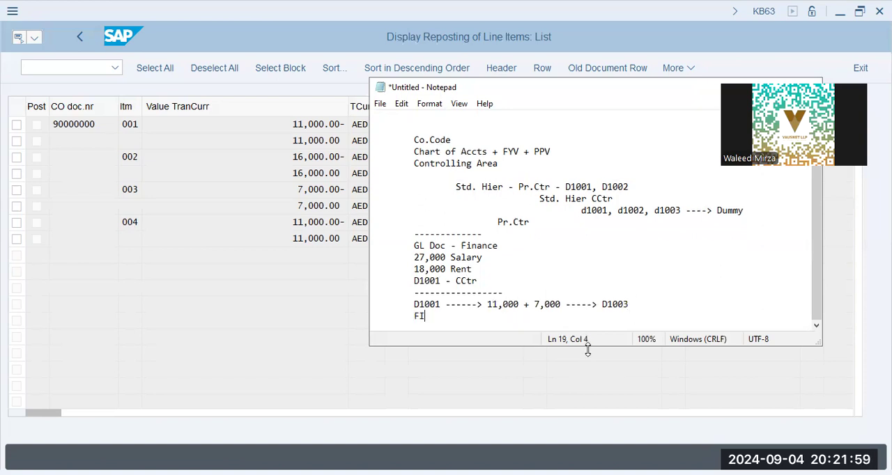
pyautogui.press('Return')
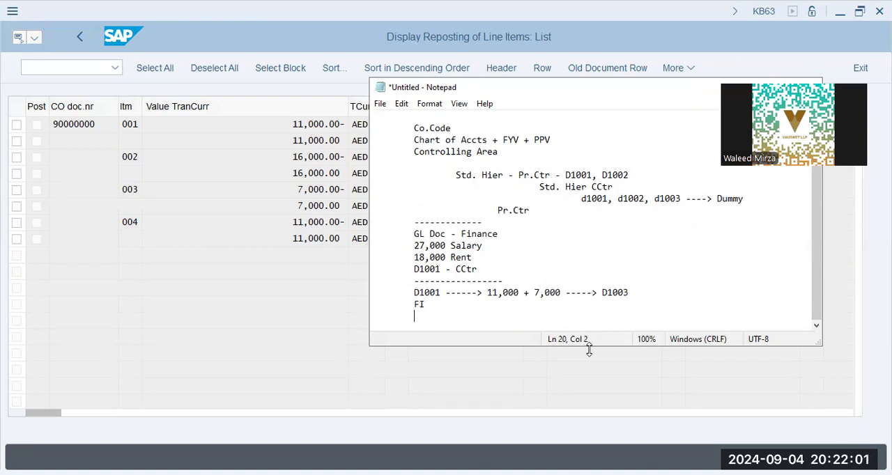
pyautogui.click(416, 294)
pyautogui.write('CO - Area')
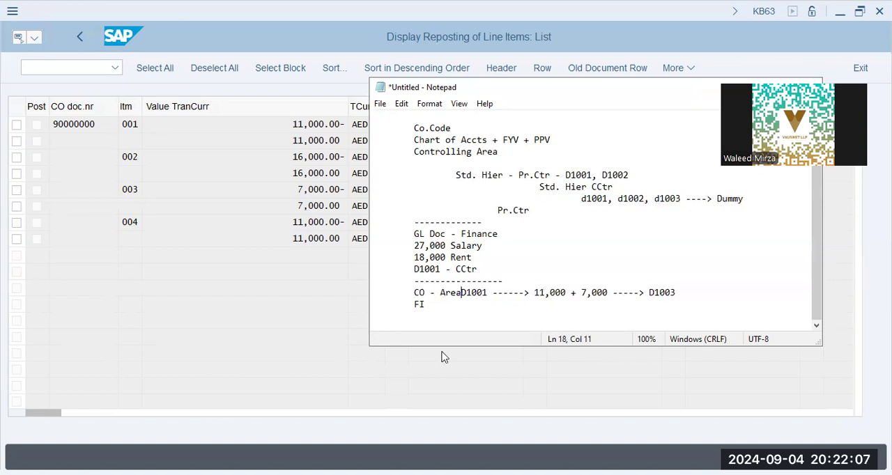
pyautogui.write(':')
# Step: Add a dashed separator at the end of the notes and the line "Controlling Area - USD"
pyautogui.hotkey('ctrl', 'End')
pyautogui.write('--------------------')
pyautogui.press('Return')
pyautogui.write('Controlling Area')
pyautogui.press('Return')
pyautogui.press('Tab')
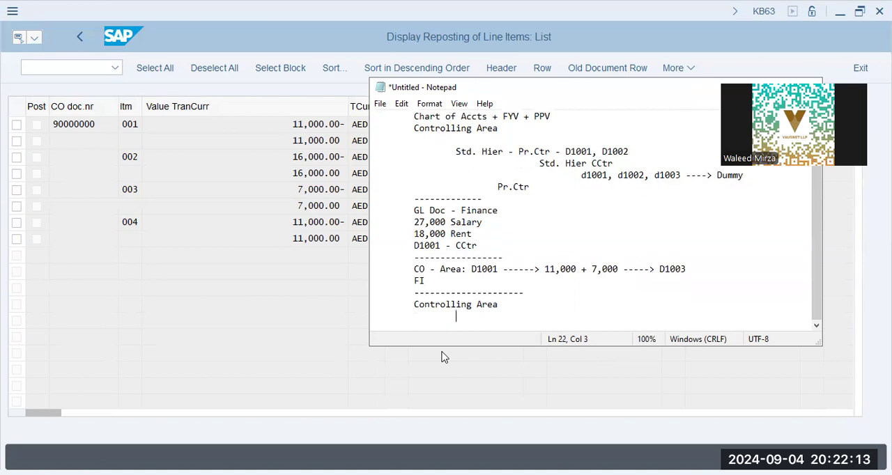
pyautogui.press('End')
pyautogui.write('- USD')
# Step: Add an indented line "N x Co.Code --- DAP9/IAP9/LAP9" beneath Controlling Area - USD
pyautogui.press('Return')
pyautogui.press('Tab')
pyautogui.press('Tab')
pyautogui.write('N x Co.Code --- DAP9/IAP9/LAP9')
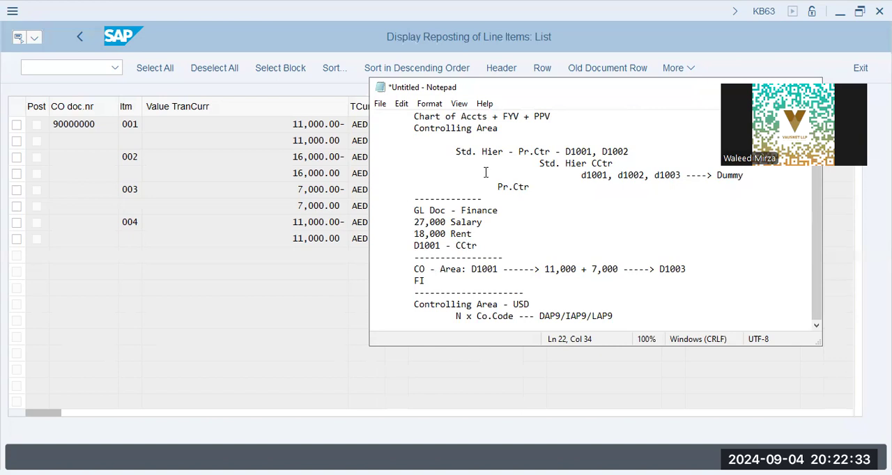
# Step: Review the Chart of Accts and Controlling Area entries, and append "---- AED" to the N x Co.Code line
pyautogui.scroll(2, 484, 172)
pyautogui.scroll(-1, 481, 177)
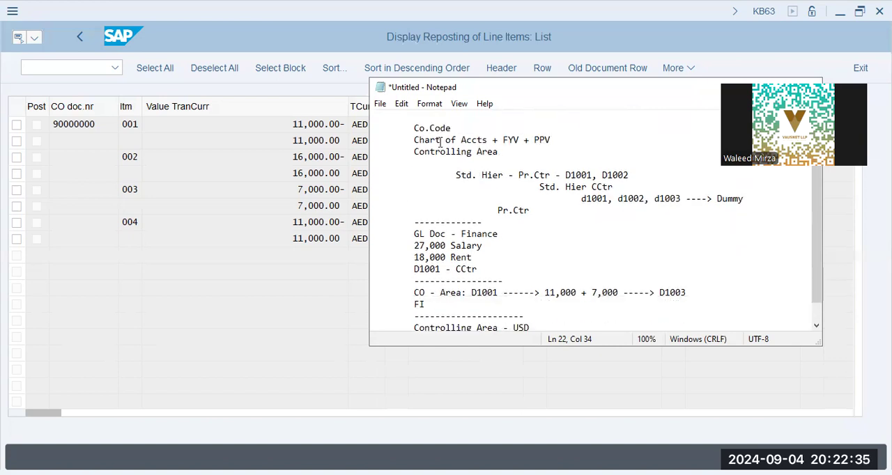
pyautogui.moveTo(412, 143); pyautogui.dragTo(520, 134)
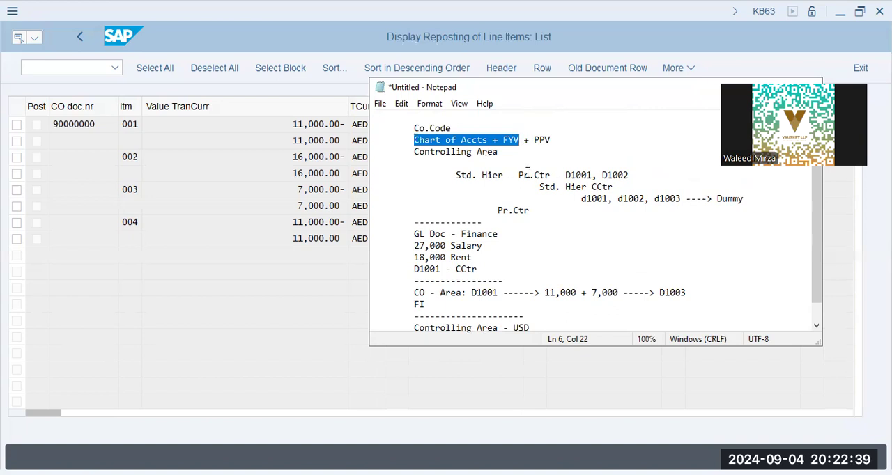
pyautogui.scroll(-1, 527, 172)
pyautogui.moveTo(407, 306); pyautogui.dragTo(515, 305)
pyautogui.click(621, 315)
pyautogui.click(638, 313)
pyautogui.write('---- ')
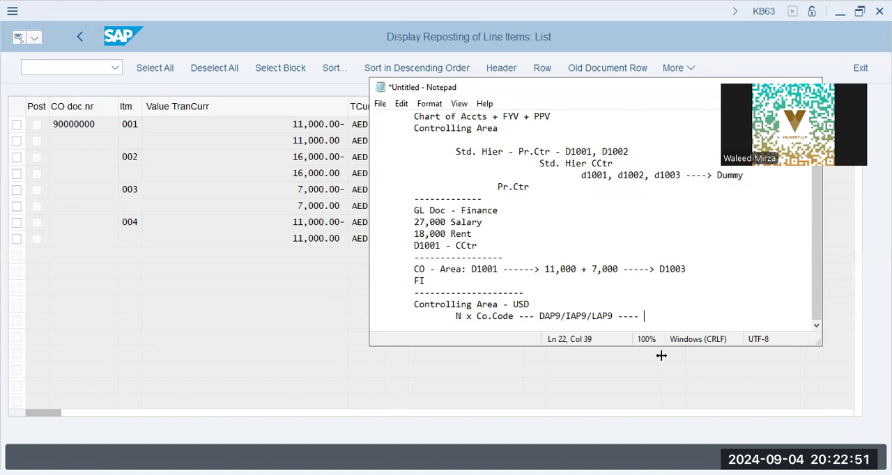
pyautogui.write('AED')
pyautogui.press('Return')
pyautogui.press('Tab')
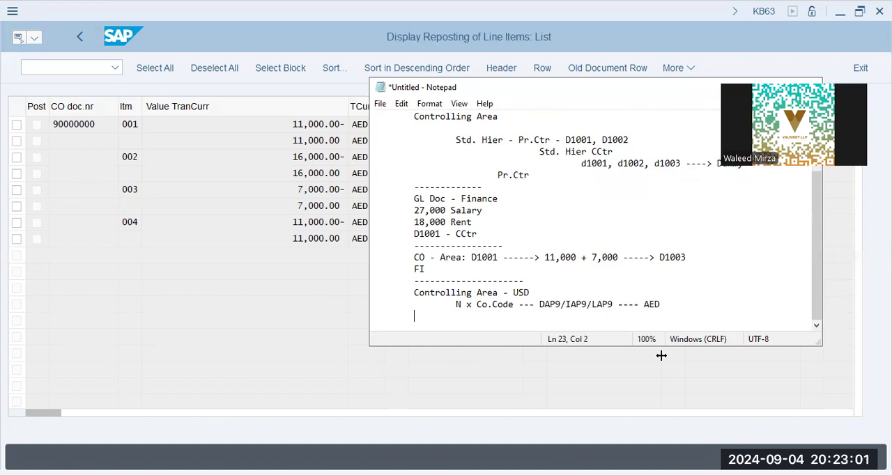
# Step: Examine the reposting amounts from D1001 to D1003, the FI line and the Controlling Area entries in the notes
pyautogui.moveTo(472, 257); pyautogui.dragTo(713, 258)
pyautogui.click(710, 256)
pyautogui.moveTo(544, 258); pyautogui.dragTo(616, 262)
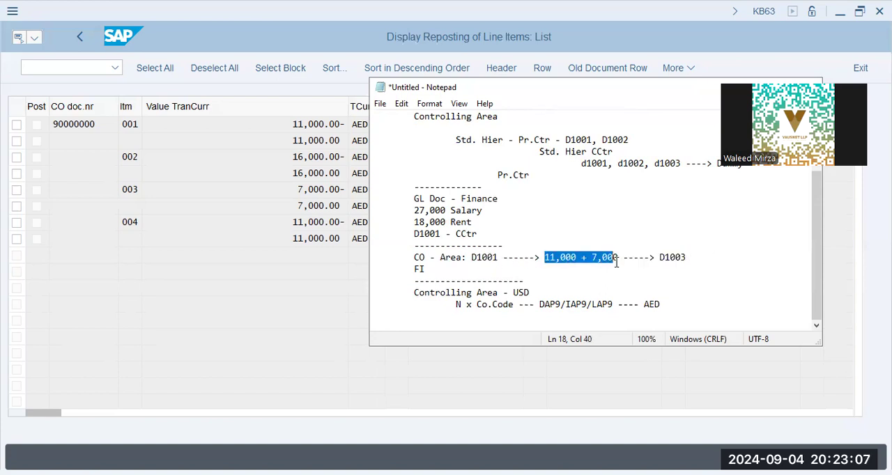
pyautogui.click(579, 273)
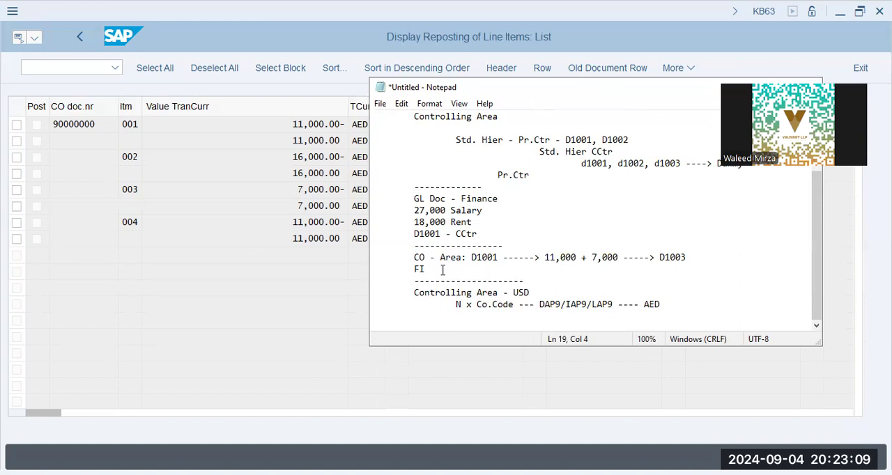
pyautogui.doubleClick(420, 269)
pyautogui.click(487, 317)
pyautogui.click(462, 294)
pyautogui.click(488, 304)
pyautogui.click(524, 325)
# Step: Switch back to SAP, leave the reposting display, and start cost center creation with transaction KS01
pyautogui.hotkey('alt', 'Tab')
pyautogui.write('/n ksb1')
pyautogui.press('Return')
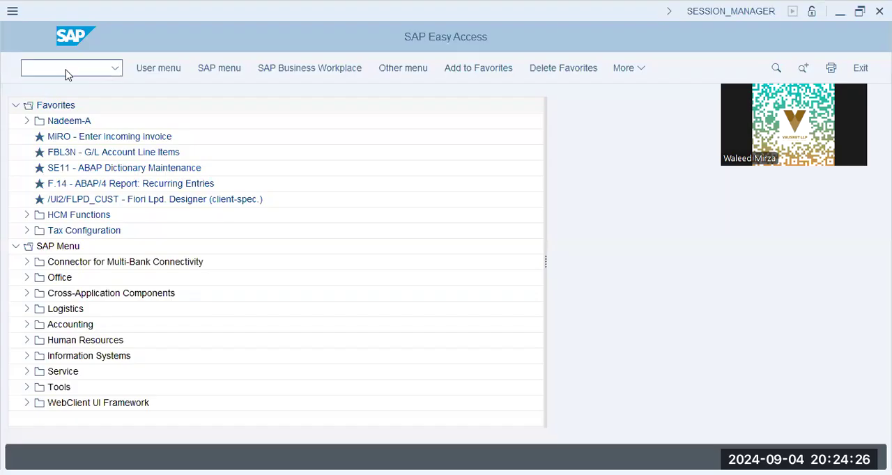
pyautogui.click(67, 72)
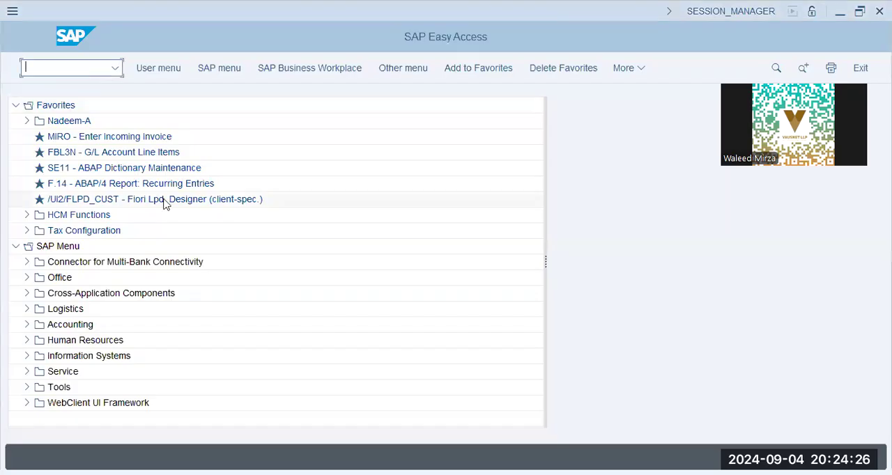
pyautogui.write('ks01')
pyautogui.press('Return')
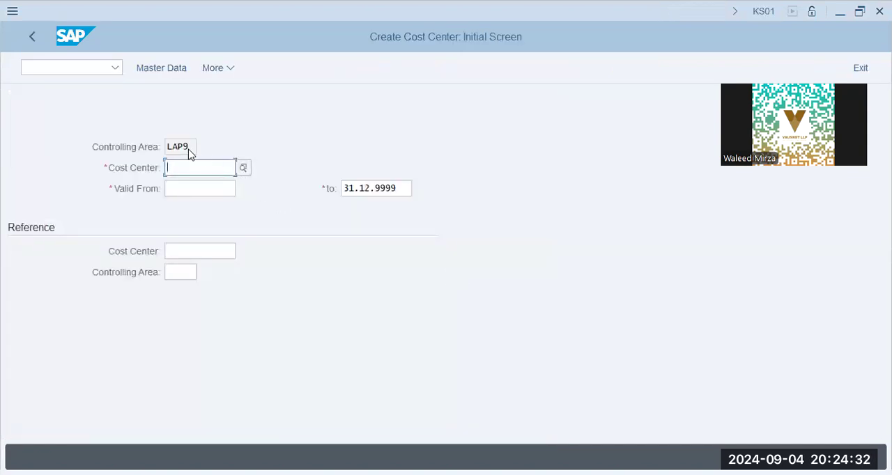
# Step: Set the controlling area to DAP9 with transaction OKKS
pyautogui.click(190, 148)
pyautogui.moveTo(190, 148); pyautogui.dragTo(138, 147)
pyautogui.click(186, 173)
pyautogui.click(193, 151)
pyautogui.click(74, 72)
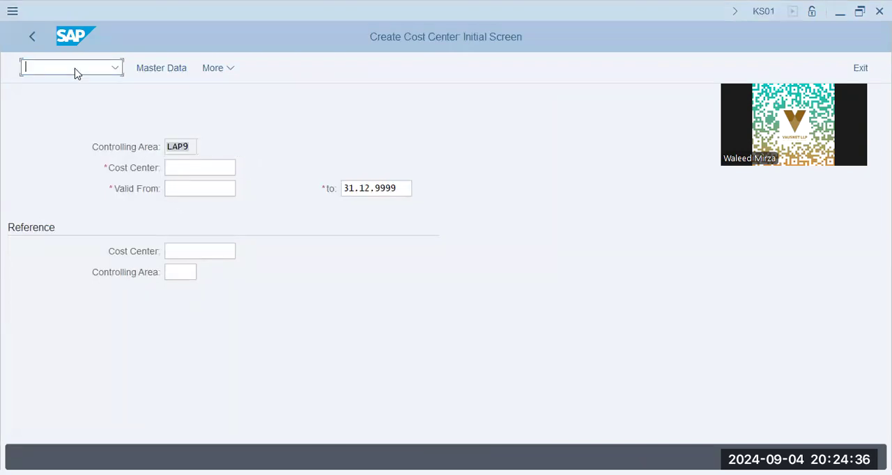
pyautogui.write('/n okks')
pyautogui.press('Return')
pyautogui.write('dap9')
pyautogui.press('Return')
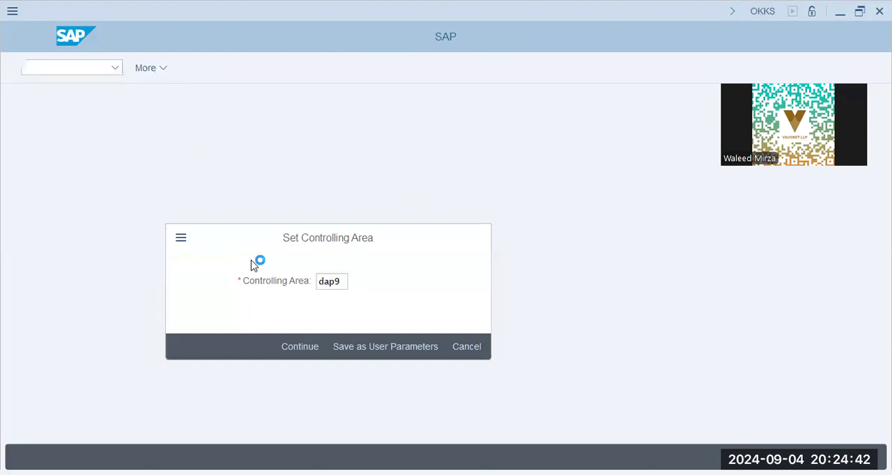
# Step: Reopen cost center creation with KS01 and open the master data for cost center D2000, valid from 01.01.2024
pyautogui.click(94, 69)
pyautogui.write('ks01')
pyautogui.press('Return')
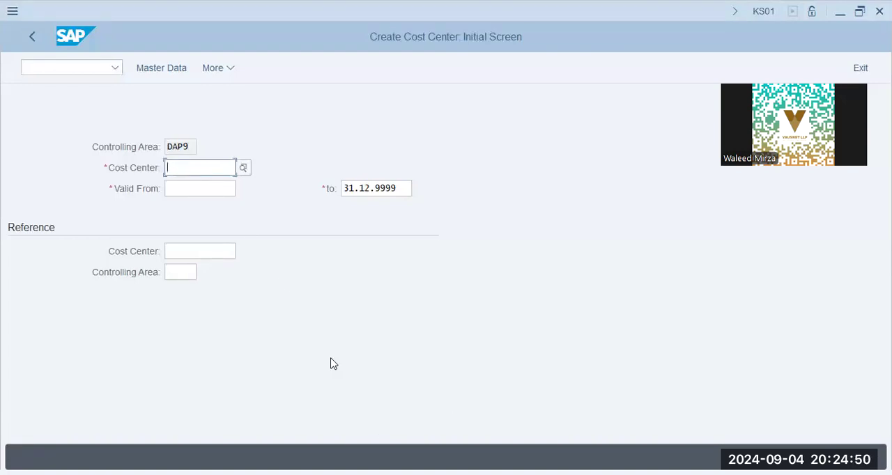
pyautogui.hotkey('alt', 'Tab')
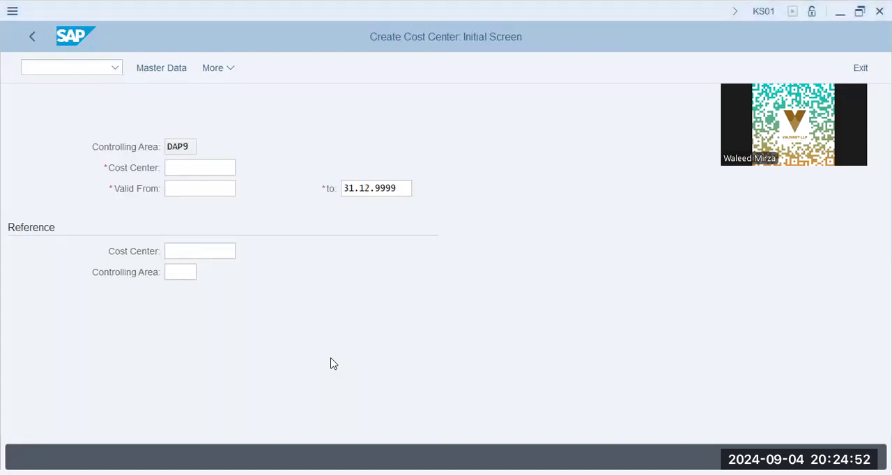
pyautogui.click(147, 231)
pyautogui.write('d2000')
pyautogui.press('Tab')
pyautogui.write('01.01.2024')
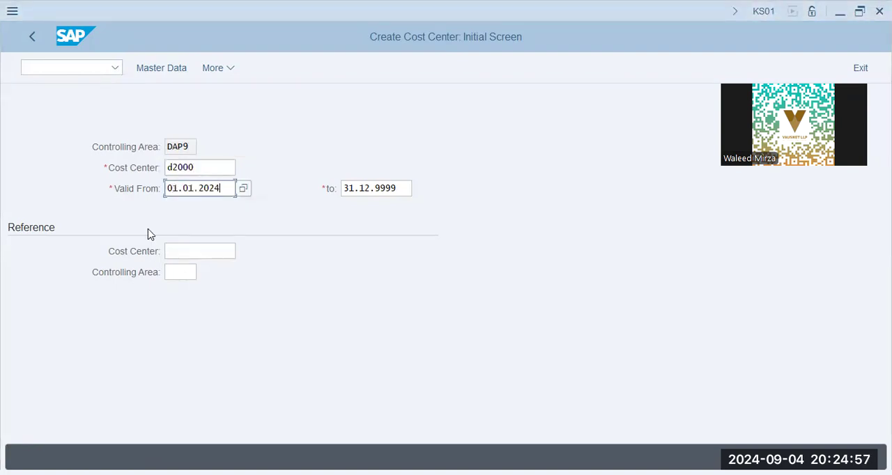
pyautogui.click(177, 68)
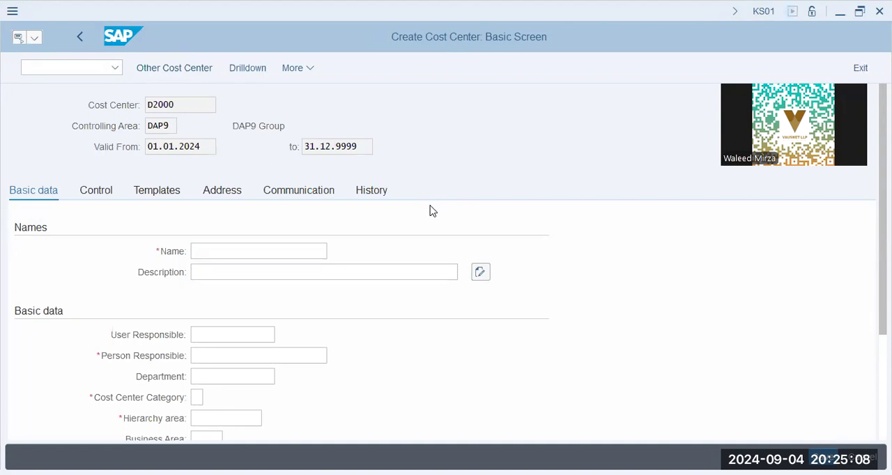
# Step: Name the cost center "CC D1001,02,03"
pyautogui.click(220, 252)
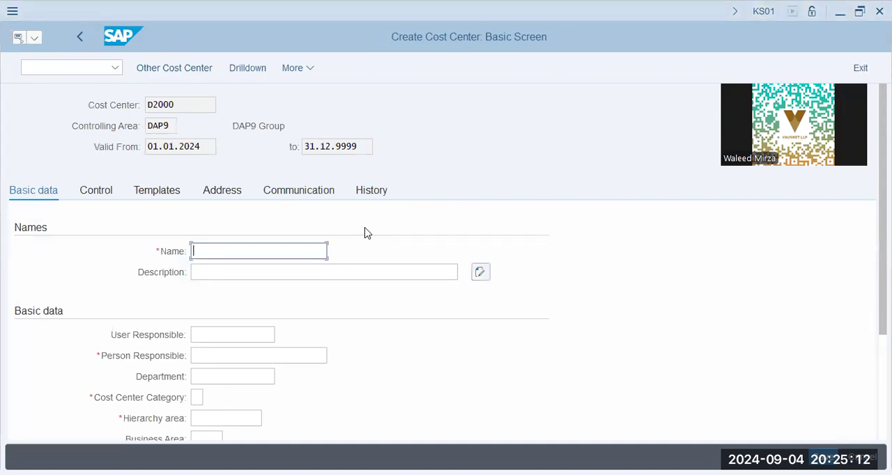
pyautogui.write('C')
pyautogui.write('C')
pyautogui.write(' for')
pyautogui.press('BackSpace')
pyautogui.press('BackSpace')
pyautogui.press('BackSpace')
pyautogui.write('D1001. ')
pyautogui.write('D1002, D')
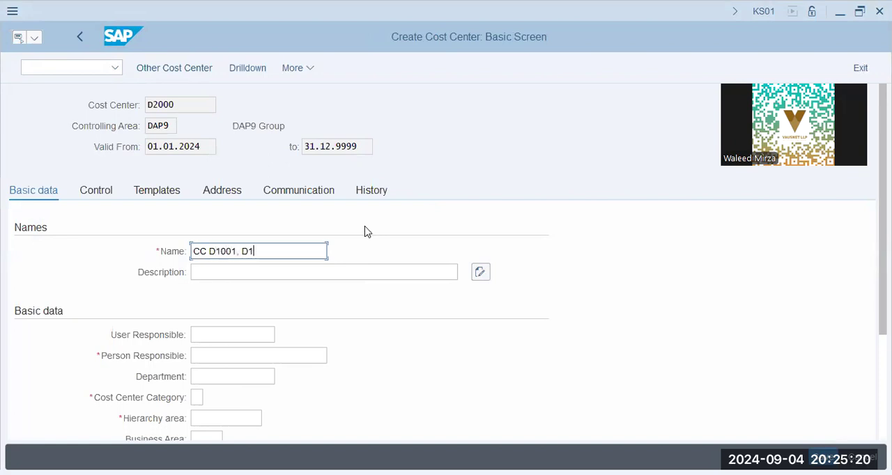
pyautogui.write('10')
pyautogui.press('BackSpace')
pyautogui.press('BackSpace')
pyautogui.press('BackSpace')
pyautogui.press('BackSpace')
pyautogui.press('BackSpace')
pyautogui.press('BackSpace')
pyautogui.press('BackSpace')
pyautogui.press('BackSpace')
pyautogui.press('BackSpace')
pyautogui.press('BackSpace')
pyautogui.press('BackSpace')
pyautogui.write(',03,')
pyautogui.write('02')
pyautogui.press('BackSpace')
pyautogui.press('BackSpace')
pyautogui.press('BackSpace')
pyautogui.press('BackSpace')
pyautogui.write('2,03')
# Step: Describe the cost center as "Common Cost Center - D1001, D1002, D1003"
pyautogui.press('Tab')
pyautogui.write('C')
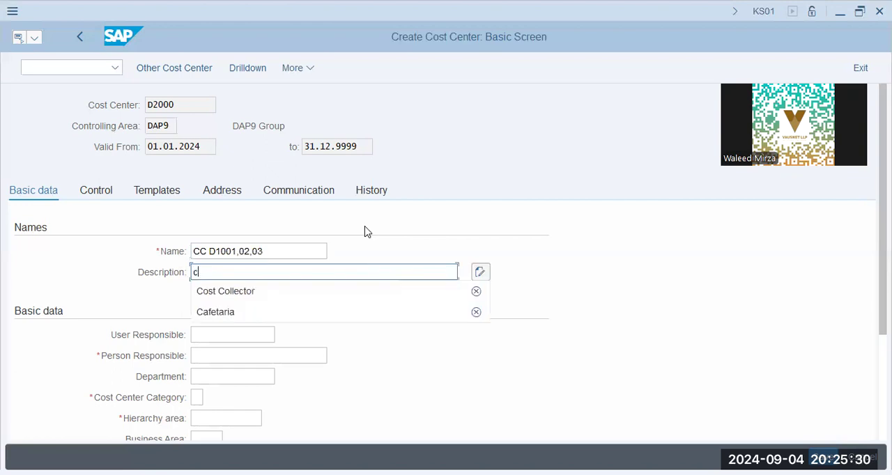
pyautogui.write('omm')
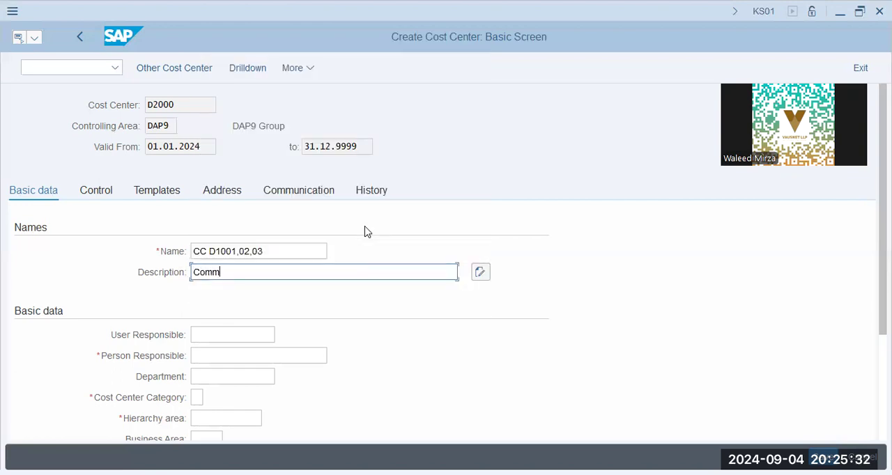
pyautogui.write('on Cost Center - D1001, D1002, D100')
# Step: Enter the person responsible and set the cost center category to P (Production)
pyautogui.press('Tab')
pyautogui.press('Tab')
pyautogui.press('Tab')
pyautogui.write('Jim')
pyautogui.press('Tab')
pyautogui.press('Tab')
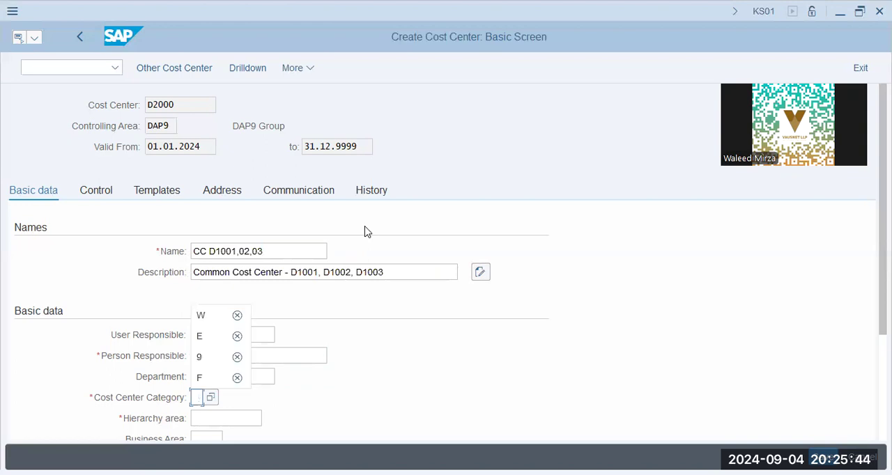
pyautogui.press('Down')
pyautogui.press('Return')
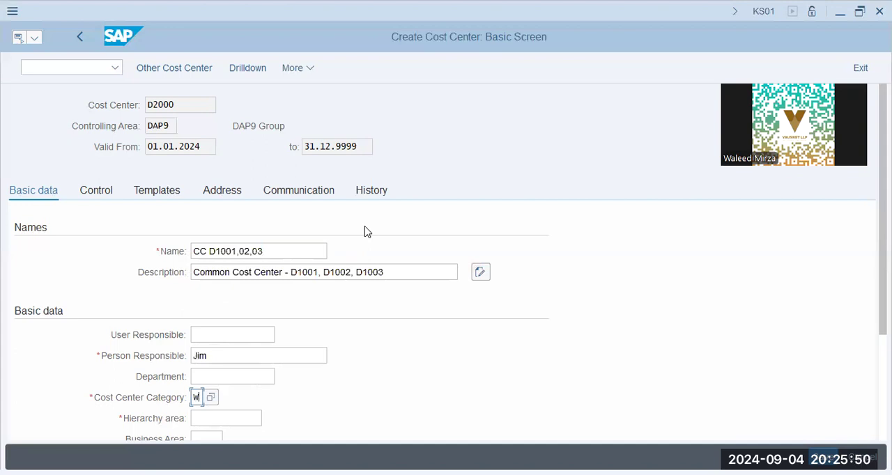
pyautogui.press('Return')
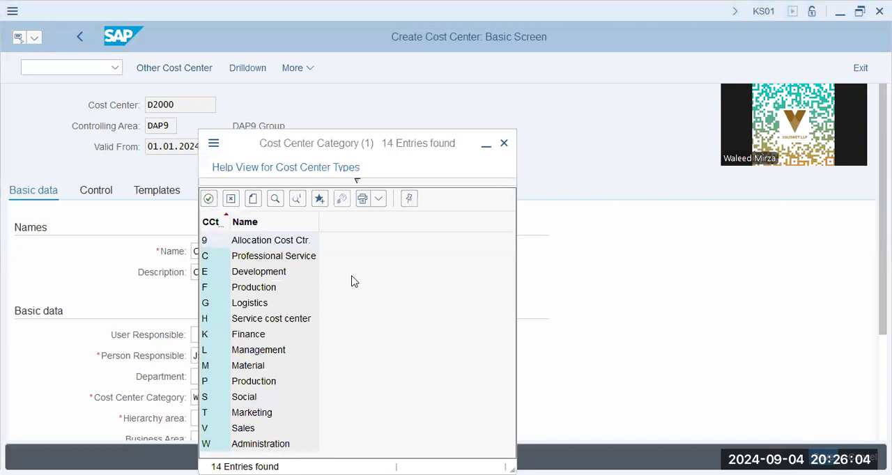
pyautogui.click(299, 320)
pyautogui.doubleClick(254, 382)
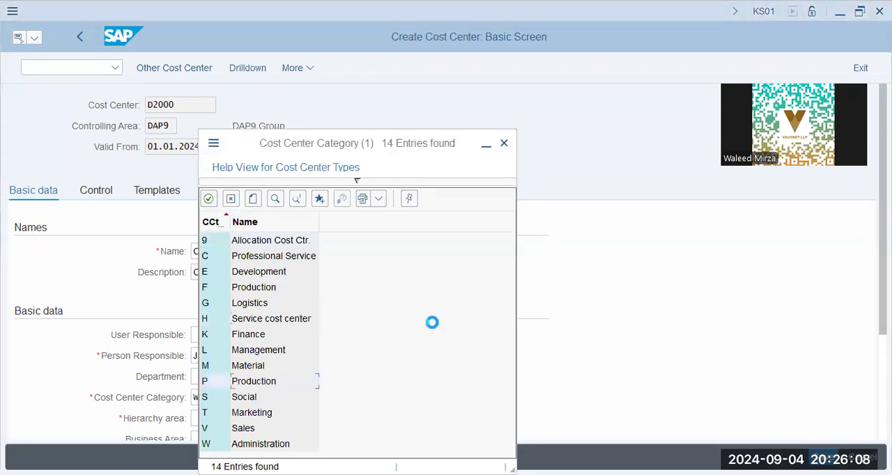
# Step: Assign hierarchy area DAP9, leave the profit center blank, and save the cost center
pyautogui.scroll(-2, 400, 356)
pyautogui.click(254, 361)
pyautogui.click(269, 360)
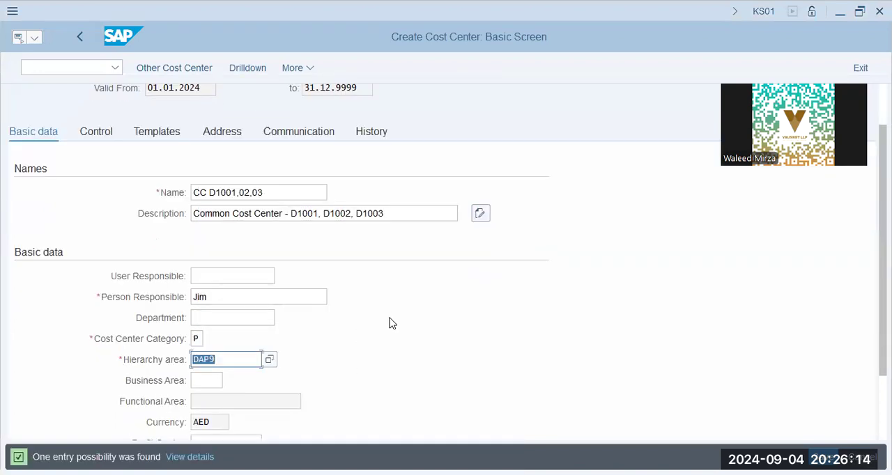
pyautogui.scroll(-3, 375, 329)
pyautogui.click(213, 352)
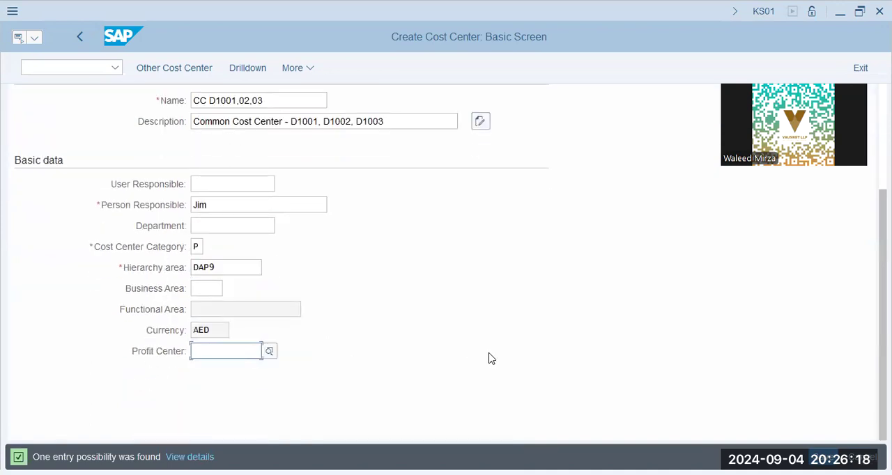
pyautogui.hotkey('alt', 'Tab')
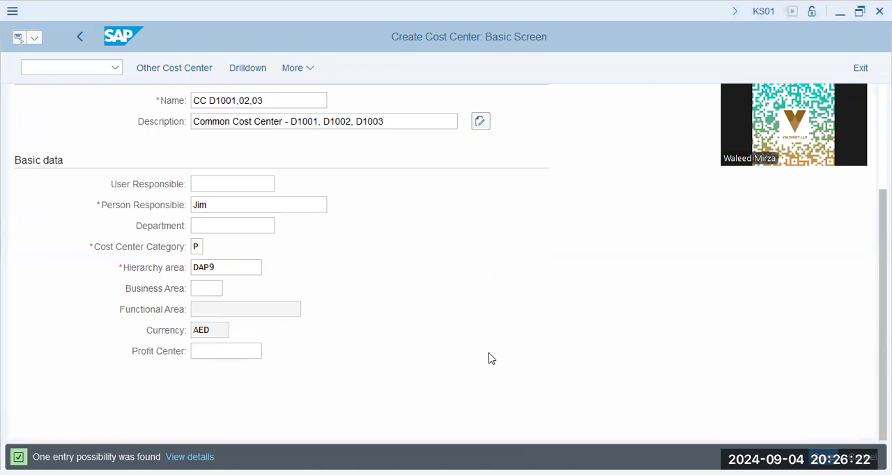
pyautogui.click(366, 345)
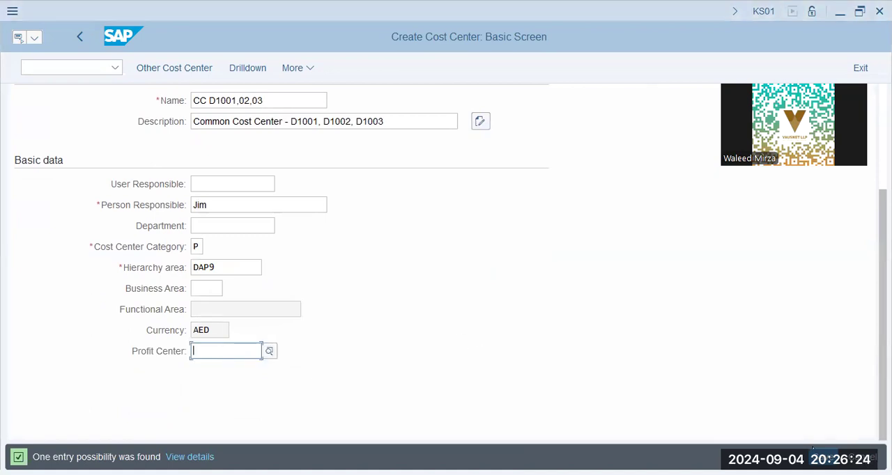
pyautogui.click(825, 458)
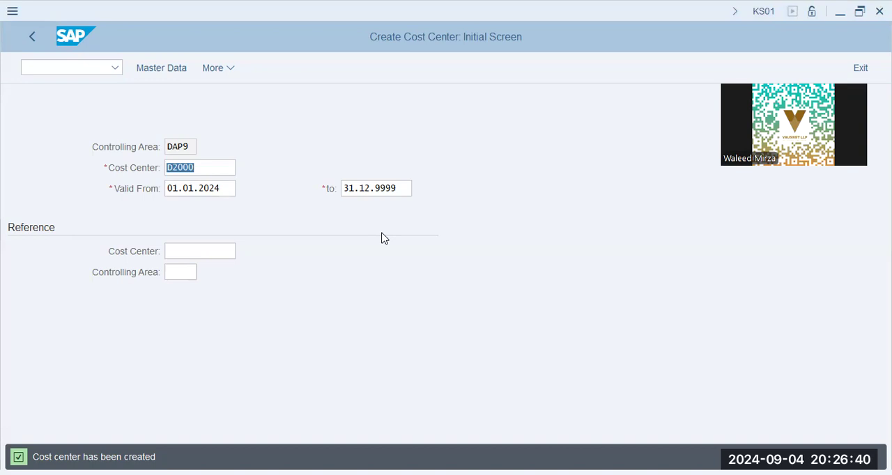
# Step: Start a posting with transaction FB01L, using company code DAP9 and 01.01.2024 as document and posting date
pyautogui.hotkey('ctrl', '/')
pyautogui.write('/N FB01L')
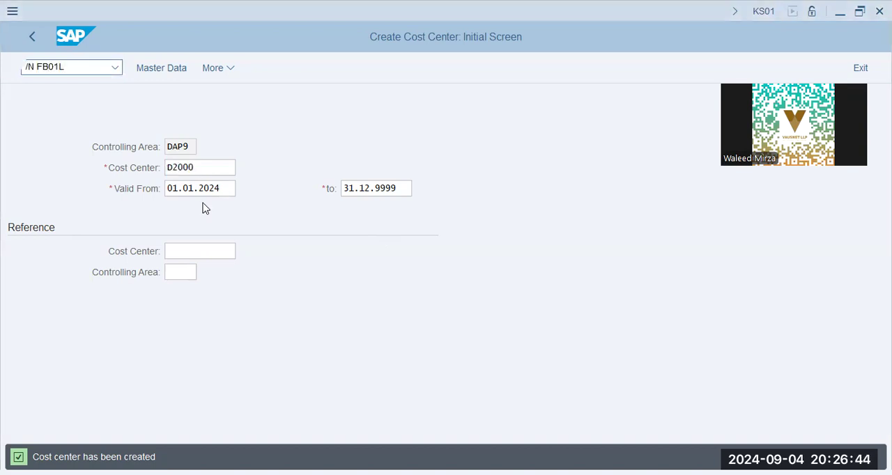
pyautogui.press('Return')
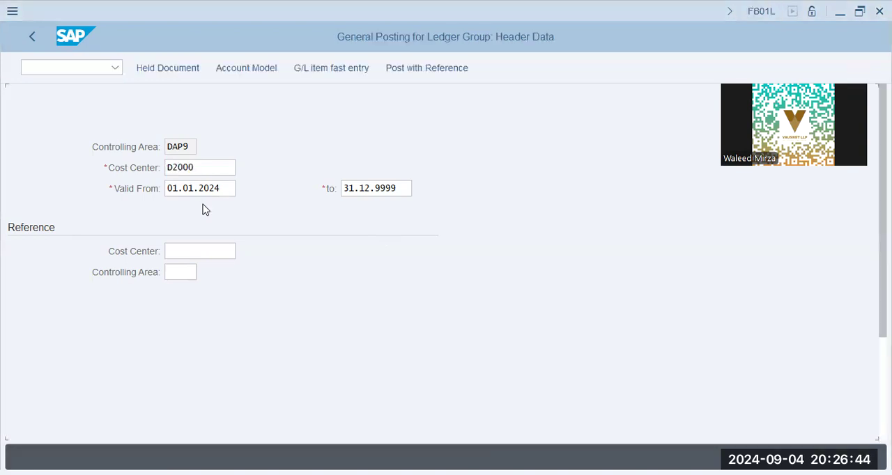
pyautogui.write('01.01.2024')
pyautogui.press('Tab')
pyautogui.hotkey('shift', 'Tab')
pyautogui.write('DAP9')
pyautogui.press('Tab')
pyautogui.write('01.01.2024')
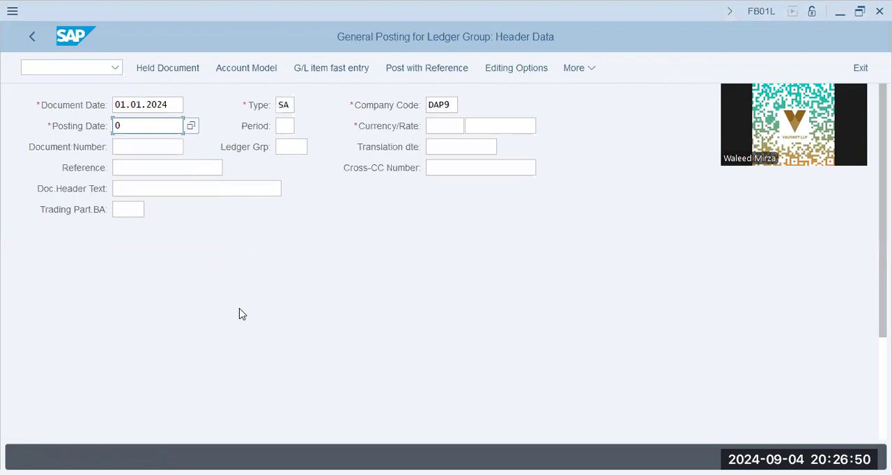
pyautogui.press('Tab')
pyautogui.press('Tab')
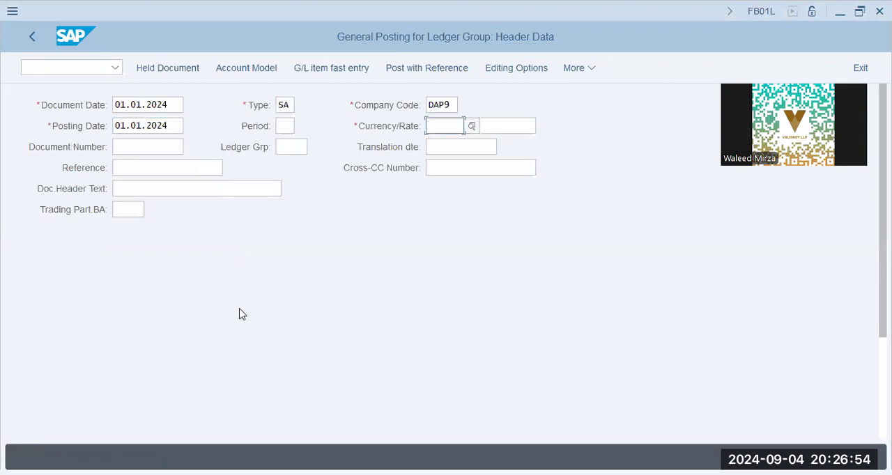
# Step: Set the currency to AED and open a first line item with posting key 40 on G/L account 400500
pyautogui.scroll(-5, 242, 314)
pyautogui.press('Tab')
pyautogui.write('300')
pyautogui.press('BackSpace')
pyautogui.press('BackSpace')
pyautogui.press('BackSpace')
pyautogui.write('400')
pyautogui.write('6')
pyautogui.press('BackSpace')
pyautogui.write('500')
pyautogui.press('Return')
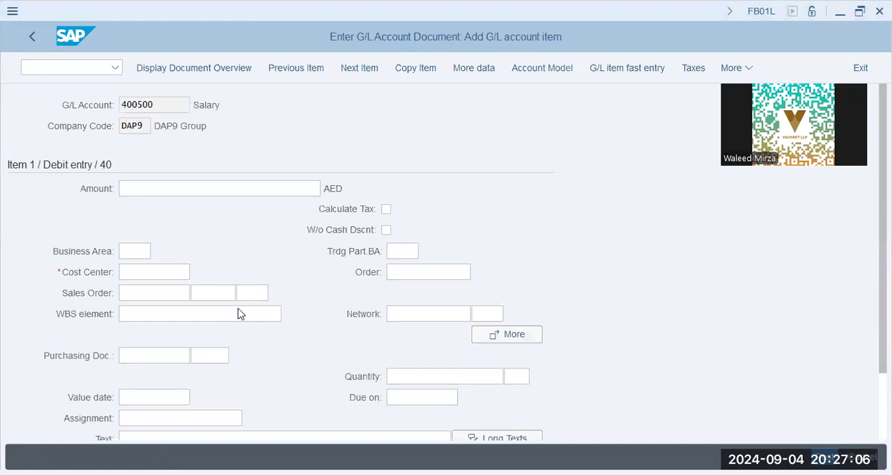
# Step: Enter an amount of 36000 AED and cost center D2000 for the Salary item
pyautogui.write('6000')
pyautogui.press('Tab')
pyautogui.press('Tab')
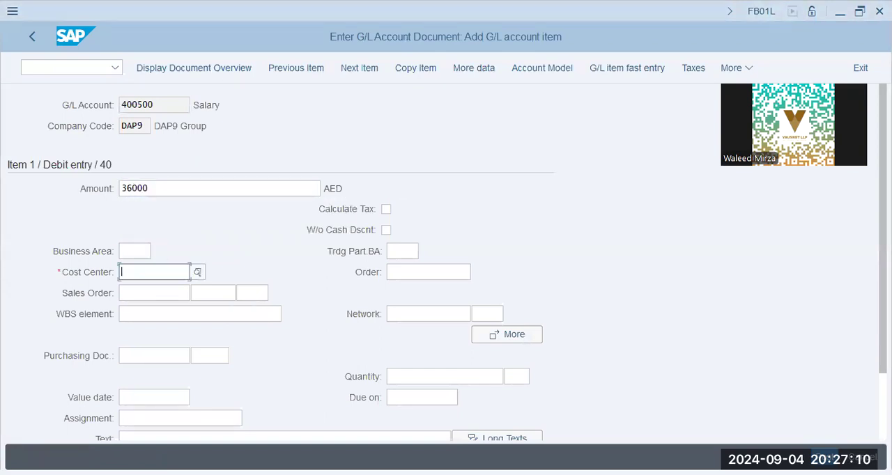
pyautogui.write('D2000')
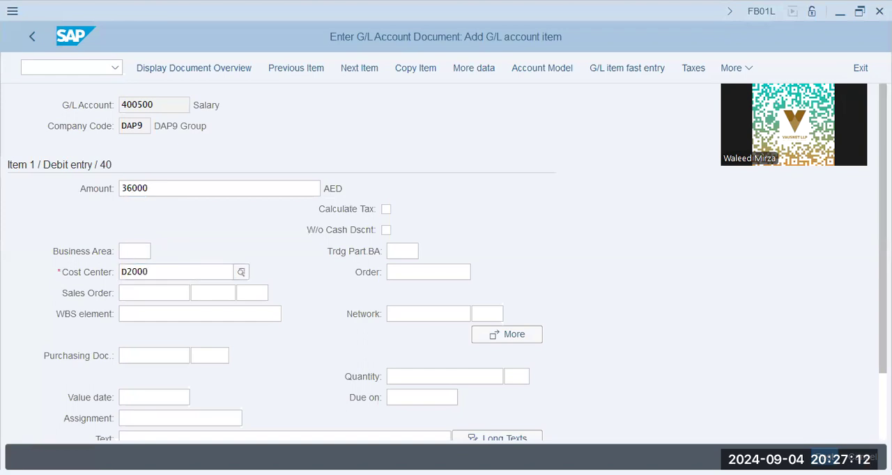
pyautogui.press('Tab')
pyautogui.press('Tab')
pyautogui.press('Tab')
pyautogui.press('Tab')
pyautogui.press('Tab')
pyautogui.press('Tab')
pyautogui.press('Tab')
pyautogui.press('Tab')
pyautogui.press('Tab')
pyautogui.press('Tab')
pyautogui.press('Tab')
pyautogui.press('Tab')
pyautogui.press('Tab')
pyautogui.press('Tab')
pyautogui.press('Tab')
pyautogui.press('Tab')
pyautogui.press('Tab')
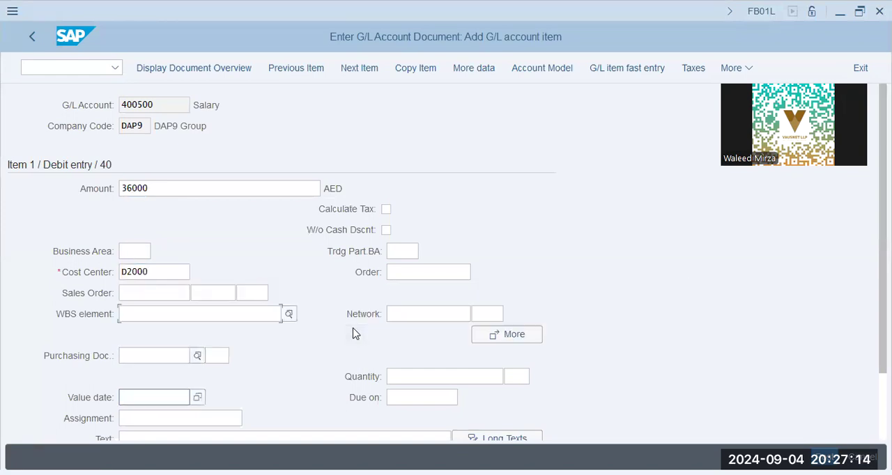
pyautogui.press('Tab')
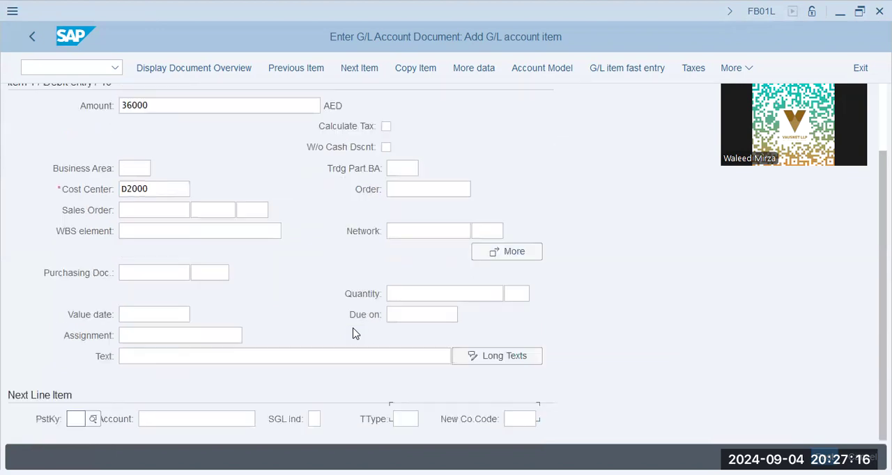
# Step: Add a second line item with posting key 40 on G/L account 400600
pyautogui.write('40')
pyautogui.press('Tab')
pyautogui.write('400600')
pyautogui.press('Return')
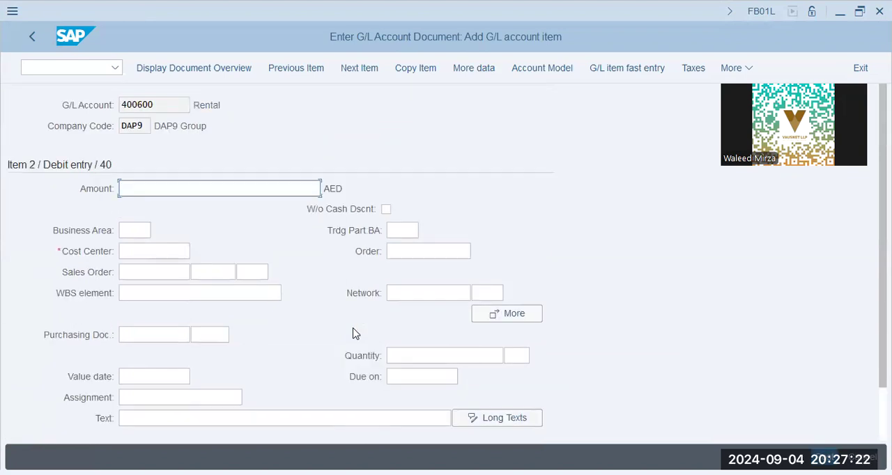
# Step: Enter an amount of 9000 AED and cost center D2000 for the Rental item
pyautogui.write('900')
pyautogui.press('Tab')
pyautogui.press('Tab')
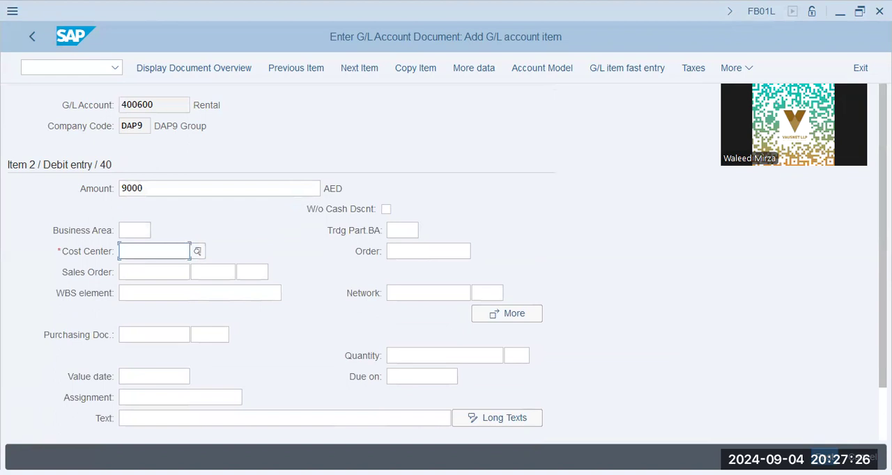
pyautogui.write('D2000')
pyautogui.press('Tab')
pyautogui.press('Tab')
pyautogui.press('Tab')
pyautogui.press('Tab')
pyautogui.press('Tab')
pyautogui.press('Tab')
pyautogui.press('Tab')
pyautogui.press('Tab')
pyautogui.press('Tab')
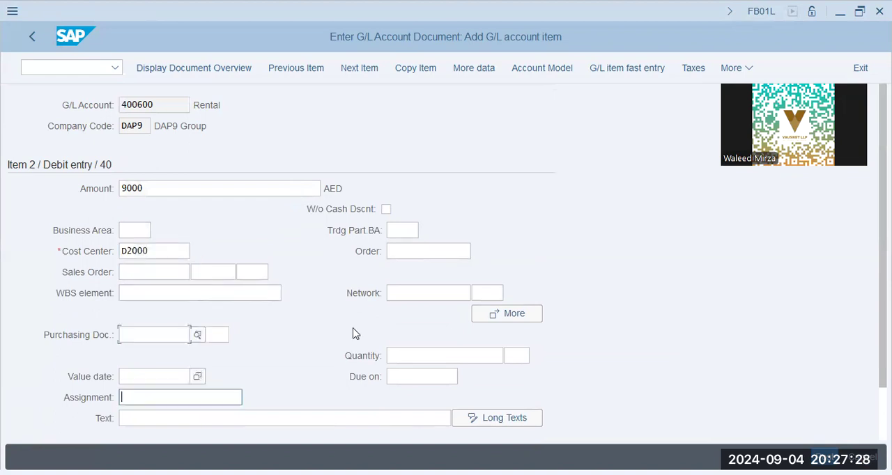
pyautogui.press('Tab')
pyautogui.press('Tab')
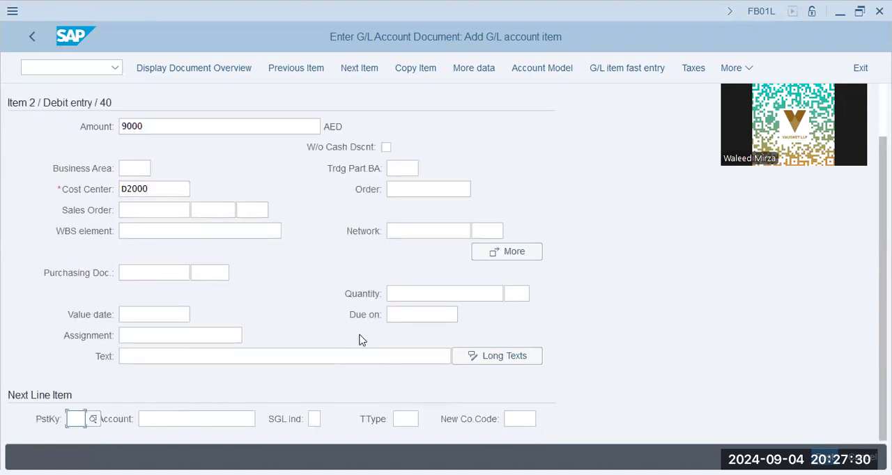
# Step: Add a credit item with posting key 50 on G/L account 200691, enter * as its amount, and post the document
pyautogui.write('50')
pyautogui.press('Tab')
pyautogui.write('200691')
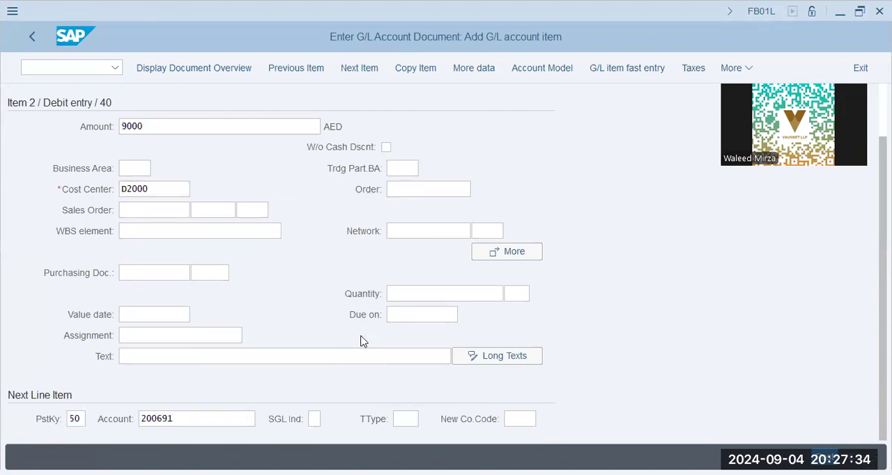
pyautogui.press('Return')
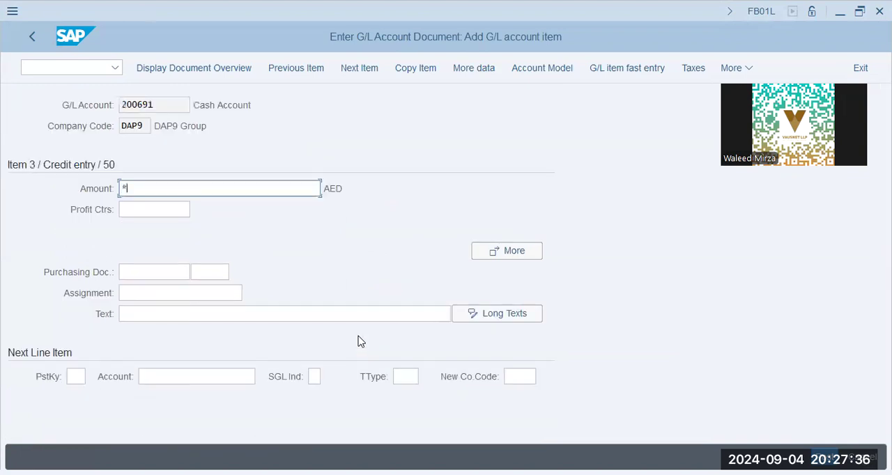
pyautogui.press('Return')
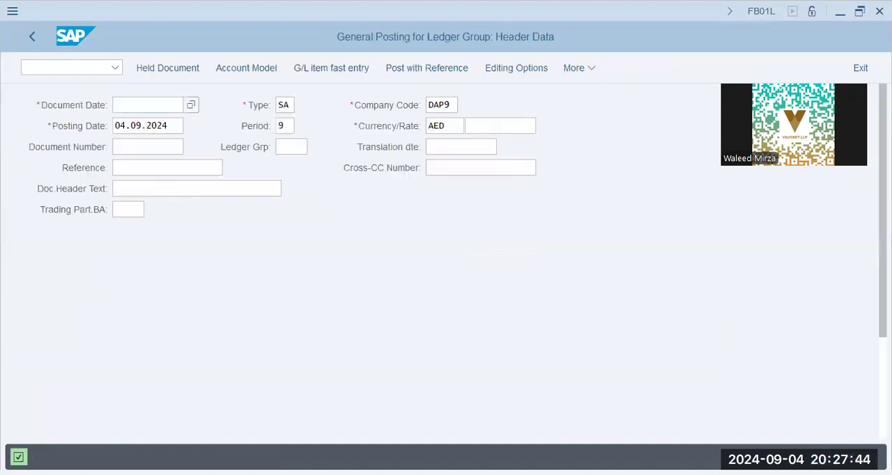
# Step: Display the document just posted in its data entry view
pyautogui.click(581, 76)
pyautogui.moveTo(593, 114)
pyautogui.click(464, 155)
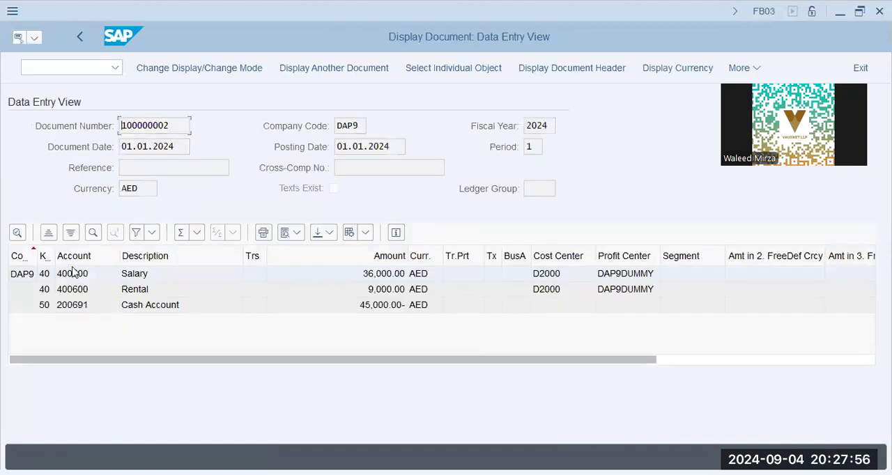
# Step: Examine the cost center, profit center and segment assignments of the Salary and Rental line items
pyautogui.click(171, 287)
pyautogui.click(131, 308)
pyautogui.click(558, 278)
pyautogui.click(557, 291)
pyautogui.click(638, 291)
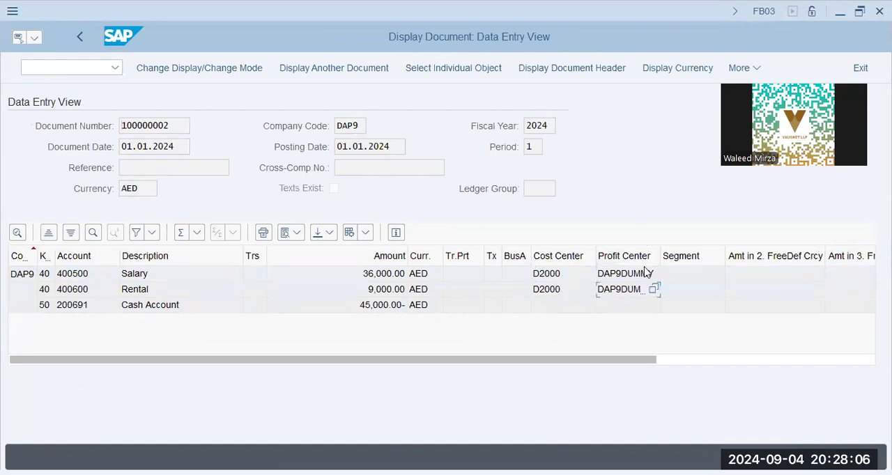
pyautogui.click(685, 275)
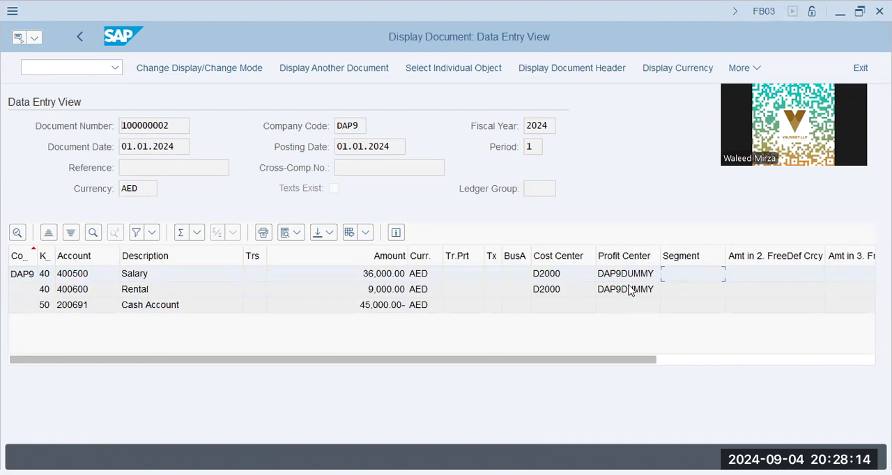
pyautogui.click(565, 277)
pyautogui.click(640, 276)
pyautogui.click(641, 287)
pyautogui.click(642, 273)
pyautogui.hotkey('alt', 'Tab')
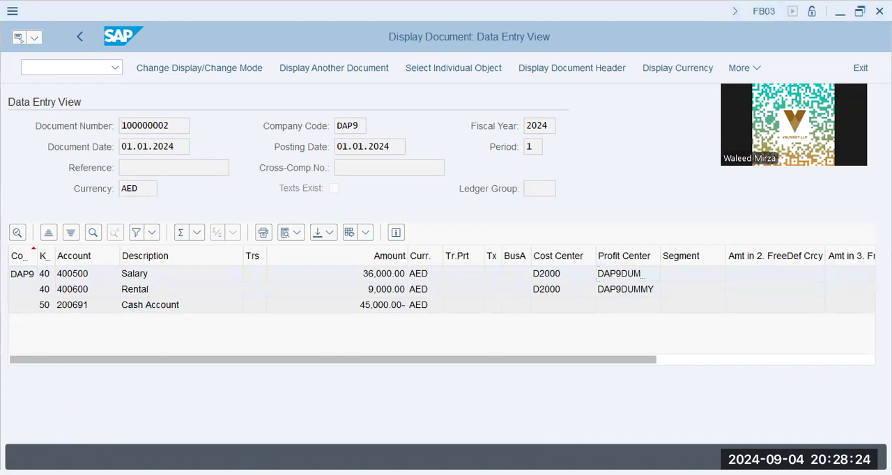
# Step: Leave the document display and open transaction KE5Z for profit center actual line items
pyautogui.click(88, 73)
pyautogui.write('/N')
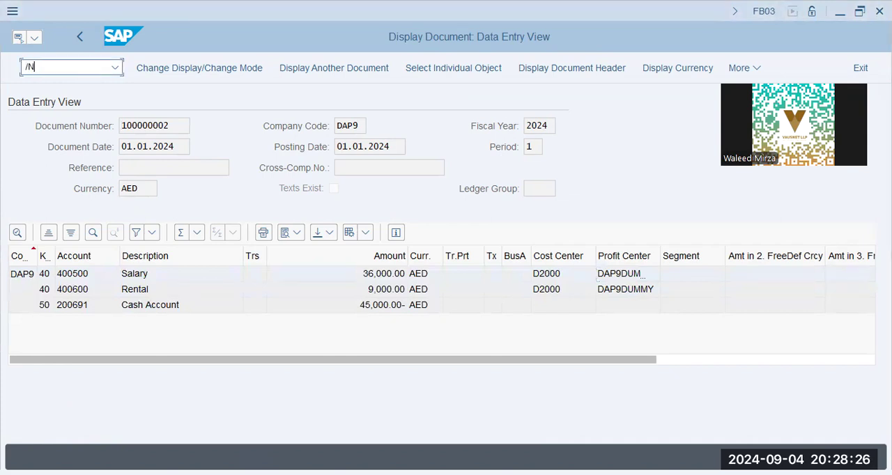
pyautogui.write(' KE5Z')
pyautogui.press('Return')
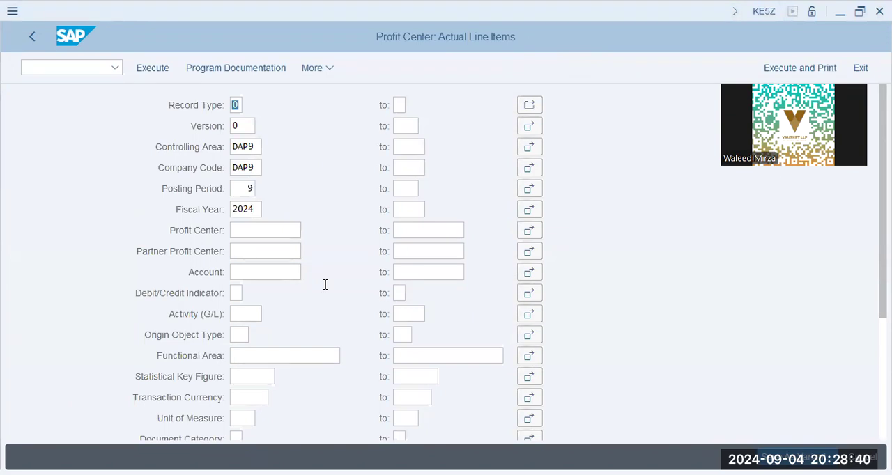
# Step: Clear the posting period restriction and run the profit center actual line items report
pyautogui.click(342, 317)
pyautogui.press('Tab')
pyautogui.press('Tab')
pyautogui.press('Tab')
pyautogui.press('Tab')
pyautogui.press('Tab')
pyautogui.press('Tab')
pyautogui.press('Tab')
pyautogui.press('Tab')
pyautogui.press('Tab')
pyautogui.press('Tab')
pyautogui.press('Tab')
pyautogui.press('Tab')
pyautogui.press('Tab')
pyautogui.hotkey('shift', 'Tab')
pyautogui.hotkey('shift', 'Tab')
pyautogui.hotkey('shift', 'Tab')
pyautogui.press('BackSpace')
pyautogui.press('Tab')
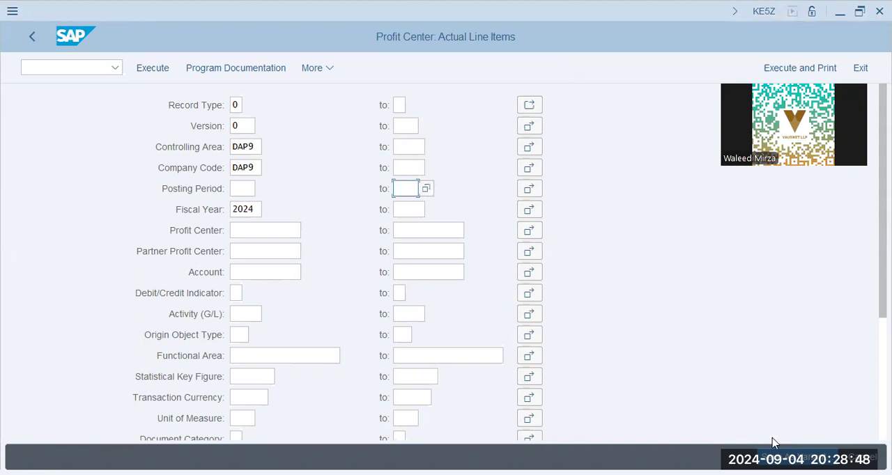
pyautogui.click(160, 69)
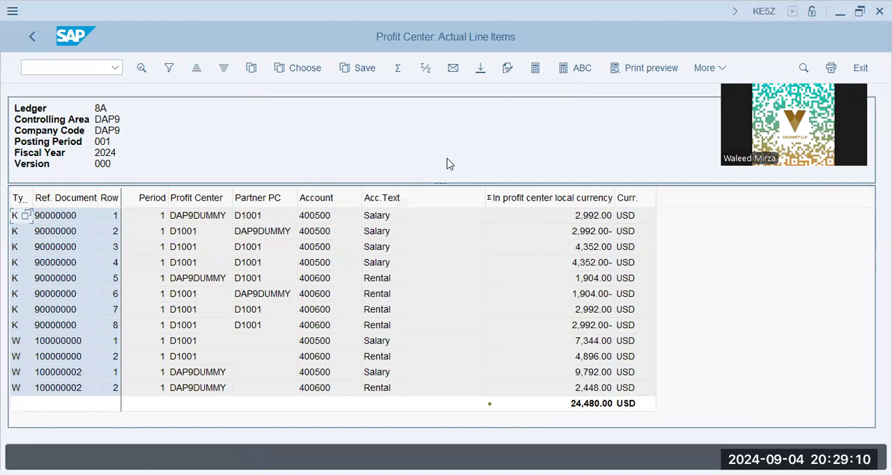
# Step: Choose the layout 1SAP, Standard Display with Reference Doc. No., for the line item report
pyautogui.click(291, 67)
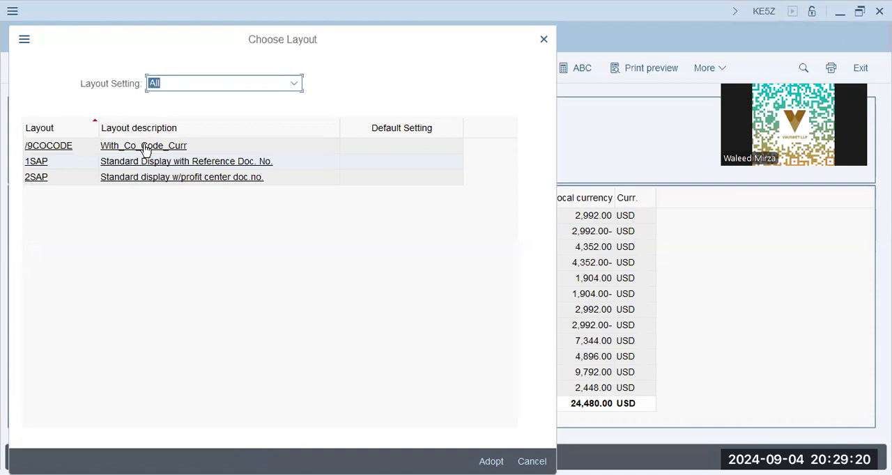
pyautogui.click(209, 162)
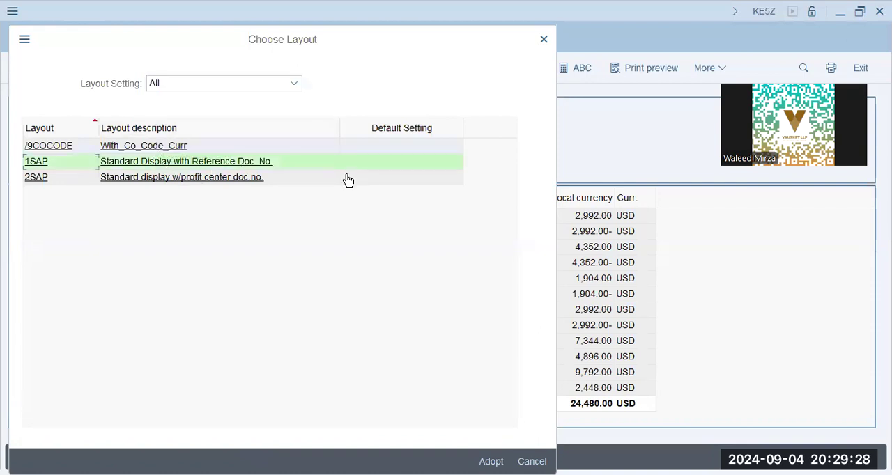
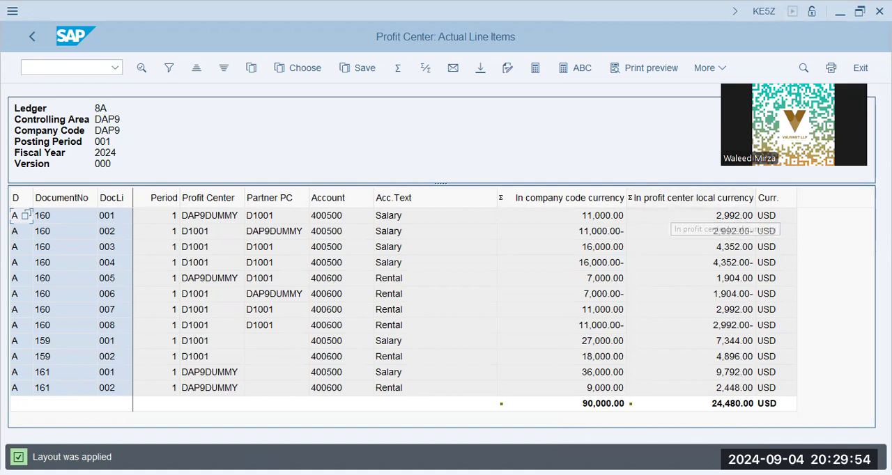
# Step: Switch to Notepad and add a dashed separator followed by the line "CO. Area - USD" to the notes
pyautogui.hotkey('alt', 'Tab')
pyautogui.write('-------------------------')
pyautogui.press('Return')
pyautogui.write('CO')
pyautogui.press('BackSpace')
pyautogui.write('O. Area - USD')
pyautogui.press('Return')
# Step: Add the line "Profit.Ctr - Curr -" under the CO. Area note and return to the SAP line item report
pyautogui.write('Profit .Ctr- - Curr.')
pyautogui.press('BackSpace')
pyautogui.write('-GBP')
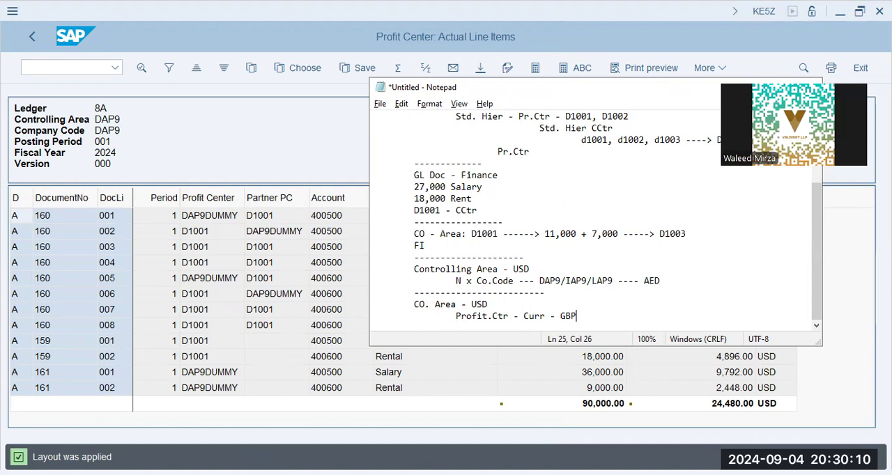
pyautogui.press('BackSpace')
pyautogui.press('BackSpace')
pyautogui.press('BackSpace')
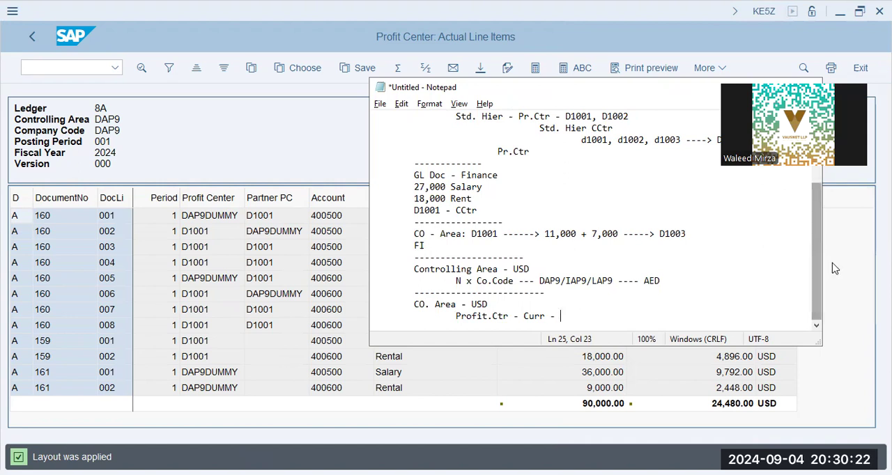
pyautogui.moveTo(562, 318); pyautogui.dragTo(418, 308)
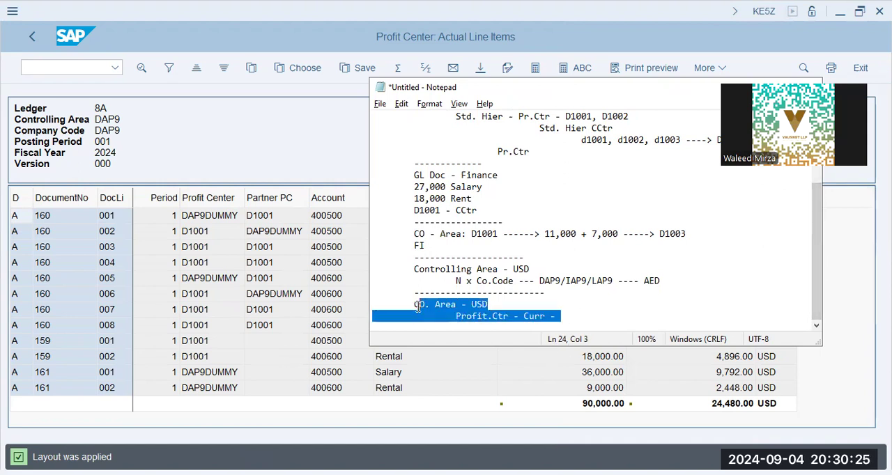
pyautogui.click(859, 277)
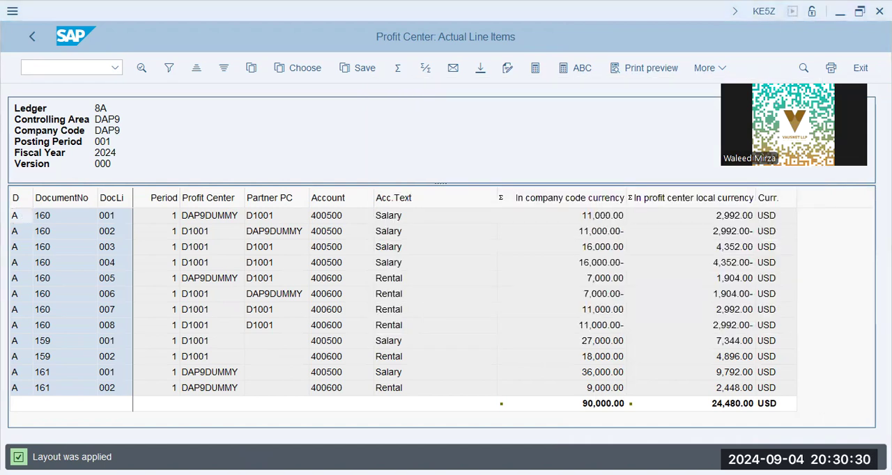
# Step: Open transaction KB11N to enter manual repostings of primary costs
pyautogui.click(90, 69)
pyautogui.write('/nk')
pyautogui.press('BackSpace')
pyautogui.write('kb11n')
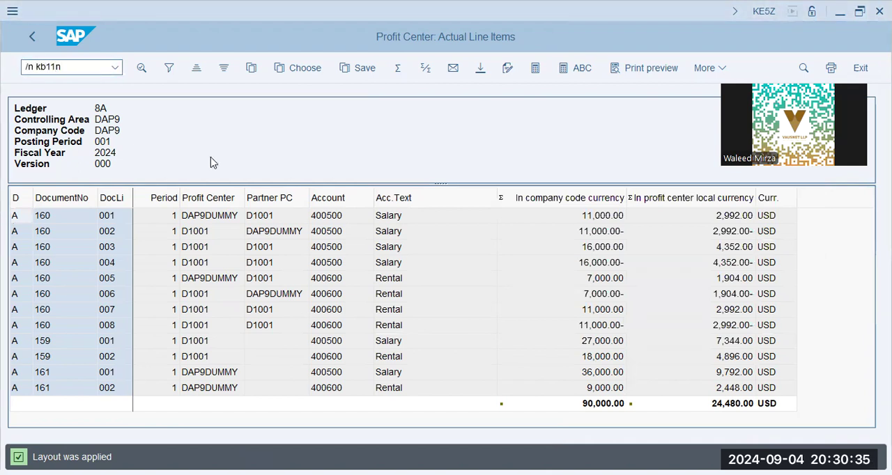
pyautogui.press('Return')
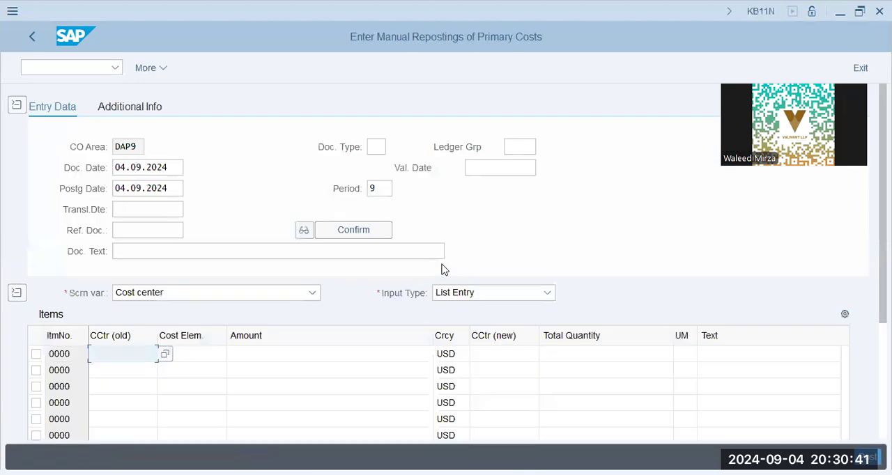
pyautogui.click(149, 210)
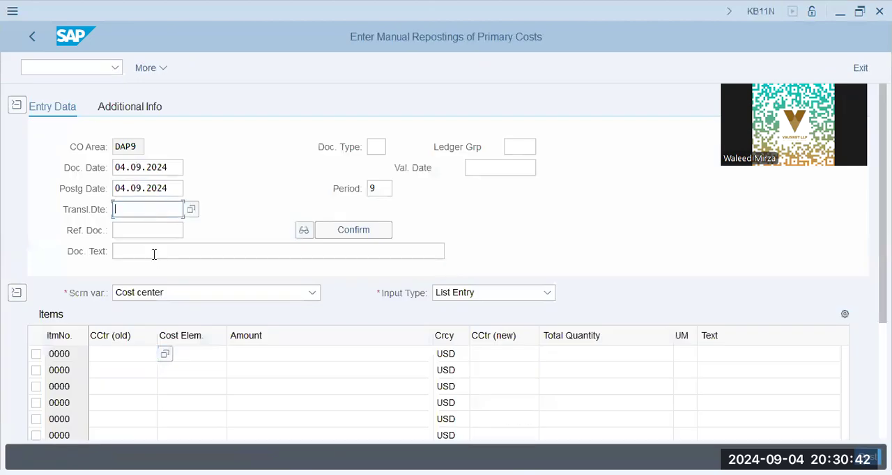
pyautogui.click(209, 252)
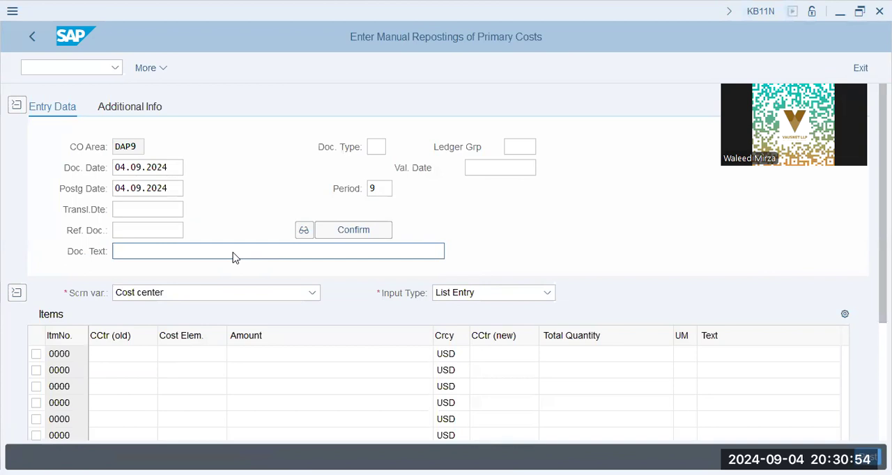
pyautogui.click(146, 354)
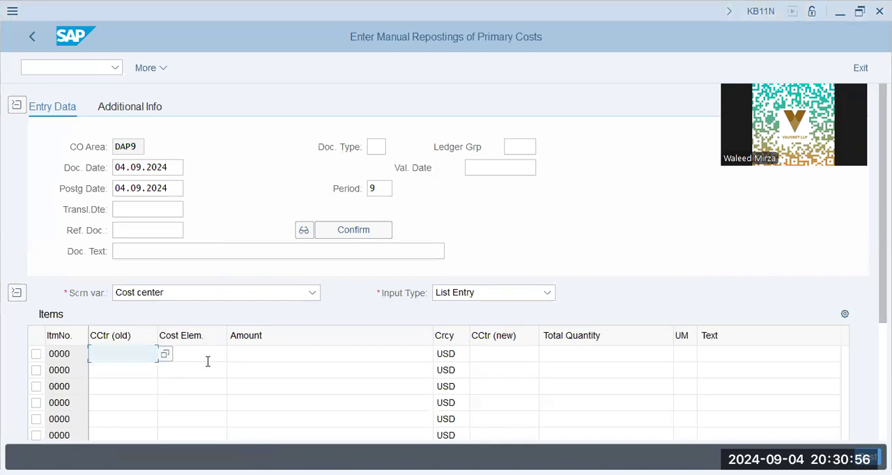
pyautogui.hotkey('ctrl', 'v')
pyautogui.scroll(-2, 218, 350)
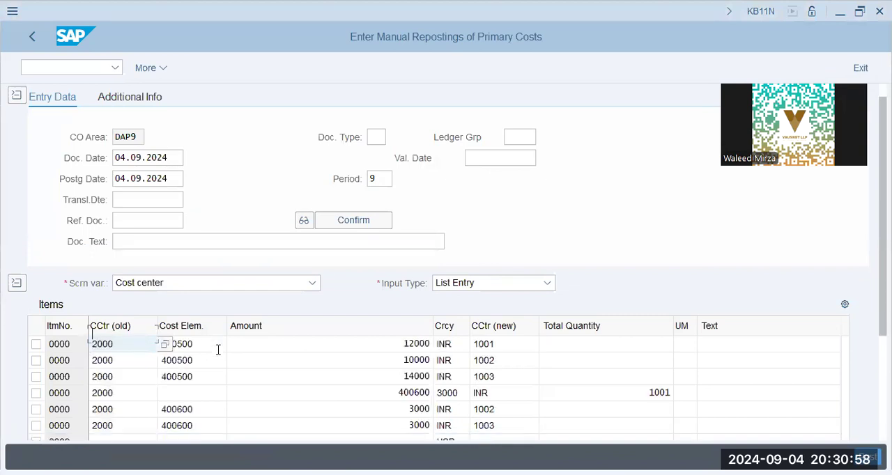
pyautogui.scroll(-2, 219, 351)
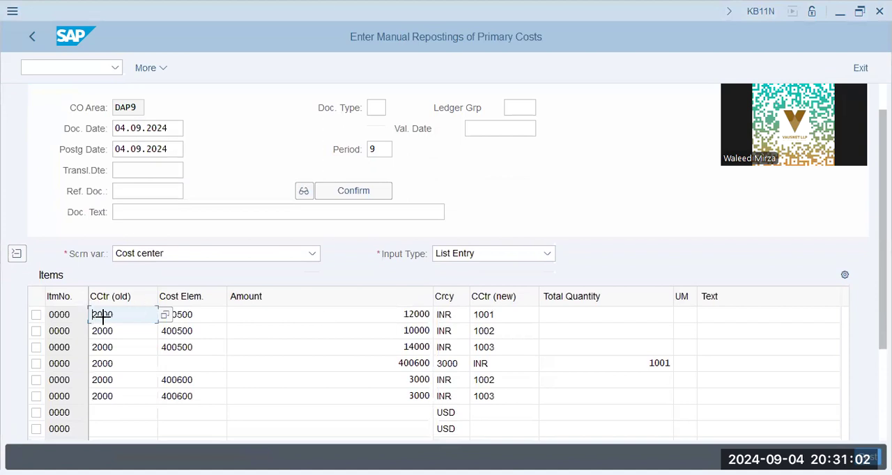
pyautogui.hotkey('ctrl', 'y')
pyautogui.moveTo(104, 315); pyautogui.dragTo(715, 421)
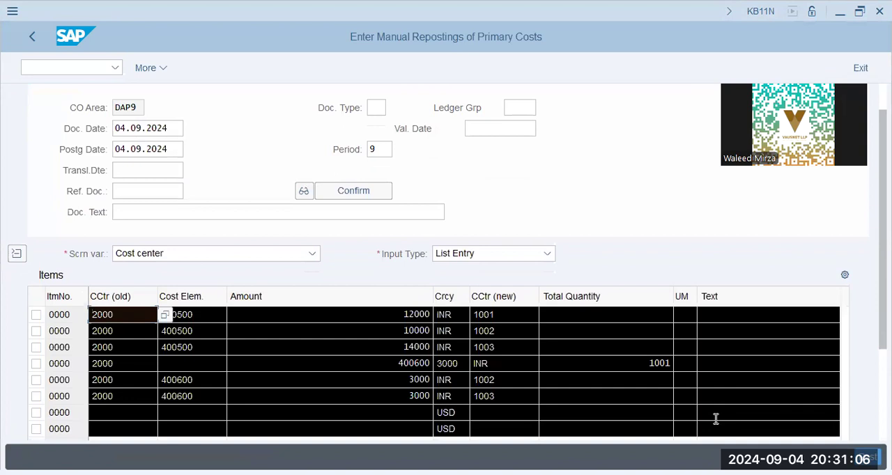
pyautogui.hotkey('ctrl', 'x')
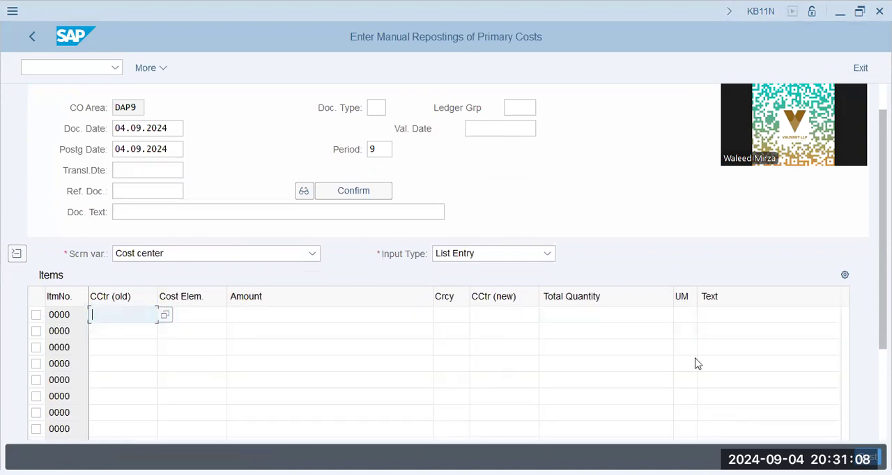
pyautogui.hotkey('alt', 'Tab')
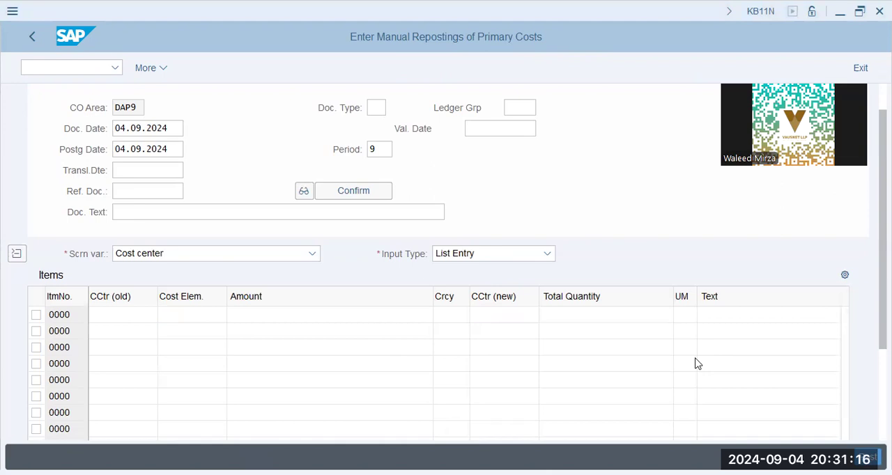
pyautogui.click(122, 315)
pyautogui.hotkey('ctrl', 'v')
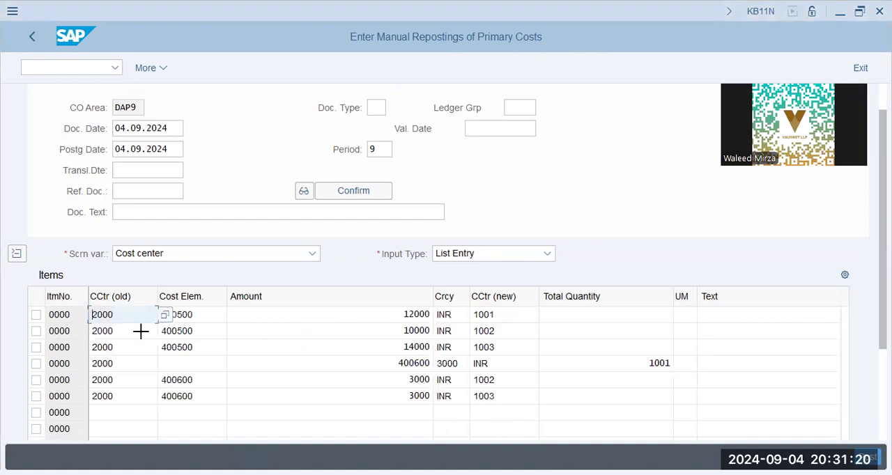
pyautogui.moveTo(721, 414); pyautogui.dragTo(722, 414)
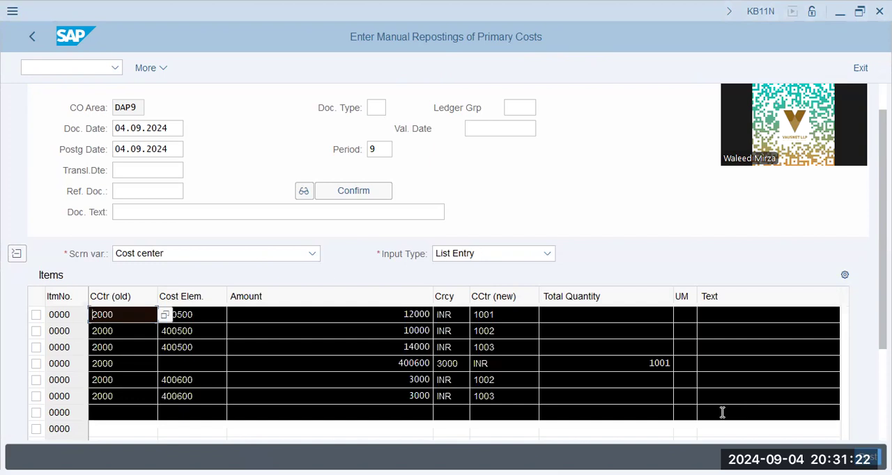
pyautogui.press('Delete')
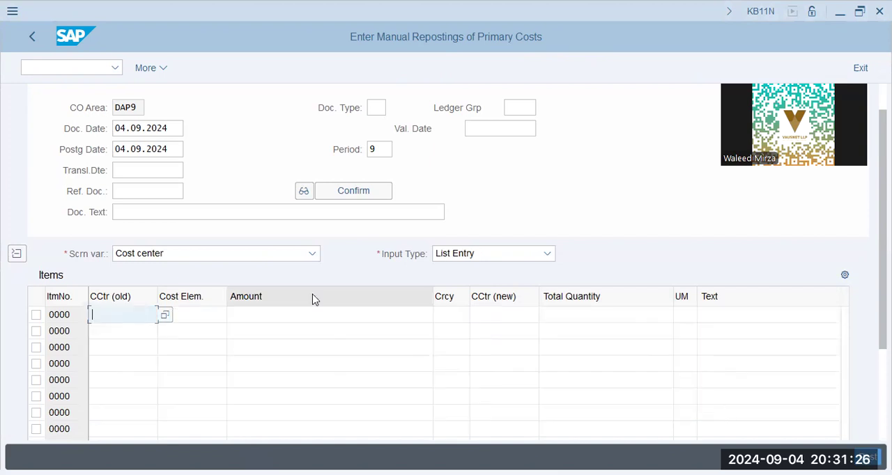
# Step: Enter the first reposting item from cost center 2000, cost element 400500, amount 12000 AED, to new cost center D1001
pyautogui.hotkey('alt', 'Tab')
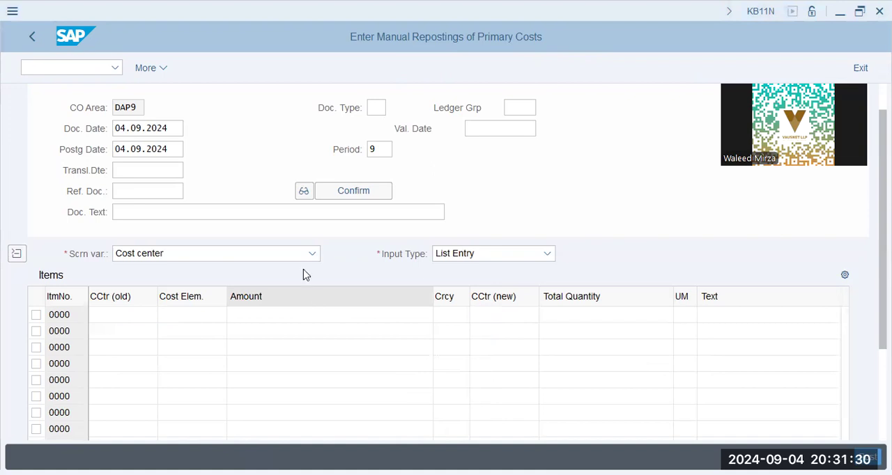
pyautogui.hotkey('alt', 'Tab')
pyautogui.write('20')
pyautogui.press('Tab')
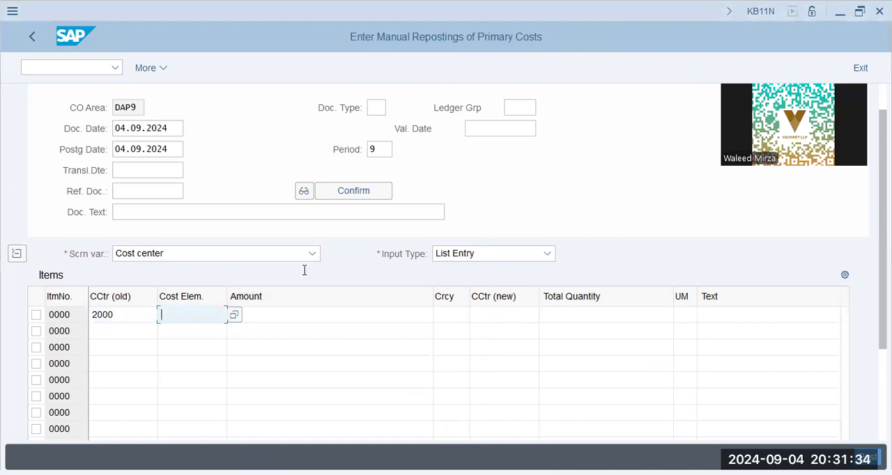
pyautogui.write('400500')
pyautogui.press('Tab')
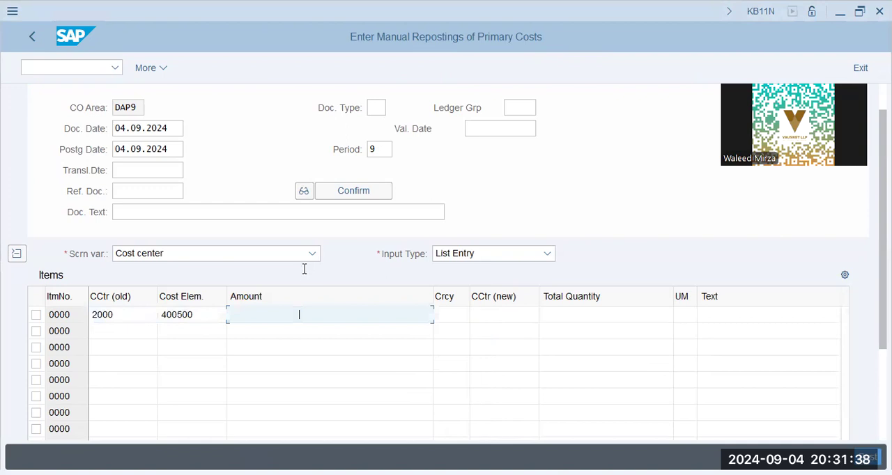
pyautogui.write('12000')
pyautogui.press('Tab')
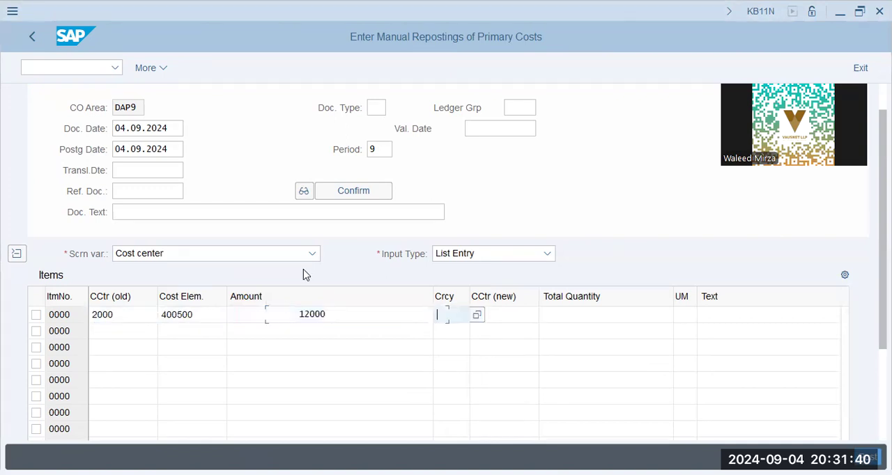
pyautogui.write('aed')
pyautogui.press('Tab')
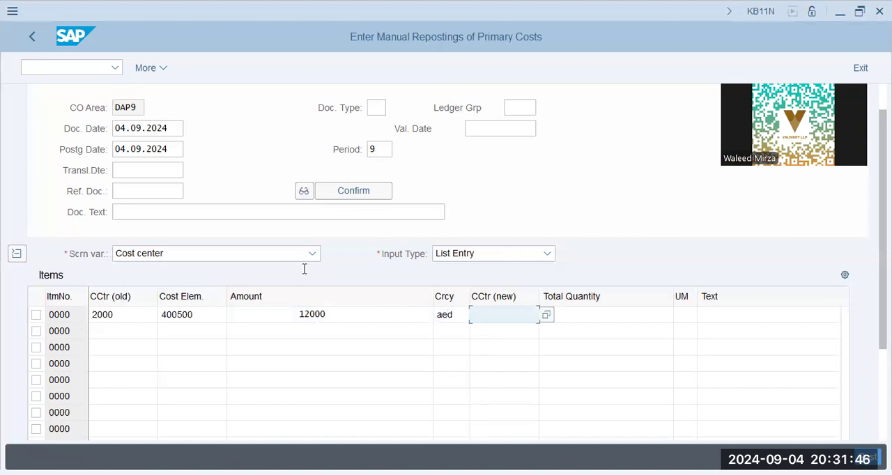
pyautogui.write('d1001')
pyautogui.press('Tab')
# Step: Start the second reposting item with old cost center 2000 and cost element 400500
pyautogui.hotkey('shift', 'Tab')
pyautogui.hotkey('shift', 'Tab')
pyautogui.hotkey('shift', 'Tab')
pyautogui.hotkey('shift', 'Tab')
pyautogui.hotkey('shift', 'Tab')
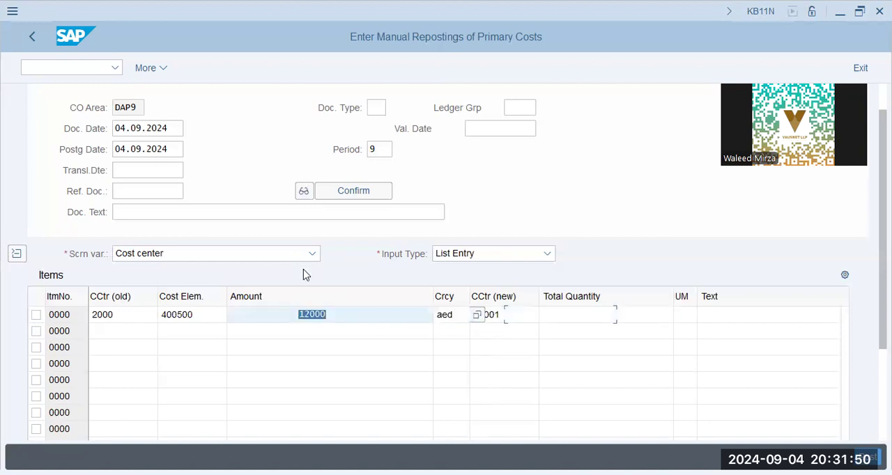
pyautogui.press('Down')
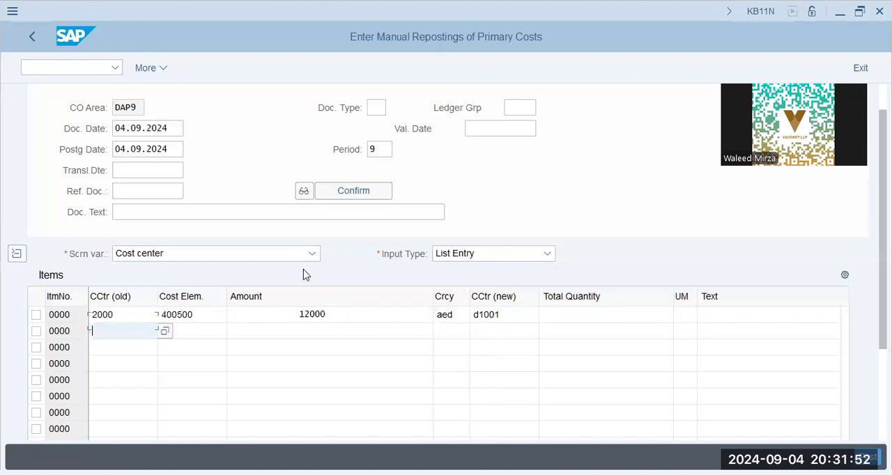
pyautogui.write('2000')
pyautogui.press('Tab')
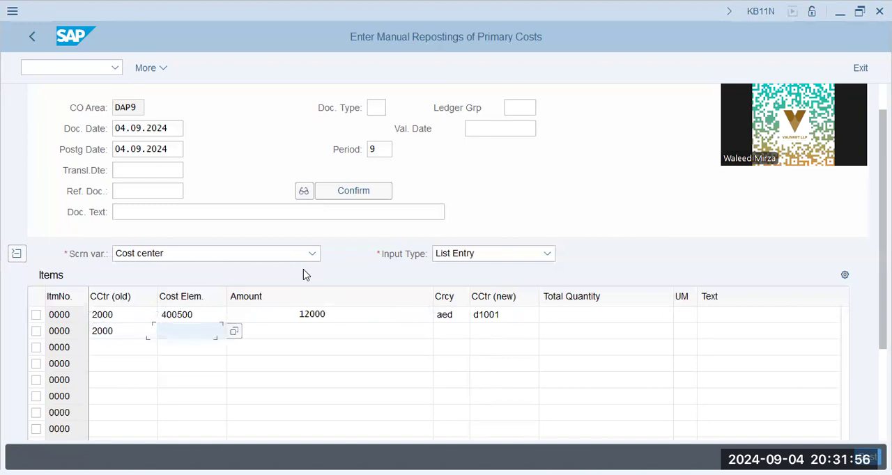
pyautogui.hotkey('alt', 'Tab')
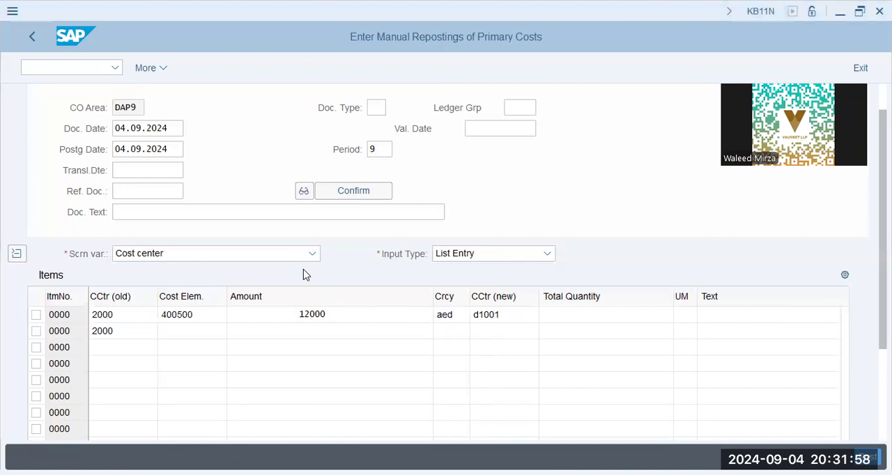
pyautogui.hotkey('alt', 'Tab')
pyautogui.write('40060')
pyautogui.press('BackSpace')
pyautogui.write('500')
pyautogui.press('Tab')
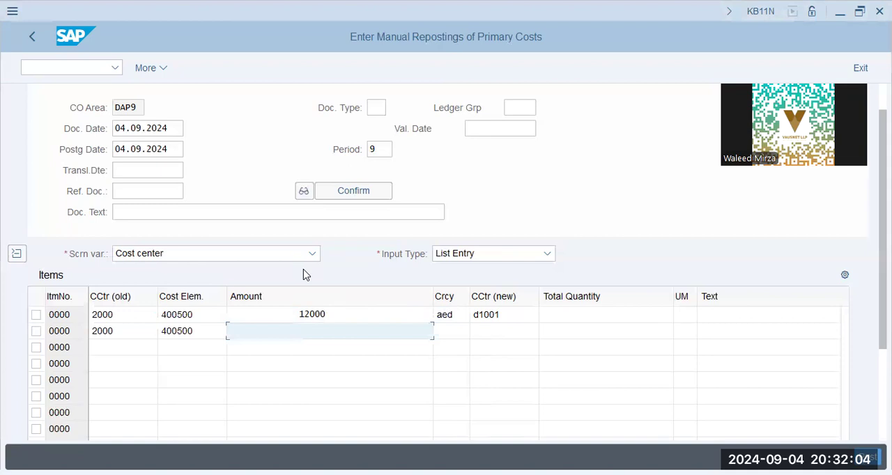
# Step: Complete the second reposting item with an amount of 10000 AED and new cost center D1002
pyautogui.write('1000')
pyautogui.press('Tab')
pyautogui.hotkey('shift', 'Tab')
pyautogui.click(327, 335)
pyautogui.press('BackSpace')
pyautogui.press('Insert')
pyautogui.write('00')
pyautogui.press('Tab')
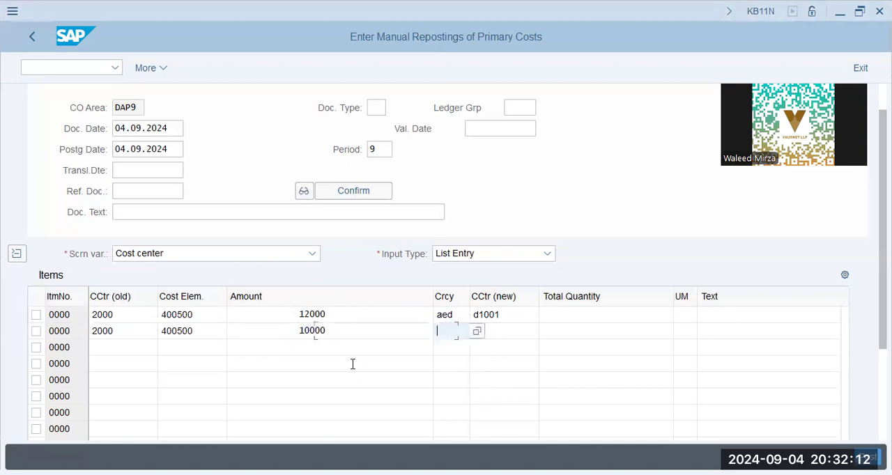
pyautogui.write('aed')
pyautogui.press('Tab')
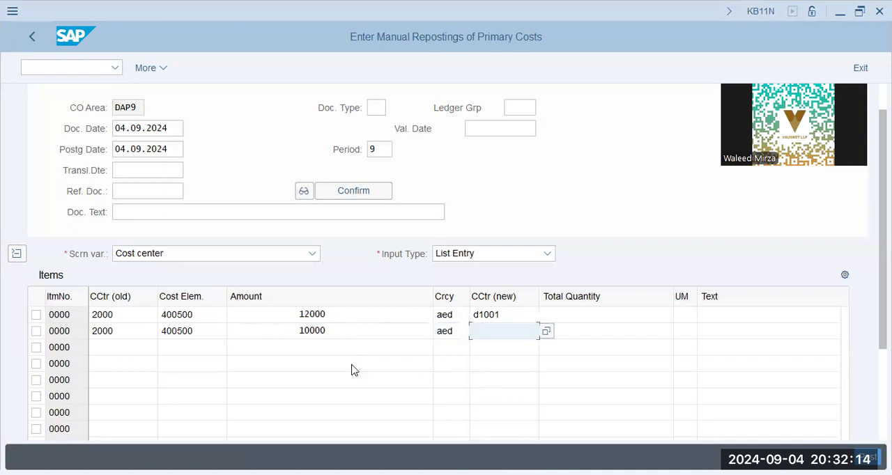
pyautogui.hotkey('alt', 'Tab')
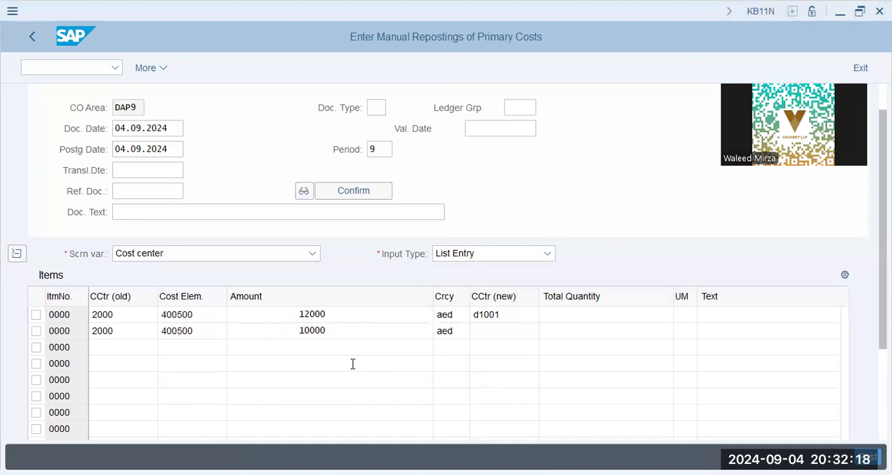
pyautogui.hotkey('alt', 'Tab')
pyautogui.write('d1002')
pyautogui.press('Tab')
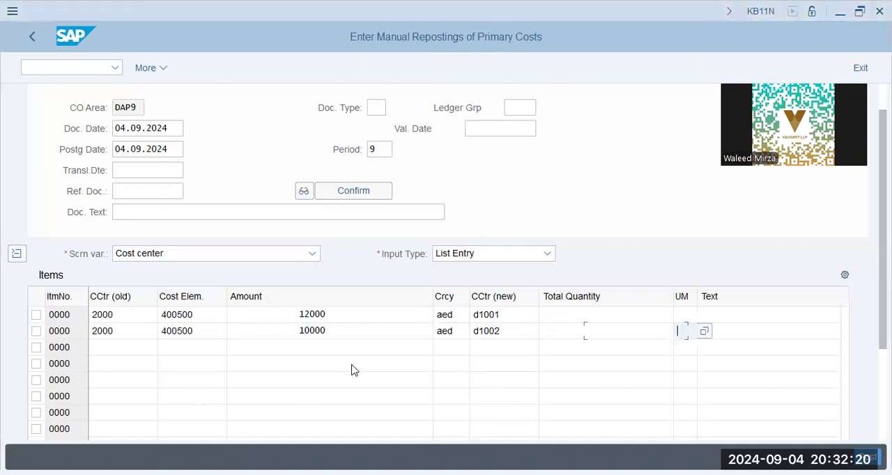
# Step: Start the third reposting item with old cost center 2000 and cost element 400500
pyautogui.click(129, 348)
pyautogui.write('20')
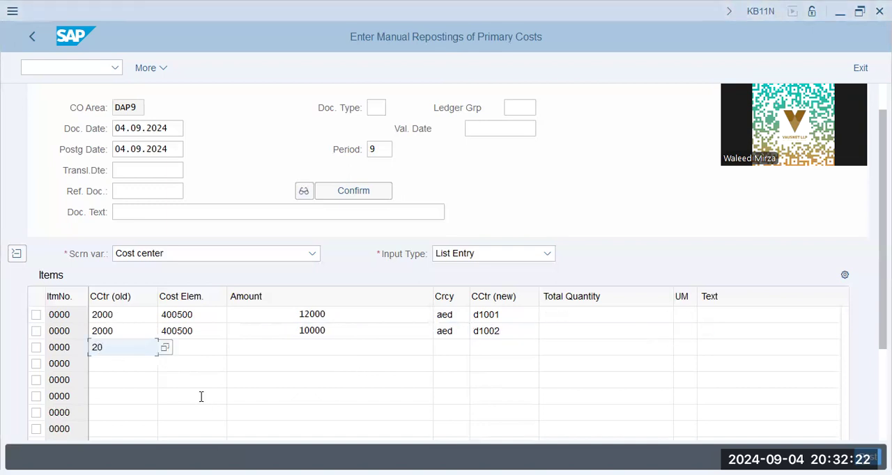
pyautogui.write('00')
pyautogui.press('Tab')
pyautogui.write('400')
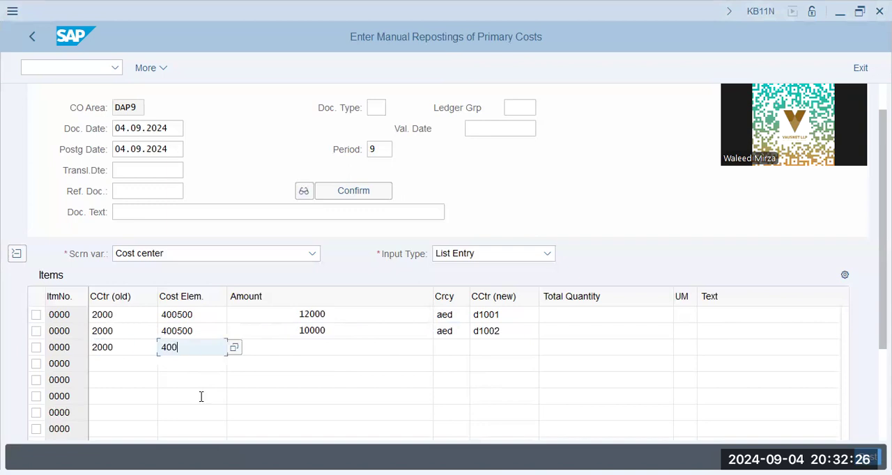
pyautogui.hotkey('alt', 'Tab')
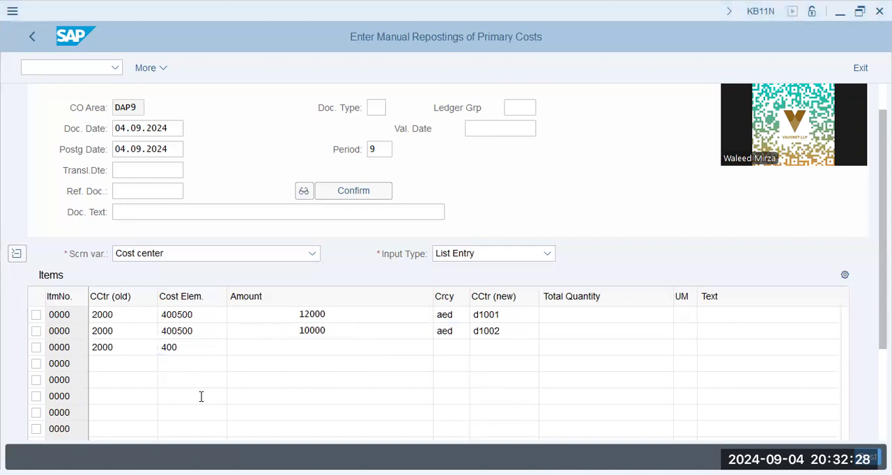
pyautogui.hotkey('alt', 'Tab')
pyautogui.write('400')
pyautogui.press('Tab')
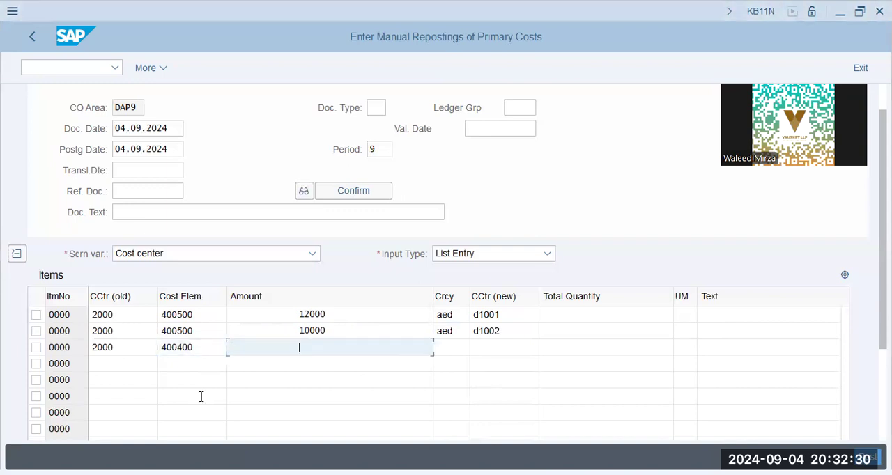
pyautogui.hotkey('shift', 'Tab')
pyautogui.press('Left')
pyautogui.press('Left')
pyautogui.press('Left')
pyautogui.hotkey('shift', 'Right')
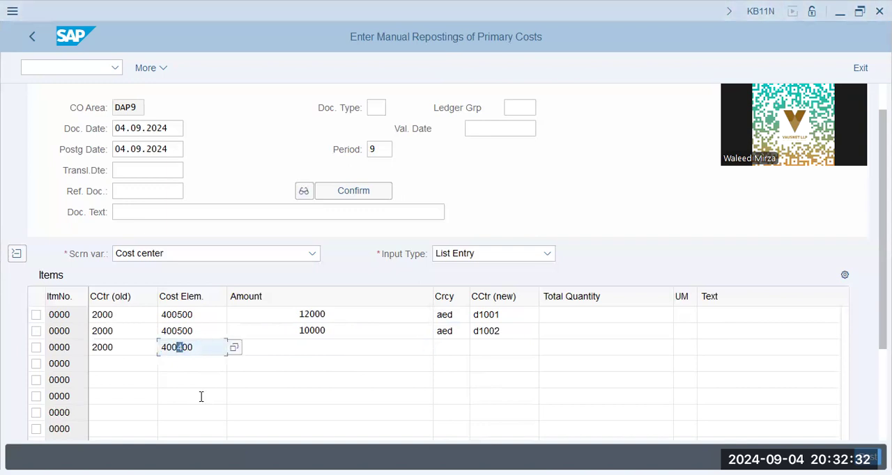
pyautogui.write('5')
pyautogui.press('Tab')
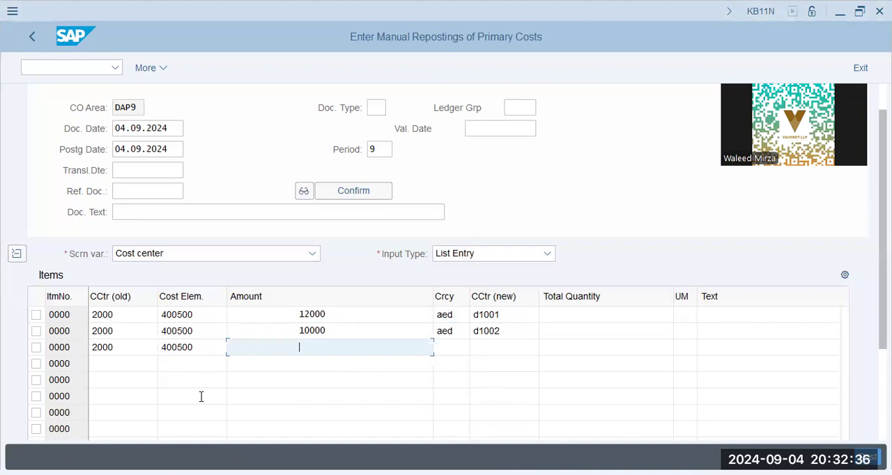
# Step: Complete the third reposting item with an amount of 14000 AED and new cost center D1003
pyautogui.write('14000')
pyautogui.press('Tab')
pyautogui.write('aed')
pyautogui.press('Tab')
pyautogui.write('d1003')
pyautogui.press('Tab')
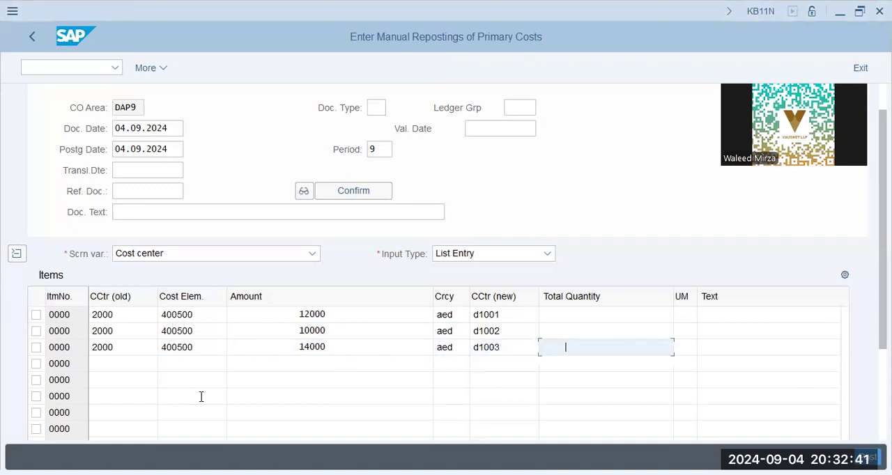
pyautogui.click(126, 313)
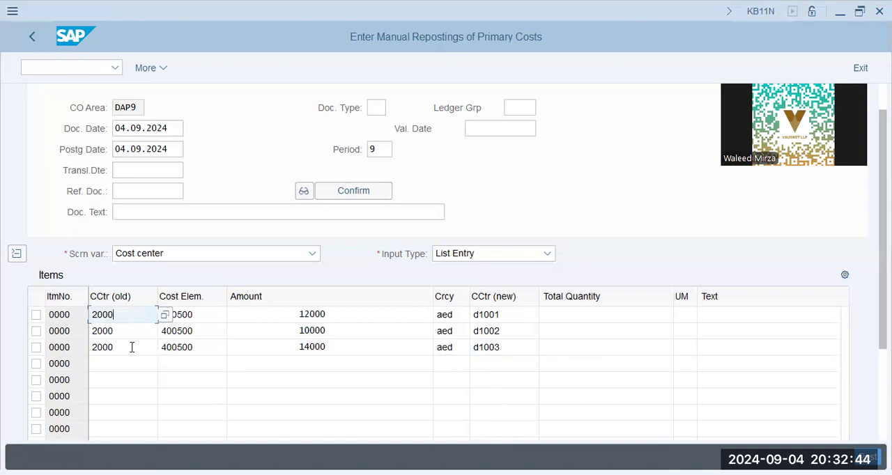
pyautogui.click(507, 319)
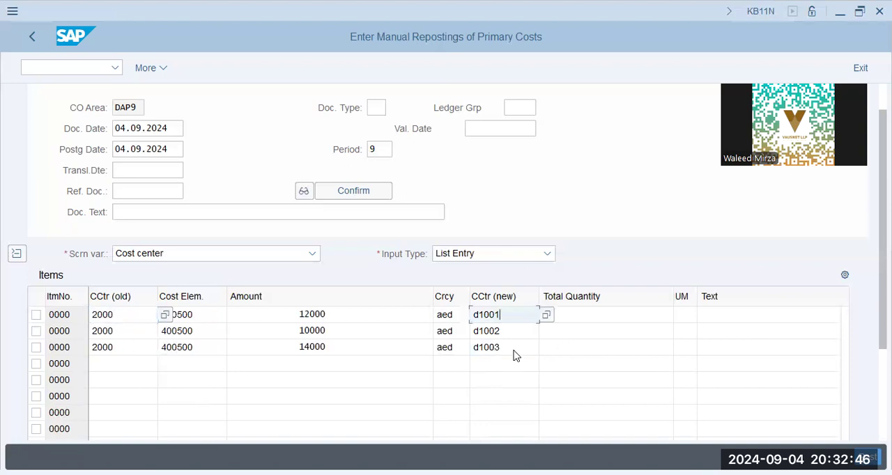
pyautogui.press('Down')
pyautogui.press('Down')
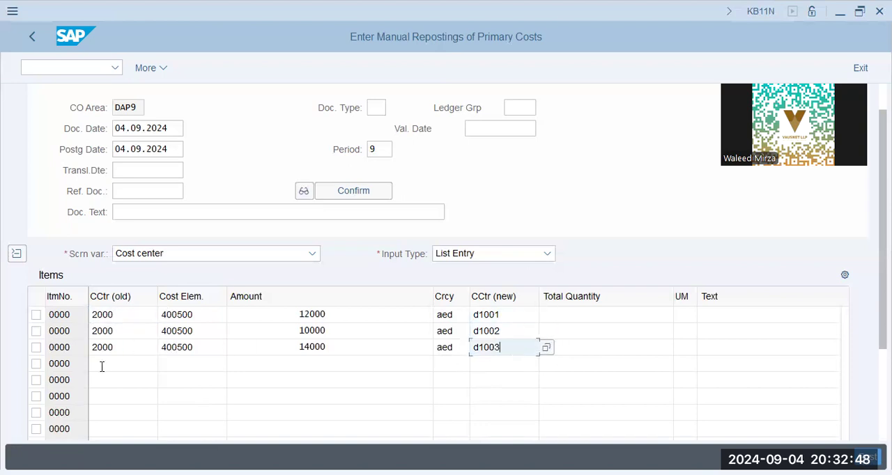
pyautogui.click(104, 366)
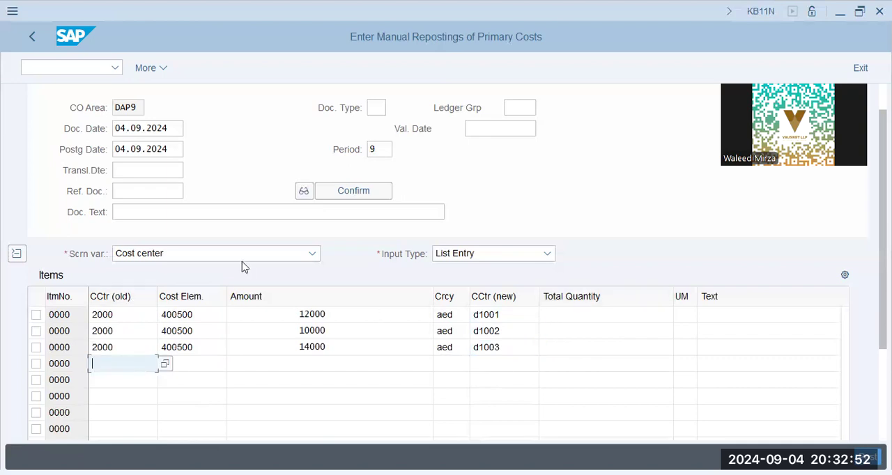
pyautogui.click(504, 236)
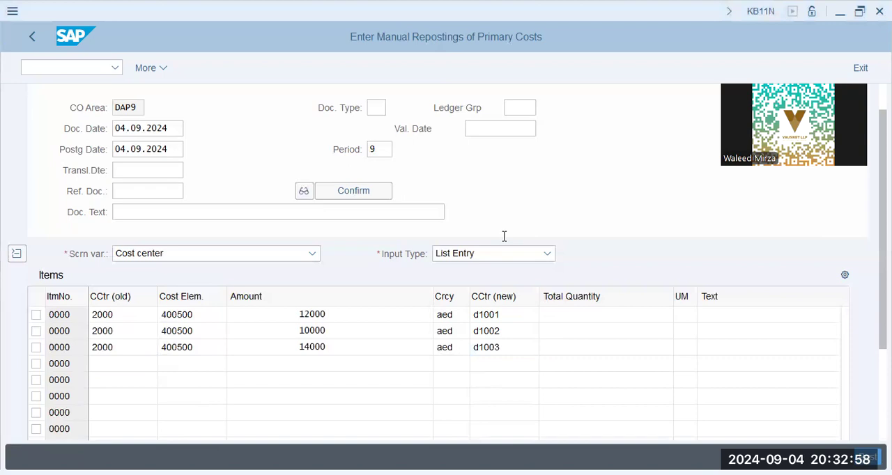
# Step: Start the fourth reposting item with old cost center 2000 and cost element 400600
pyautogui.click(202, 368)
pyautogui.write('2000')
pyautogui.press('Tab')
pyautogui.write('400600')
pyautogui.press('Tab')
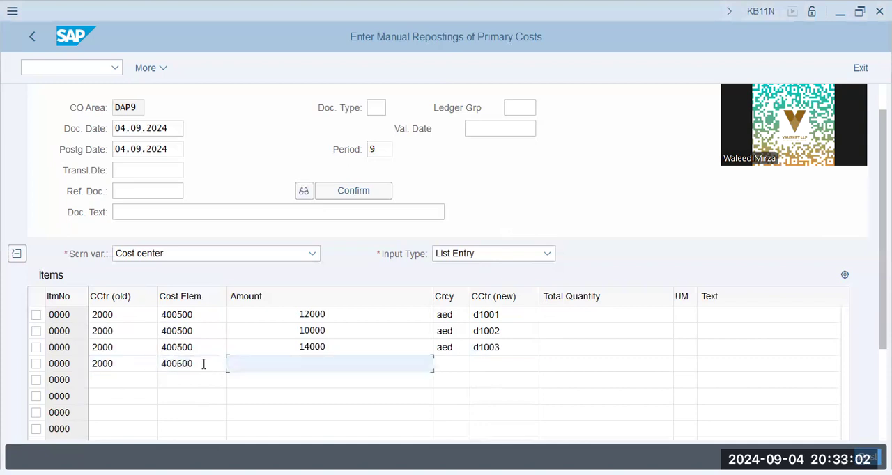
# Step: Complete the fourth reposting item with an amount of 3000 AED and new cost center D1001
pyautogui.write('3000')
pyautogui.press('Tab')
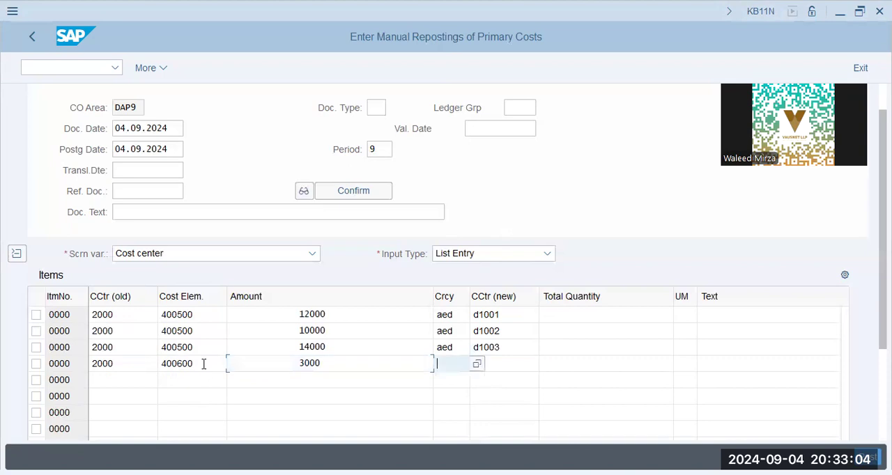
pyautogui.write('aed')
pyautogui.press('Tab')
pyautogui.write('d1001')
pyautogui.press('Tab')
pyautogui.hotkey('shift', 'Tab')
pyautogui.hotkey('shift', 'Tab')
# Step: Start the fifth reposting item with old cost center 2000 and cost element 400600
pyautogui.click(150, 364)
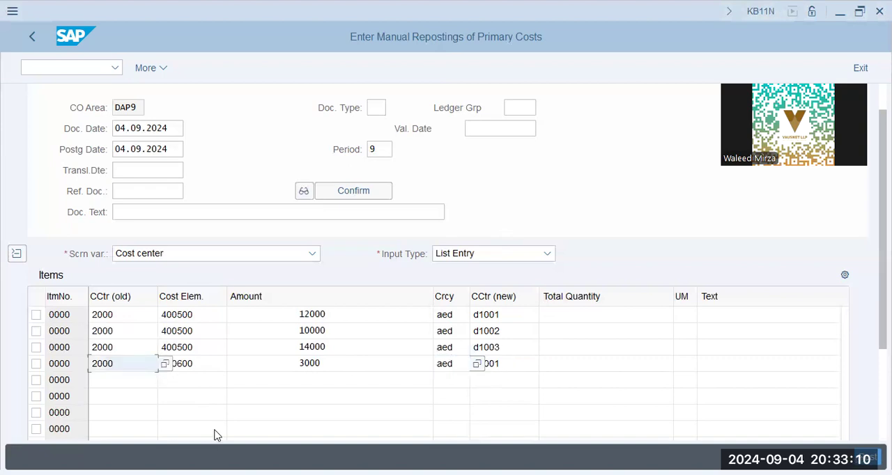
pyautogui.press('Down')
pyautogui.write('200')
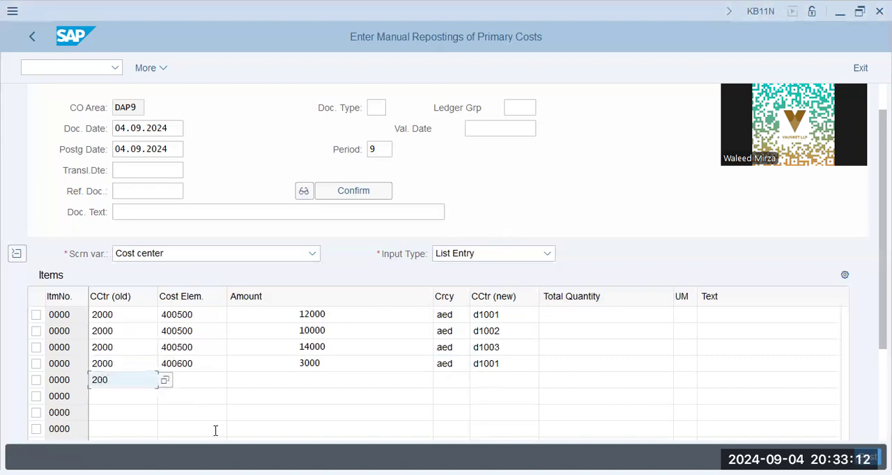
pyautogui.write('0')
pyautogui.press('Tab')
pyautogui.write('400600')
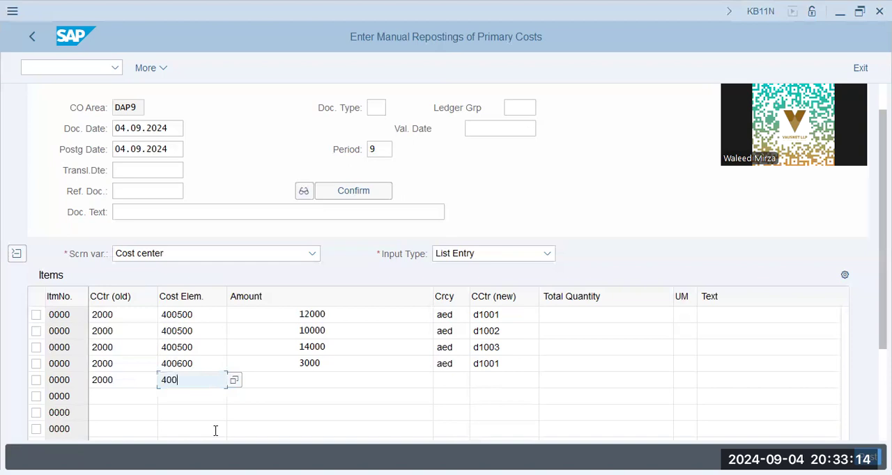
# Step: Complete the fifth reposting item with an amount of 3000 AED and new cost center D1002
pyautogui.press('Tab')
pyautogui.write('3000')
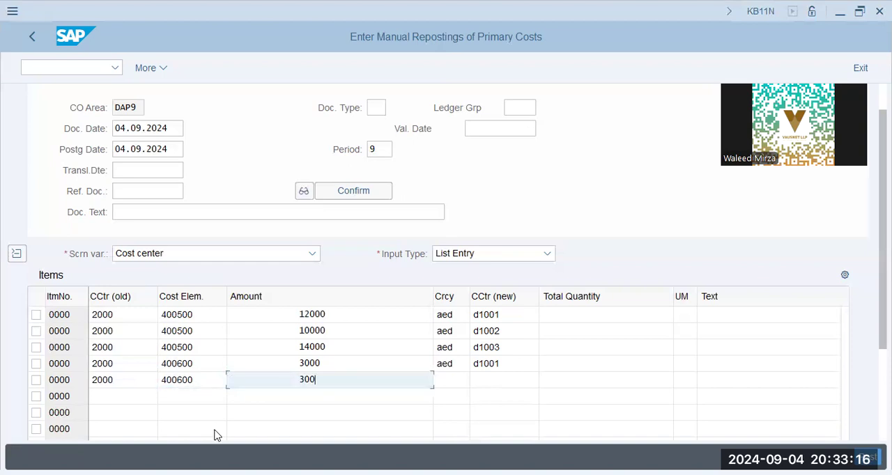
pyautogui.press('Tab')
pyautogui.write('aed')
pyautogui.press('Tab')
pyautogui.write('d1002')
pyautogui.press('Tab')
# Step: Start the sixth reposting item with old cost center 2000 and cost element 400600
pyautogui.hotkey('shift', 'Tab')
pyautogui.hotkey('shift', 'Tab')
pyautogui.hotkey('shift', 'Tab')
pyautogui.hotkey('shift', 'Tab')
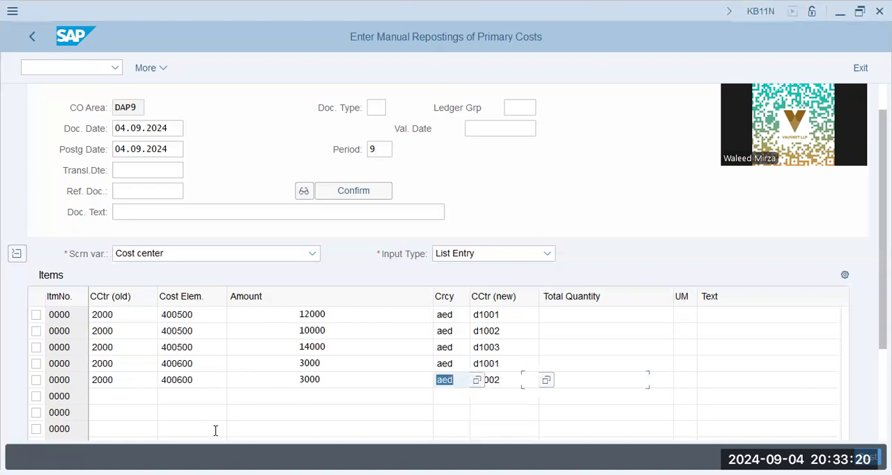
pyautogui.hotkey('shift', 'Tab')
pyautogui.press('Down')
pyautogui.write('2000')
pyautogui.press('Tab')
pyautogui.write('400600')
pyautogui.press('Tab')
# Step: Complete the sixth reposting item with 3000 AED and new cost center D1003, and validate the entries
pyautogui.press('Tab')
pyautogui.hotkey('shift', 'Tab')
pyautogui.write('3000')
pyautogui.press('Tab')
pyautogui.write('aed')
pyautogui.press('Tab')
pyautogui.write('d1003')
pyautogui.press('Return')
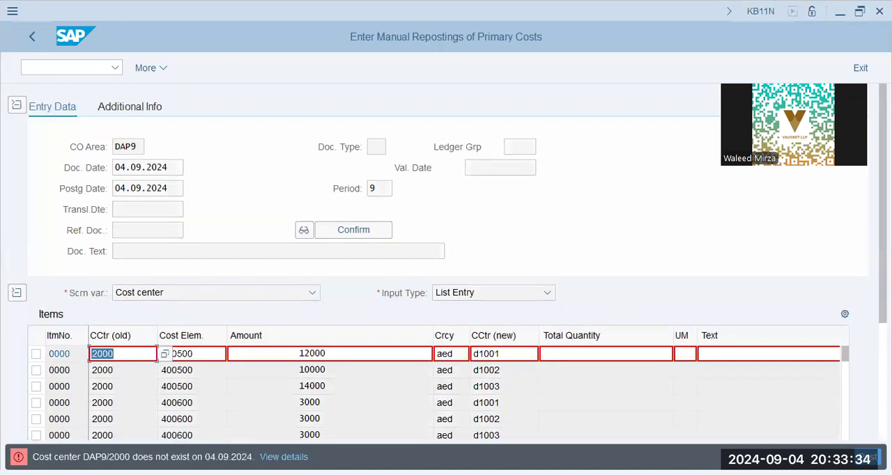
# Step: Correct the old cost center to D2000 in the three items with cost element 400500
pyautogui.hotkey('alt', 'Tab')
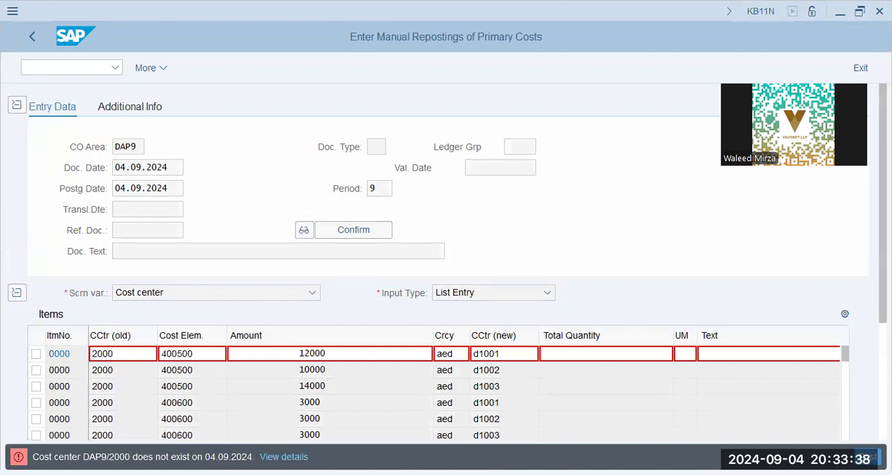
pyautogui.click(92, 354)
pyautogui.write('d')
pyautogui.press('Return')
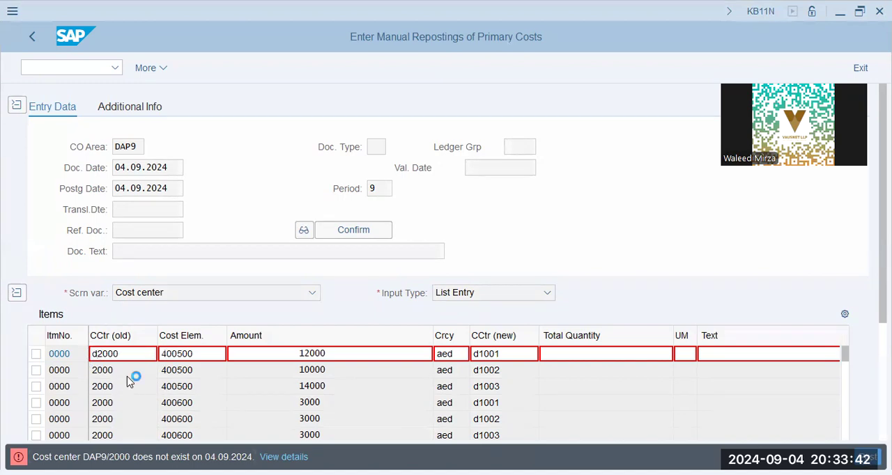
pyautogui.press('Home')
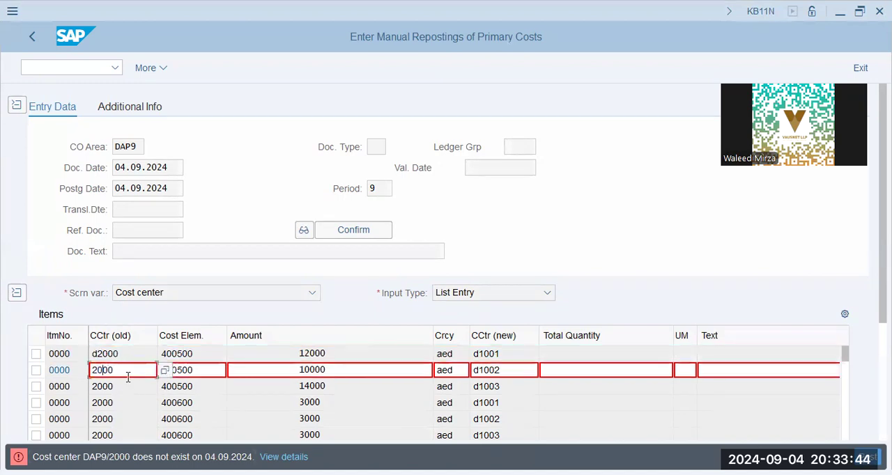
pyautogui.write('d')
pyautogui.press('Return')
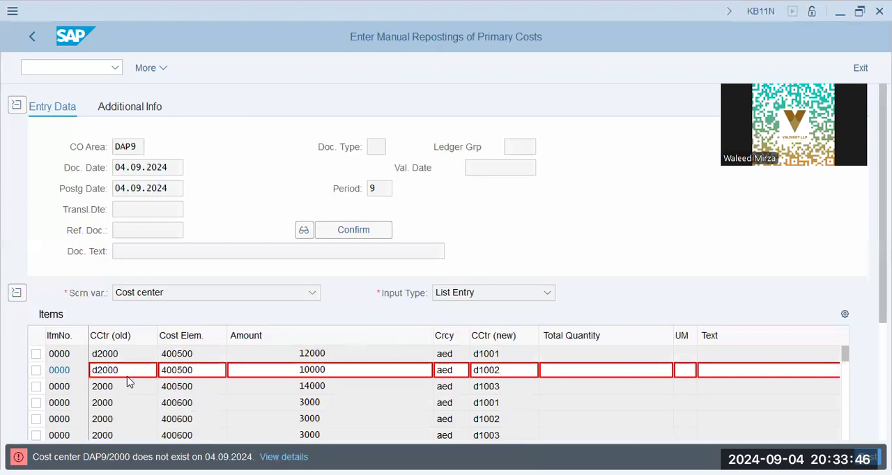
pyautogui.press('Left')
pyautogui.press('Left')
pyautogui.write('d')
pyautogui.press('Return')
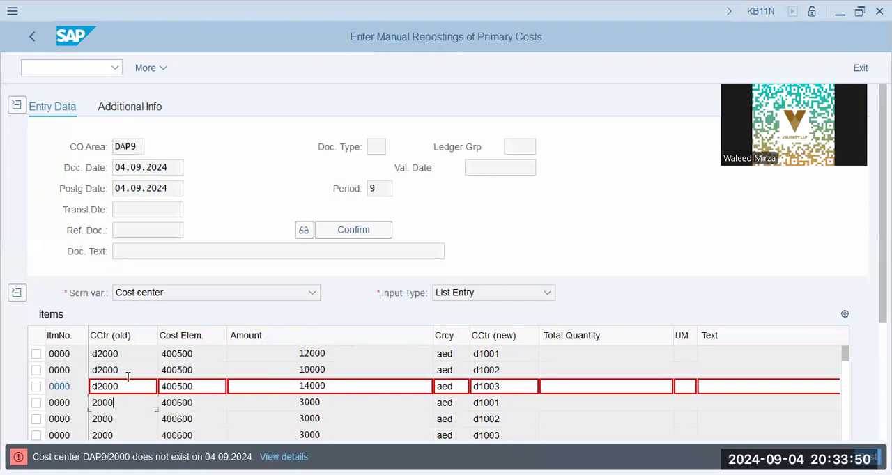
# Step: Correct the old cost center to D2000 in the three items with cost element 400600
pyautogui.write('d')
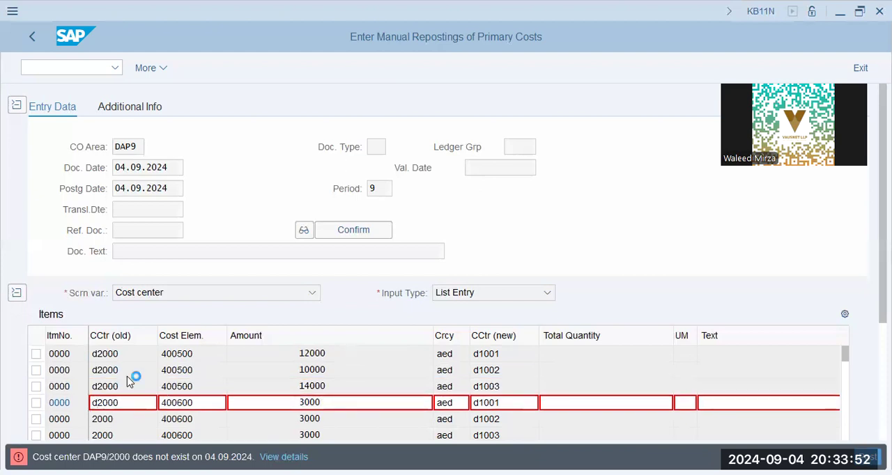
pyautogui.press('Return')
pyautogui.press('Home')
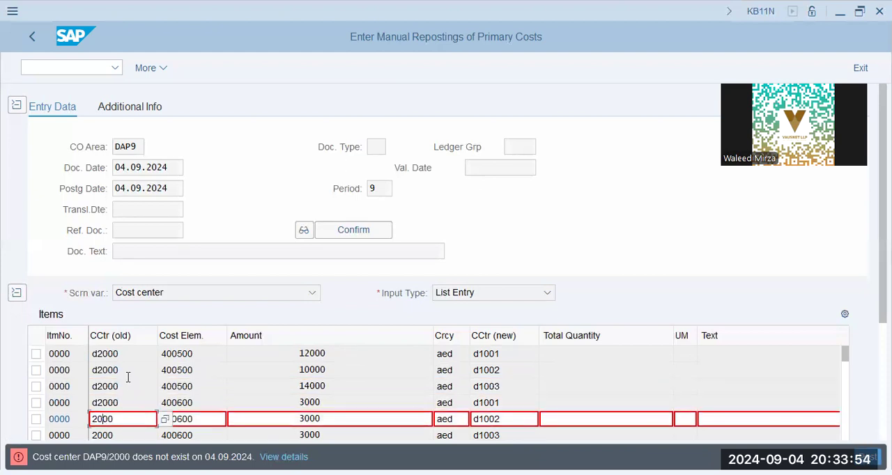
pyautogui.write('d')
pyautogui.press('Return')
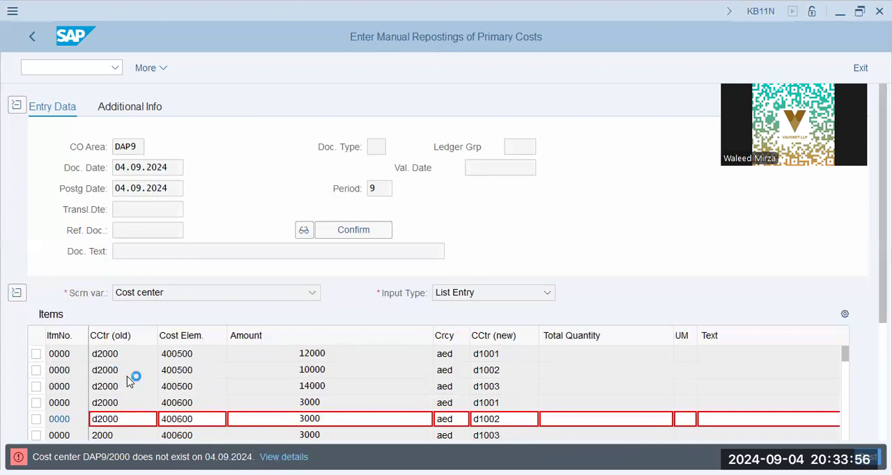
pyautogui.press('Home')
pyautogui.write('d')
pyautogui.press('Return')
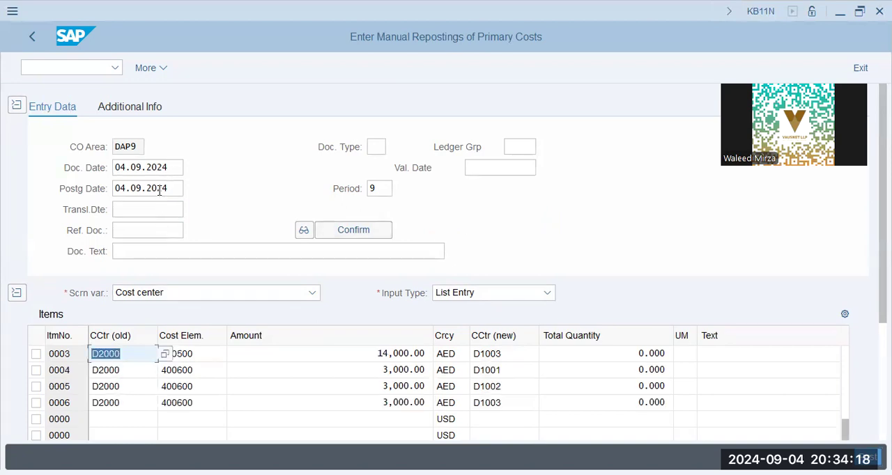
# Step: Set the document and posting dates to 01.01.2024 and the period to 01, and post the reposting document
pyautogui.moveTo(175, 169); pyautogui.dragTo(113, 167)
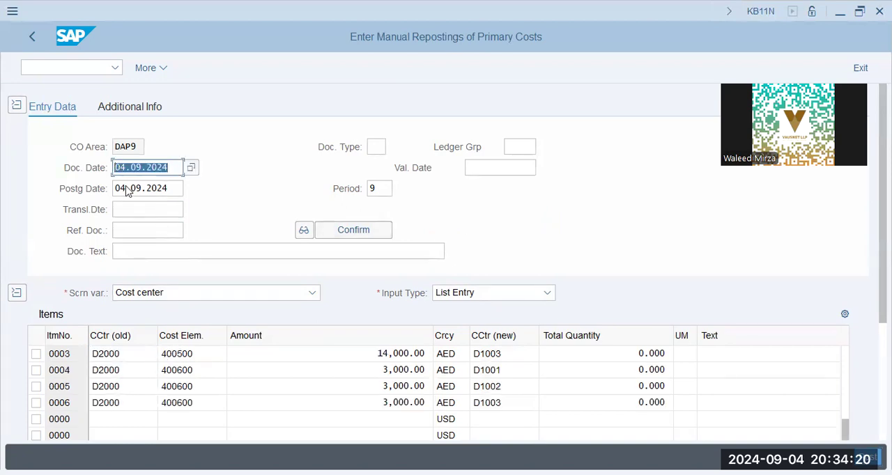
pyautogui.write('01.01.2024')
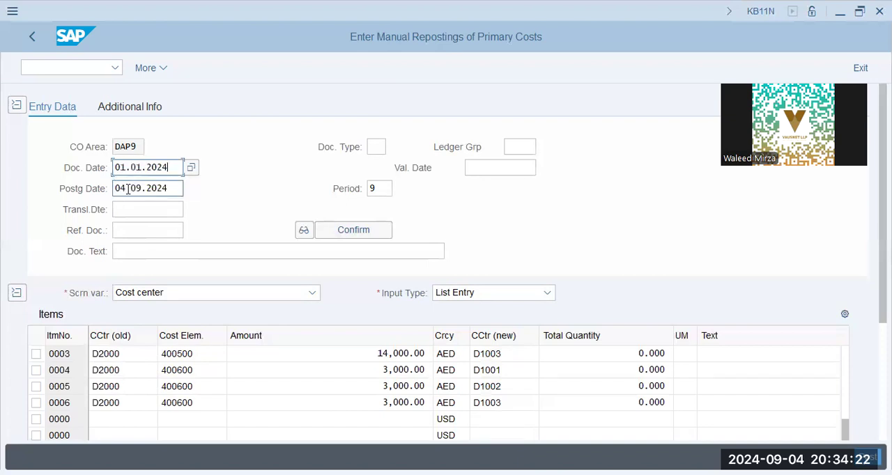
pyautogui.press('Tab')
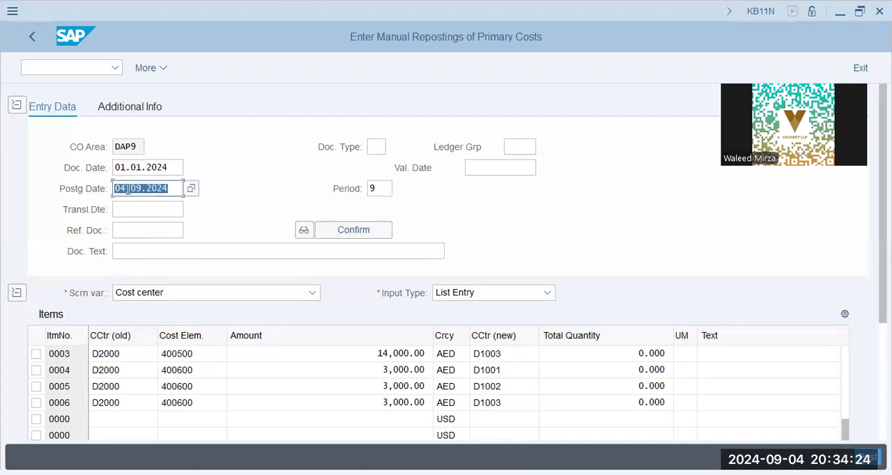
pyautogui.write('01.01.2024')
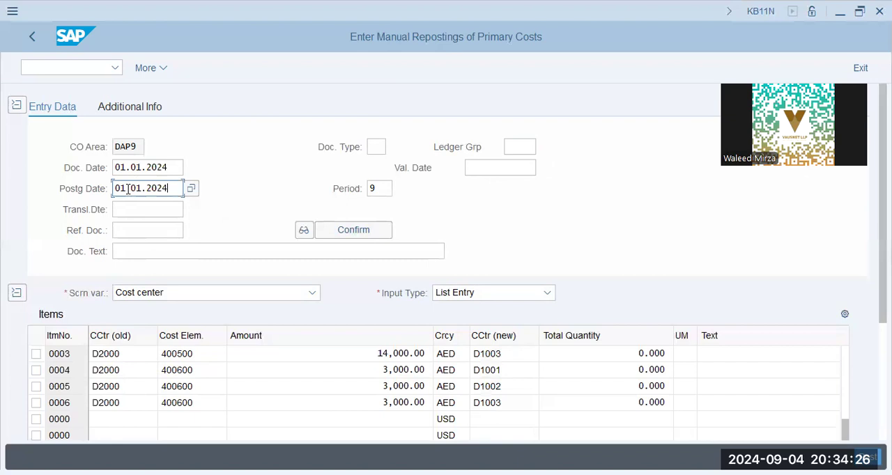
pyautogui.press('Tab')
pyautogui.write('01')
pyautogui.press('Return')
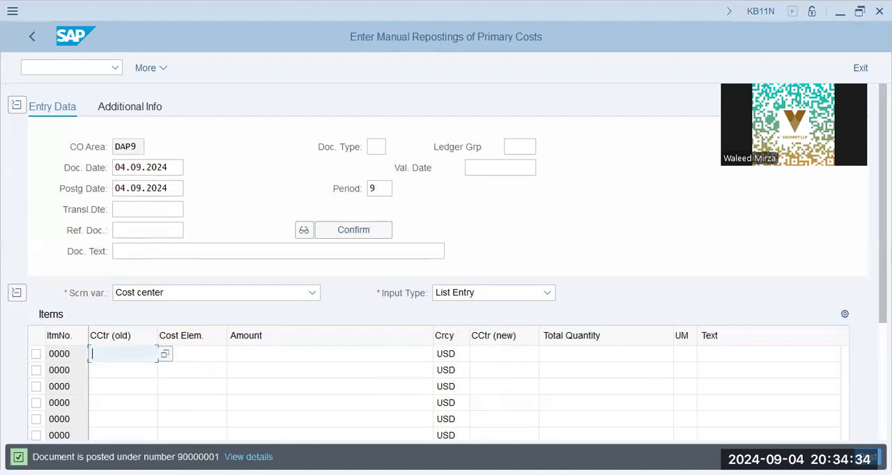
pyautogui.doubleClick(199, 457)
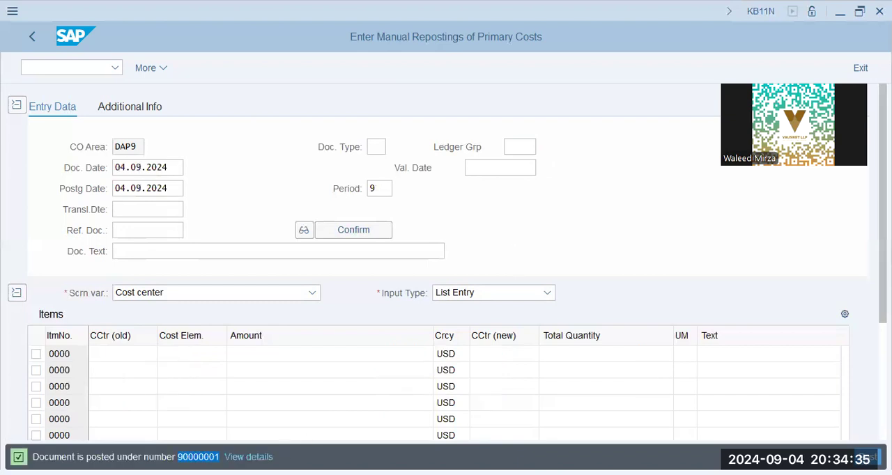
# Step: Display the posted reposting document and review its dates, cost elements, amounts and new cost centers
pyautogui.click(160, 68)
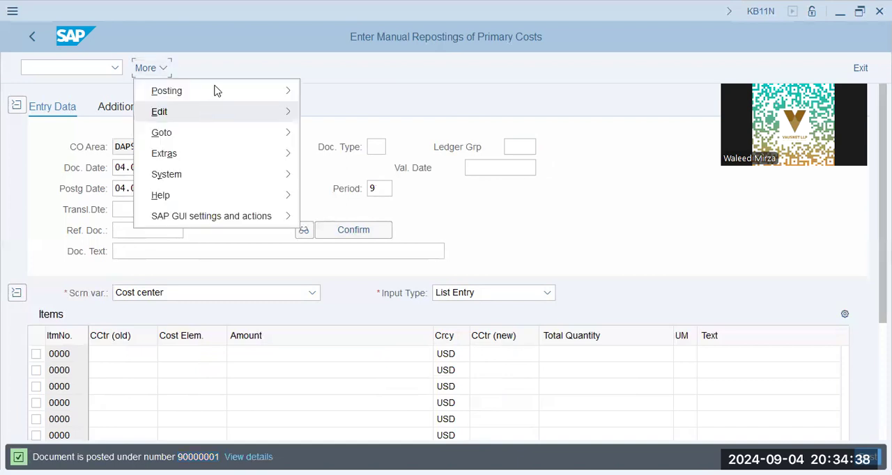
pyautogui.moveTo(217, 91)
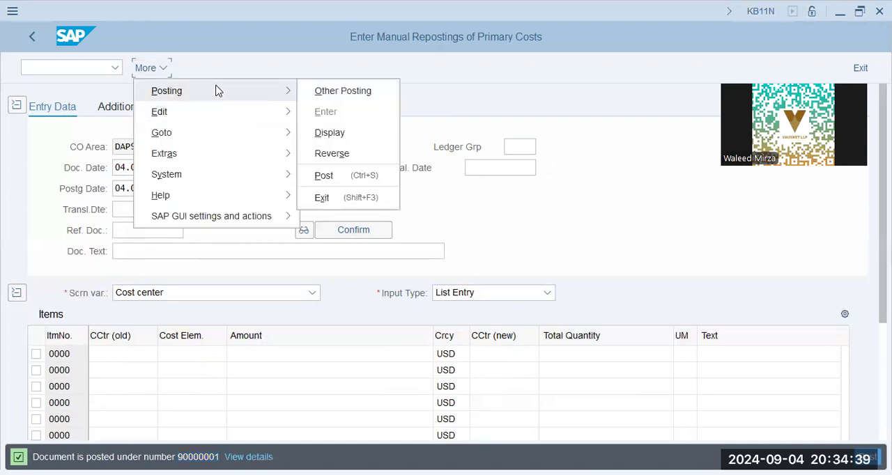
pyautogui.click(315, 134)
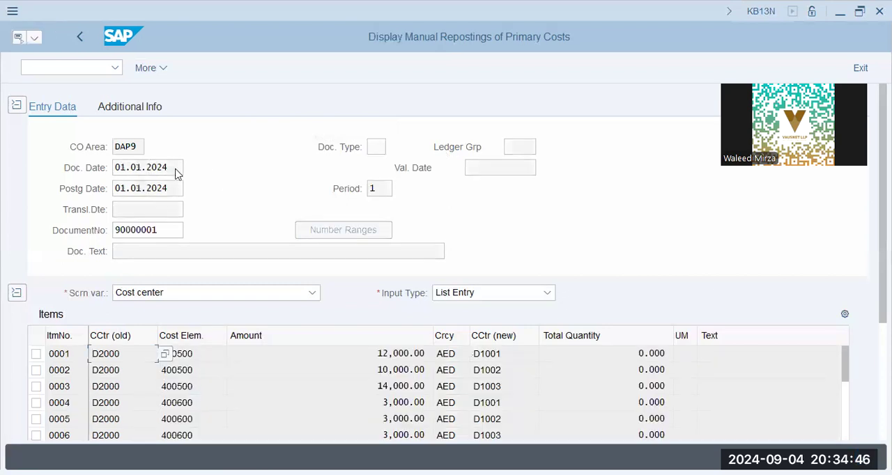
pyautogui.moveTo(176, 172); pyautogui.dragTo(117, 172)
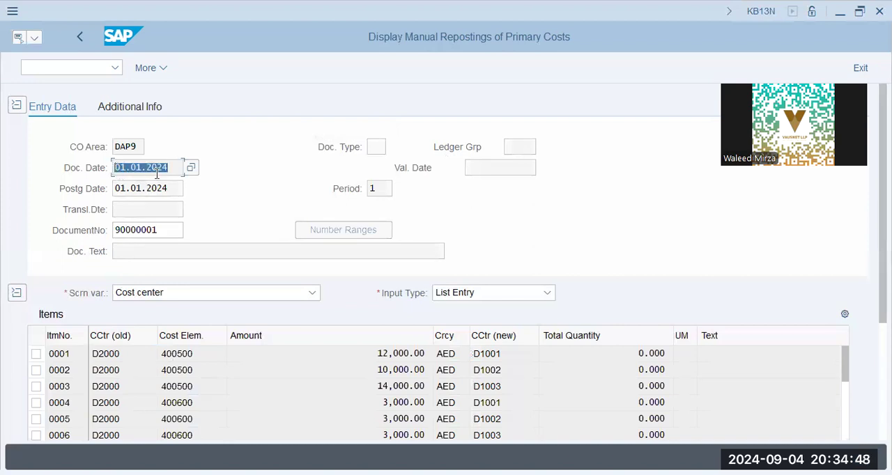
pyautogui.click(177, 370)
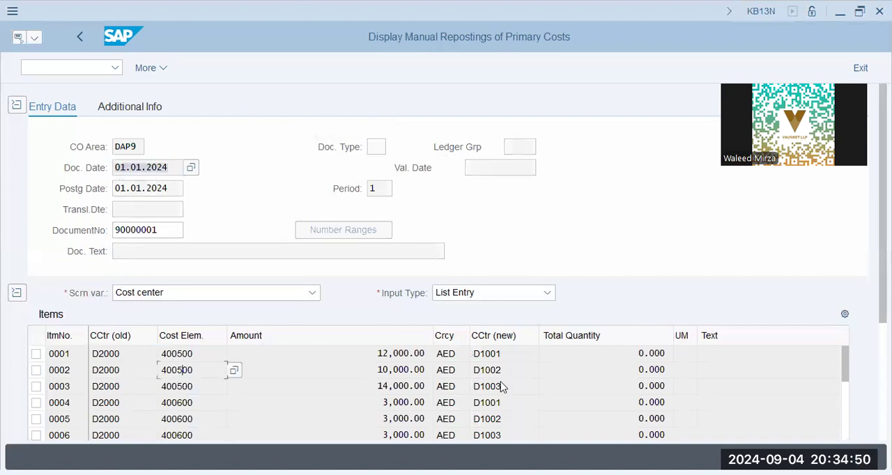
pyautogui.click(399, 371)
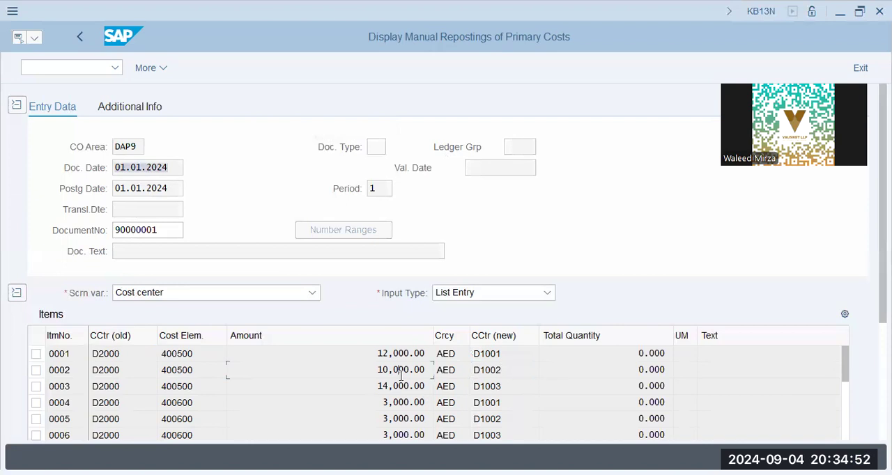
pyautogui.click(405, 358)
pyautogui.click(510, 375)
pyautogui.click(457, 455)
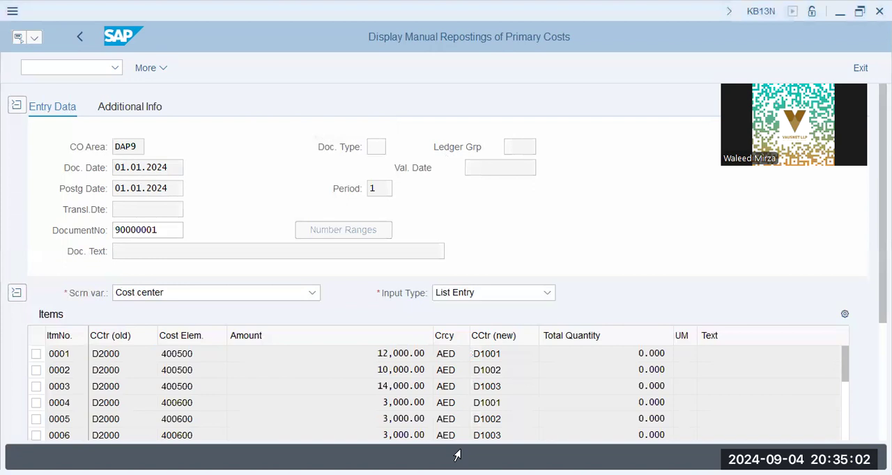
# Step: Open transaction KSB1 for the actual cost line items of cost centers
pyautogui.click(163, 146)
pyautogui.write('/n')
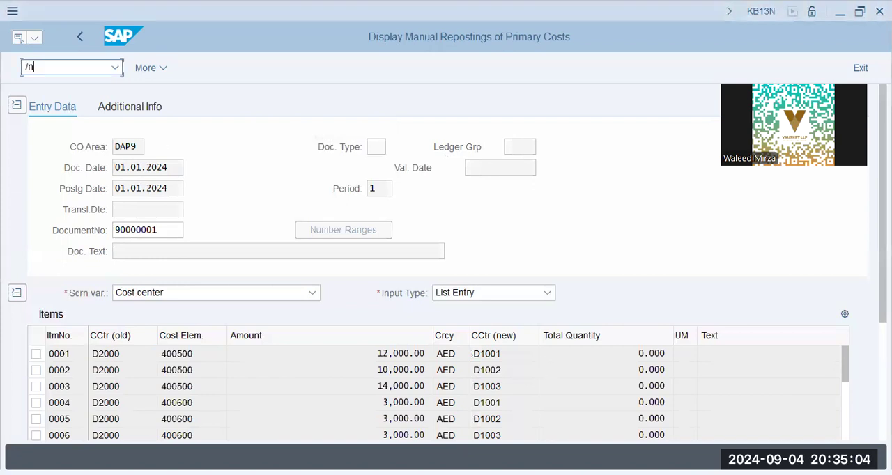
pyautogui.write(' ksb1')
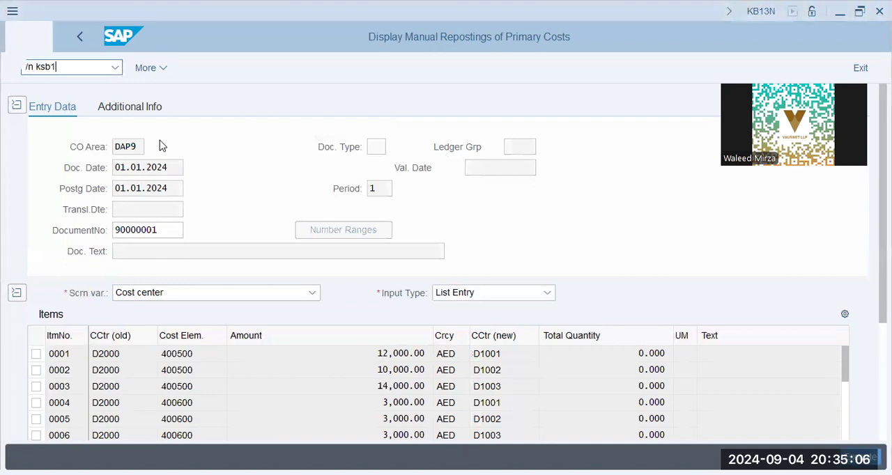
pyautogui.press('Return')
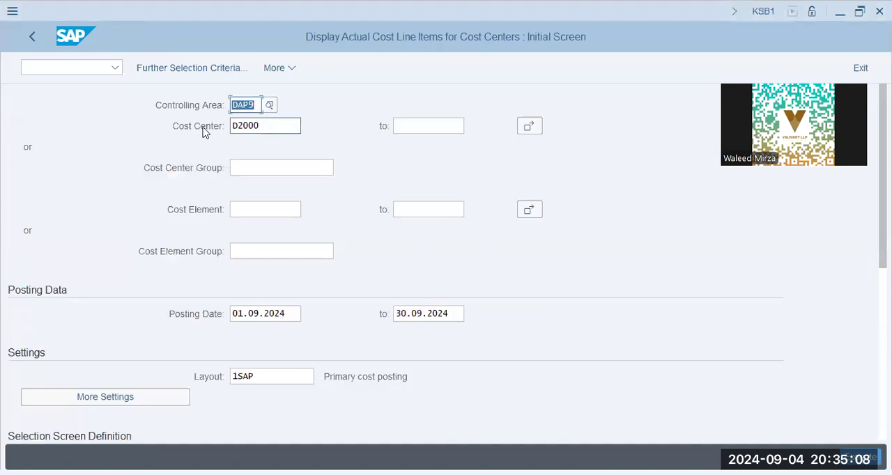
# Step: Clear the single cost center and set the cost center group to PROD
pyautogui.press('Tab')
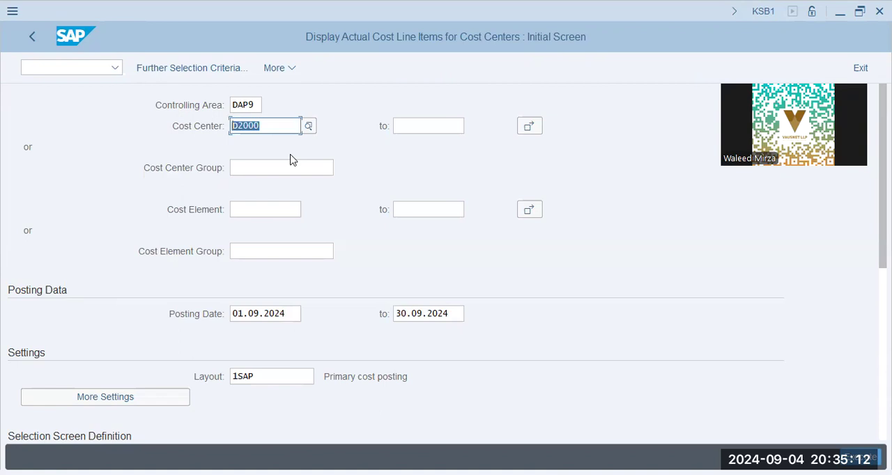
pyautogui.press('Delete')
pyautogui.press('Down')
pyautogui.write('rpod')
pyautogui.press('BackSpace')
pyautogui.press('BackSpace')
pyautogui.press('BackSpace')
pyautogui.press('BackSpace')
pyautogui.write('prod')
pyautogui.press('Down')
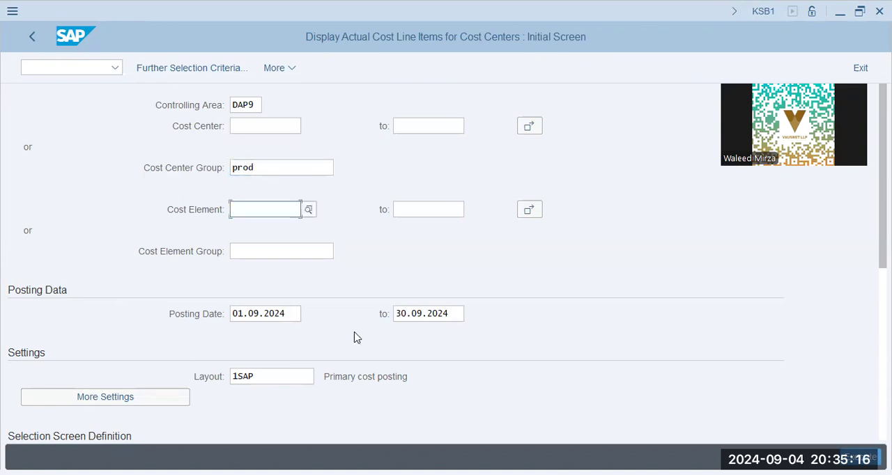
# Step: Set the posting date to start at 01.01.2024, clear its end date, and run the cost center line item report
pyautogui.moveTo(291, 312); pyautogui.dragTo(180, 310)
pyautogui.press('Delete')
pyautogui.write('01')
pyautogui.press('Down')
pyautogui.press('Return')
pyautogui.press('Tab')
pyautogui.press('Delete')
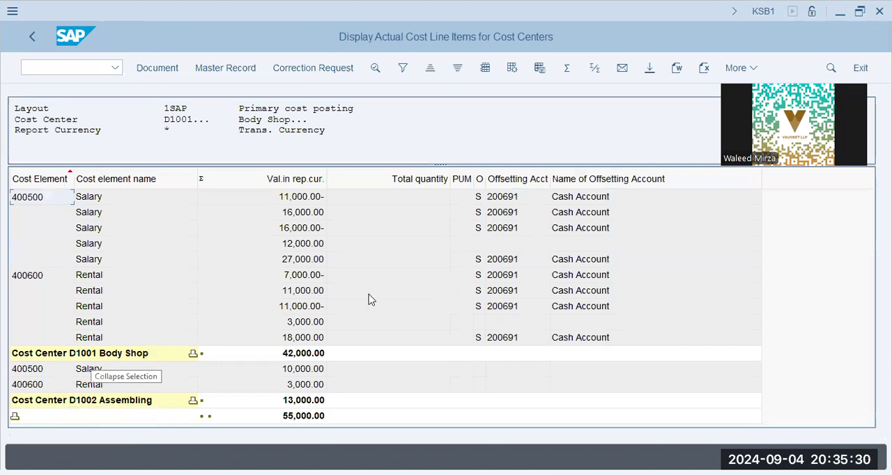
# Step: Apply a primary cost posting layout with business transactions, review the line items, and exit the list
pyautogui.click(513, 71)
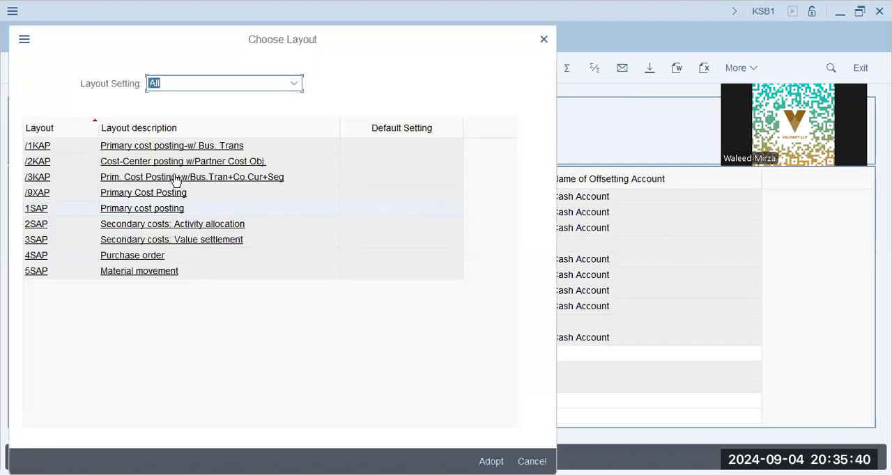
pyautogui.click(172, 208)
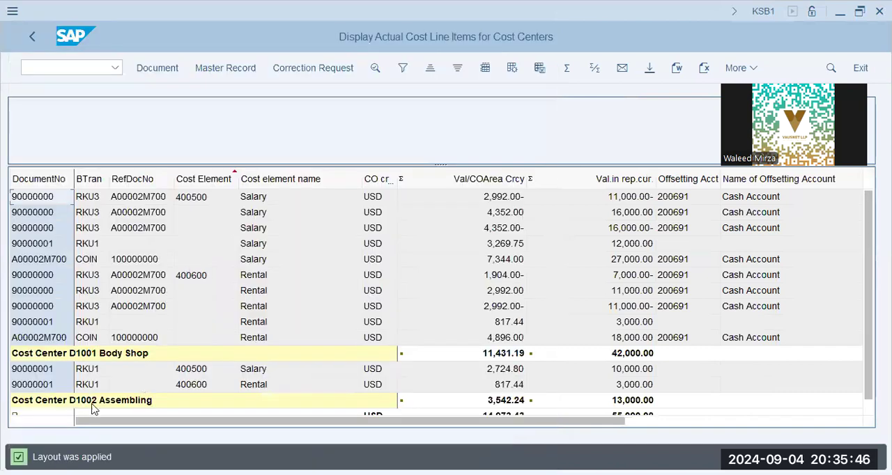
pyautogui.click(867, 416)
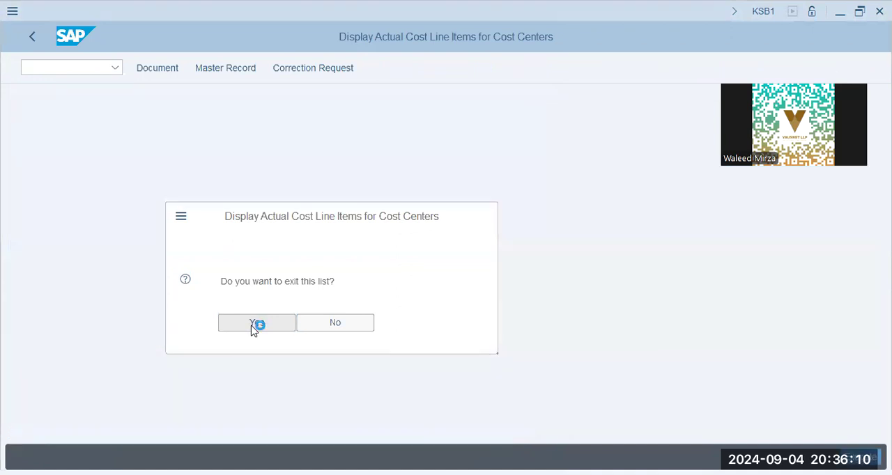
pyautogui.click(259, 252)
# Step: Clear the cost center group in the report selection
pyautogui.click(275, 127)
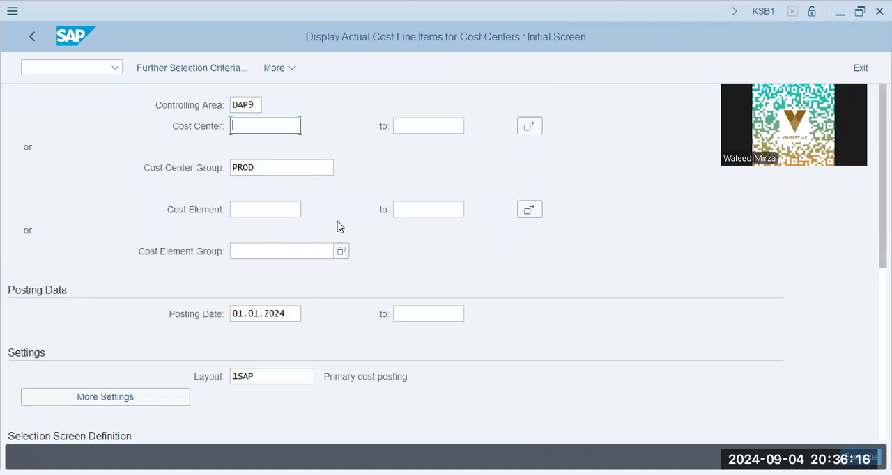
pyautogui.hotkey('alt', 'Tab')
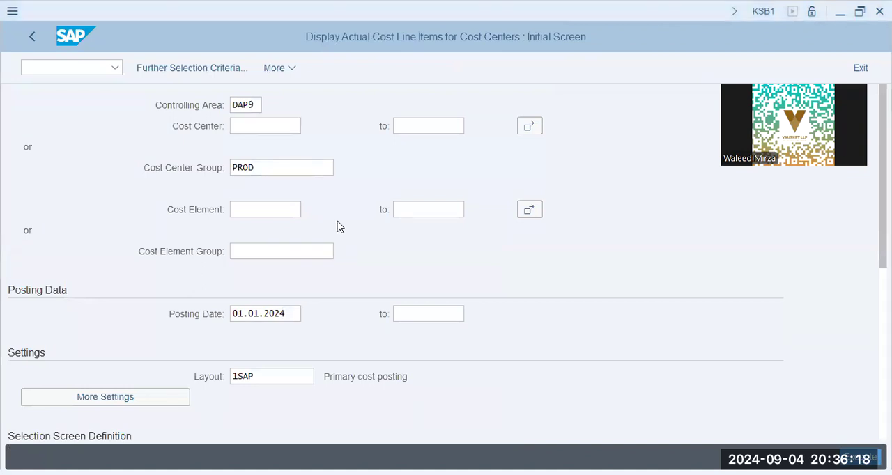
pyautogui.click(166, 170)
pyautogui.press('BackSpace')
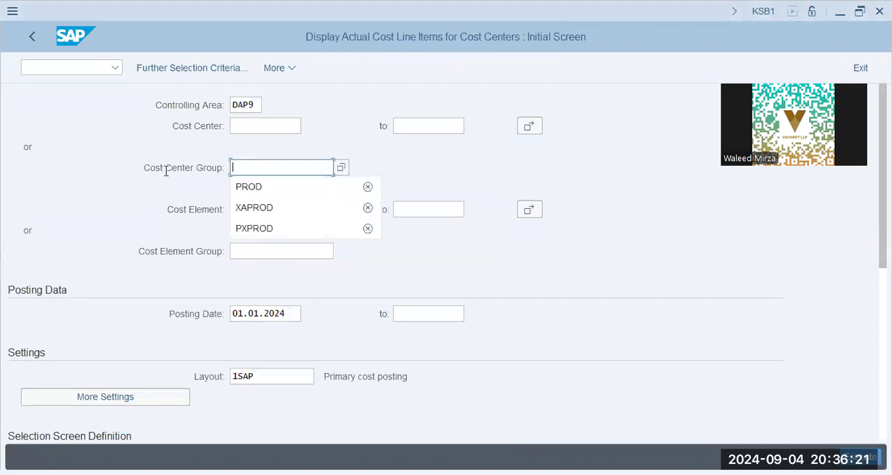
# Step: Enter D1001, D1002, D1003 and D2000 as single values in the cost center multiple selection and accept them
pyautogui.click(271, 129)
pyautogui.click(536, 131)
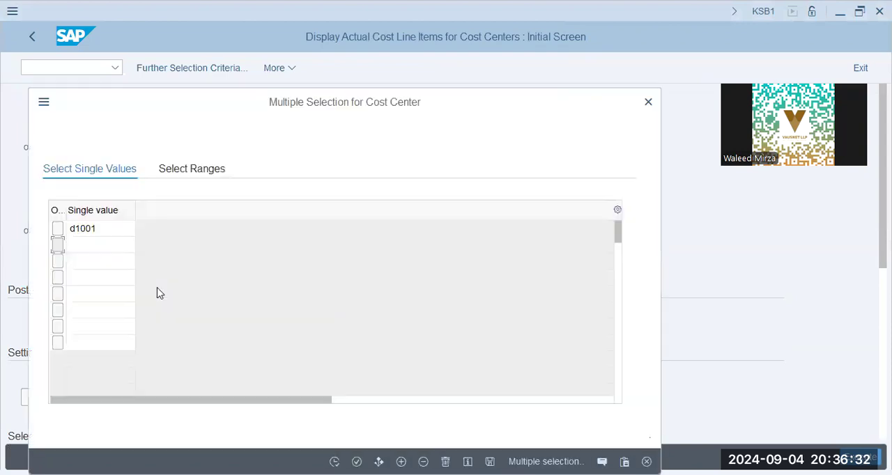
pyautogui.write('d1')
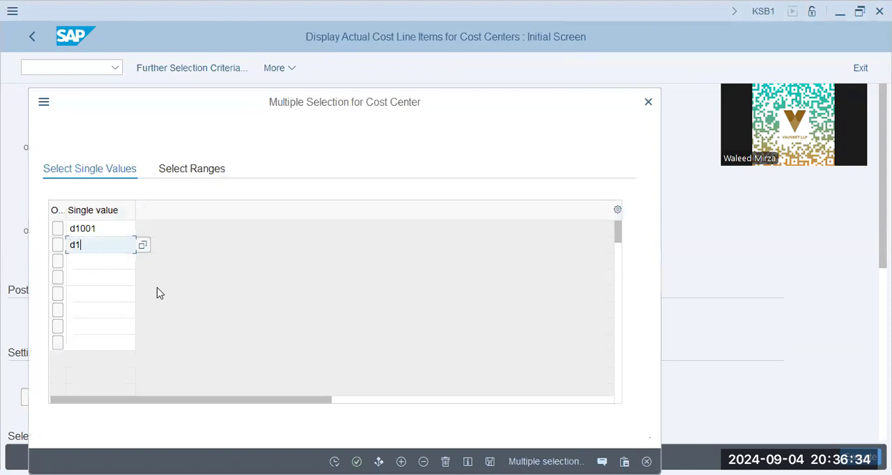
pyautogui.write('002')
pyautogui.press('Tab')
pyautogui.write('d1003')
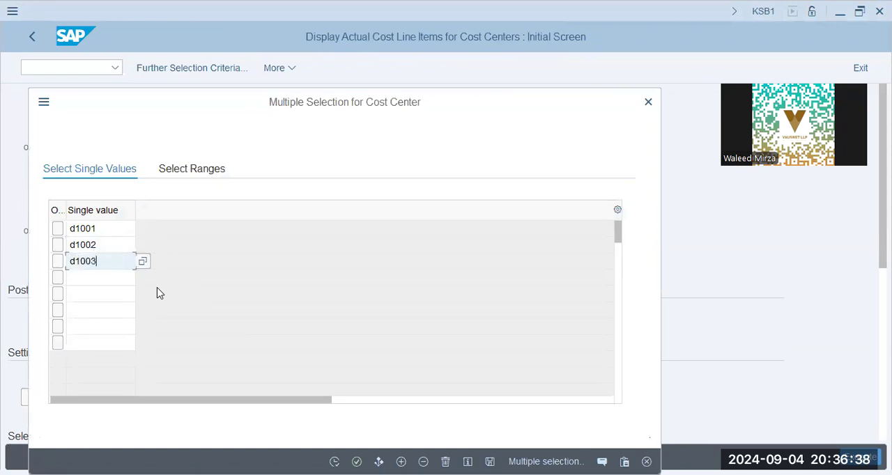
pyautogui.press('Down')
pyautogui.write('d200')
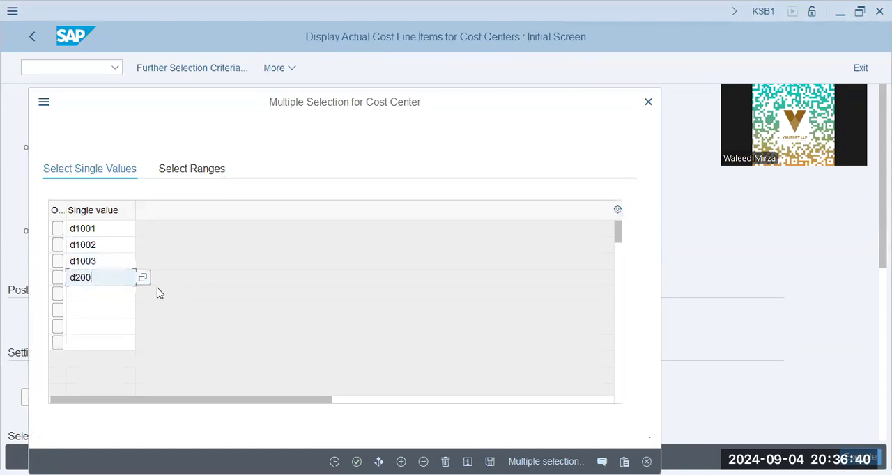
pyautogui.write('0')
pyautogui.press('Return')
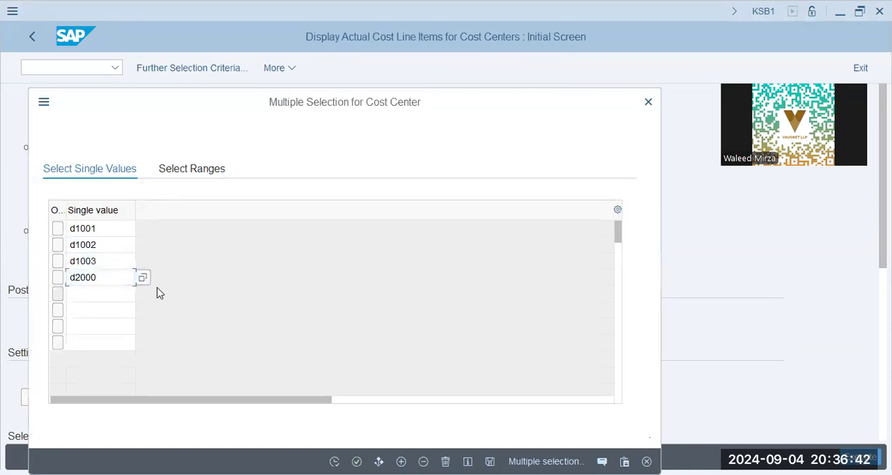
pyautogui.click(356, 461)
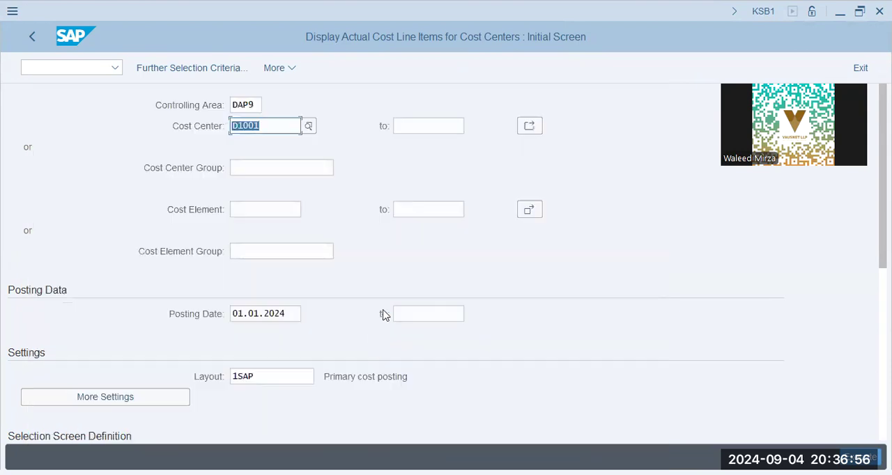
# Step: Run the line item report for the four cost centers and review the salary and rental postings on each one
pyautogui.click(860, 458)
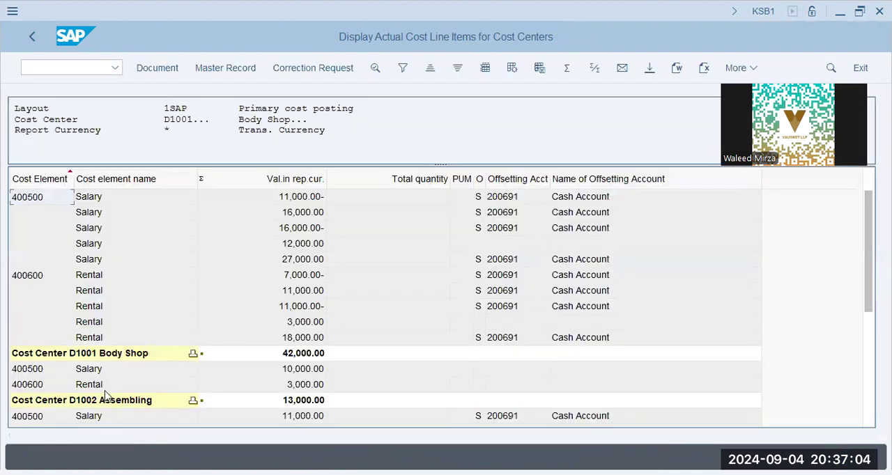
pyautogui.moveTo(869, 251); pyautogui.dragTo(869, 364)
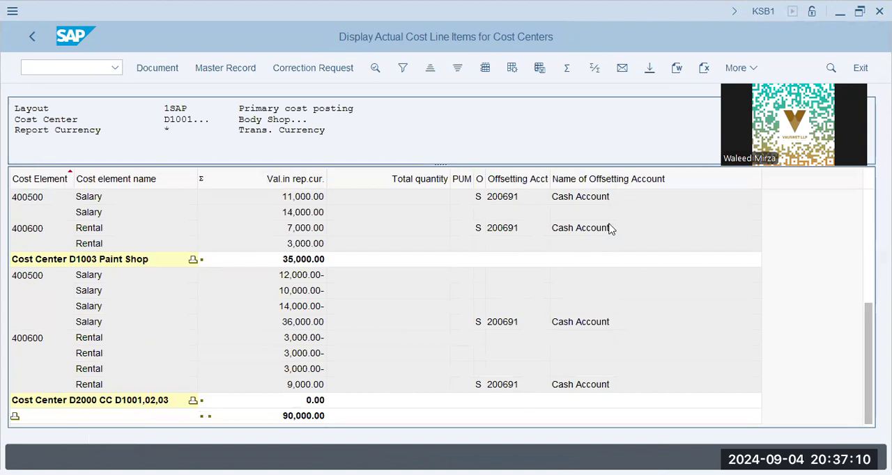
pyautogui.scroll(10, 479, 322)
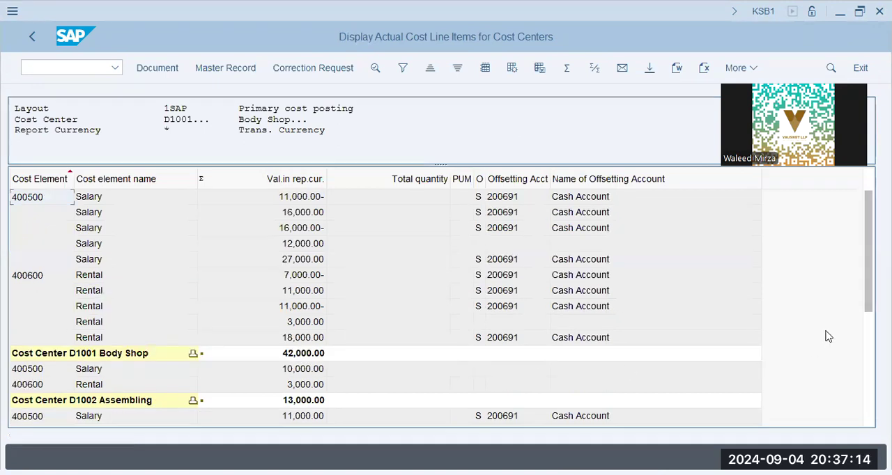
pyautogui.moveTo(869, 293); pyautogui.dragTo(869, 407)
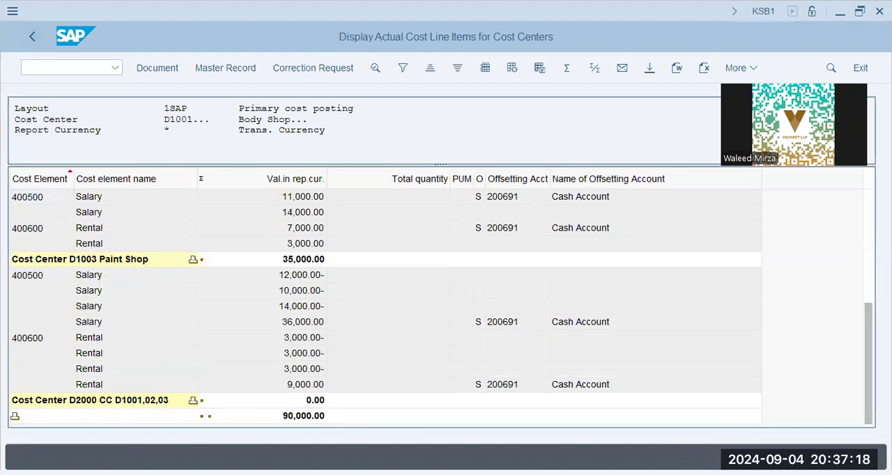
pyautogui.click(32, 37)
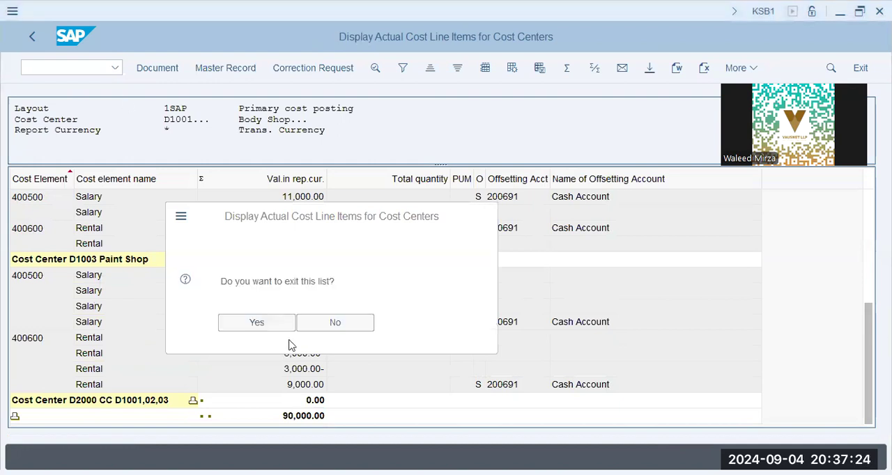
pyautogui.click(314, 324)
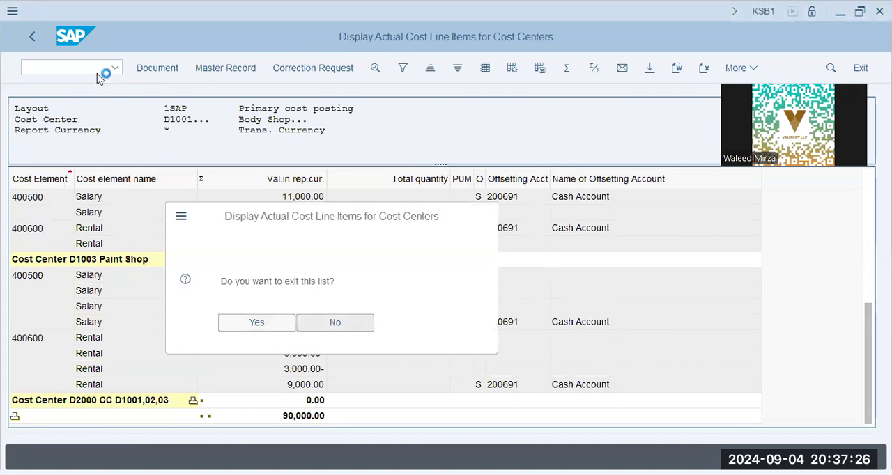
# Step: Open transaction KE5Z for the actual line items of profit centers
pyautogui.write('/nk')
pyautogui.write('ke3')
pyautogui.write('5z')
pyautogui.press('Return')
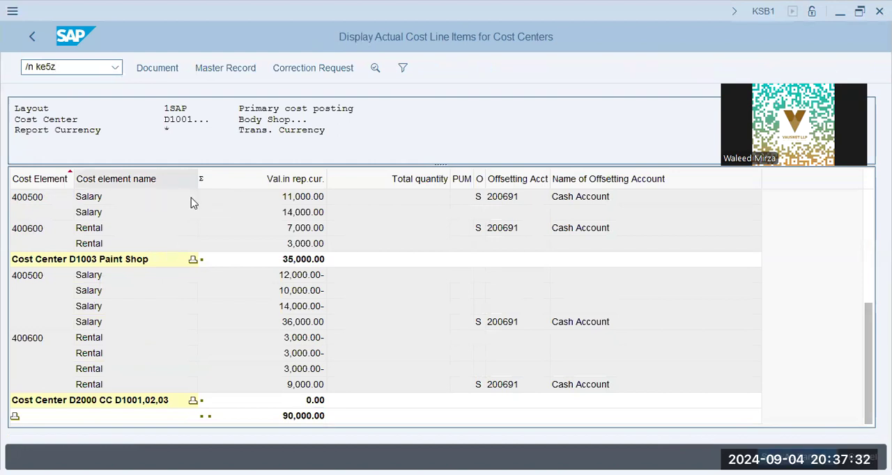
# Step: Leave the posting period blank and run the profit center line item report for company code DAP9 and fiscal year 2024
pyautogui.click(247, 189)
pyautogui.press('Tab')
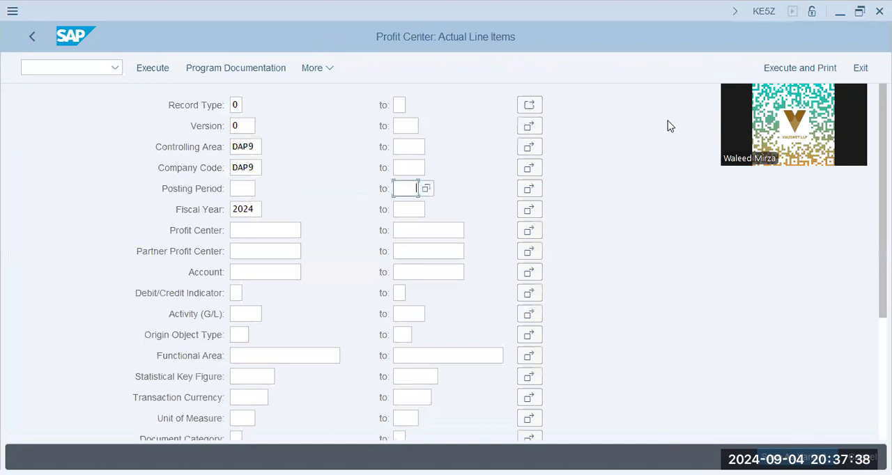
pyautogui.click(150, 70)
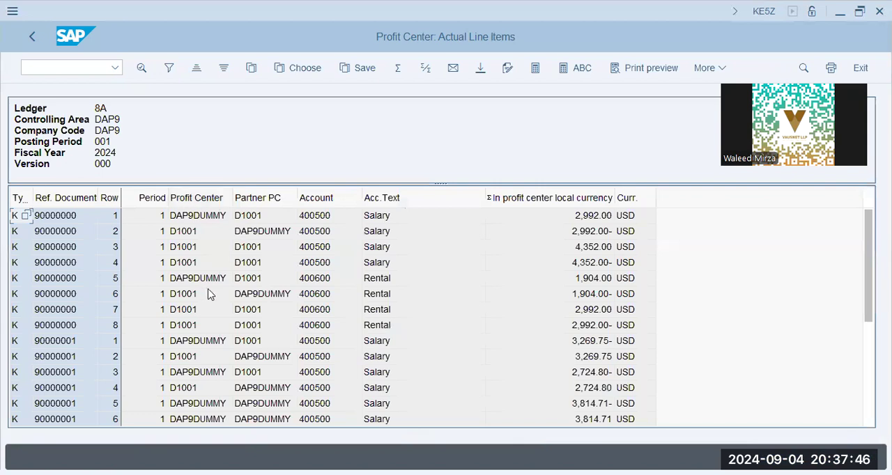
pyautogui.click(209, 295)
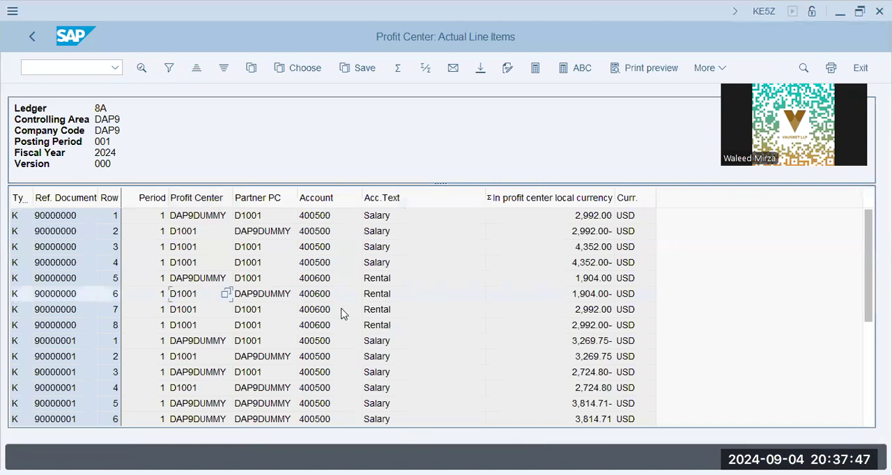
# Step: Review the salary and rental line items in the profit center report by profit center and partner profit center
pyautogui.click(304, 69)
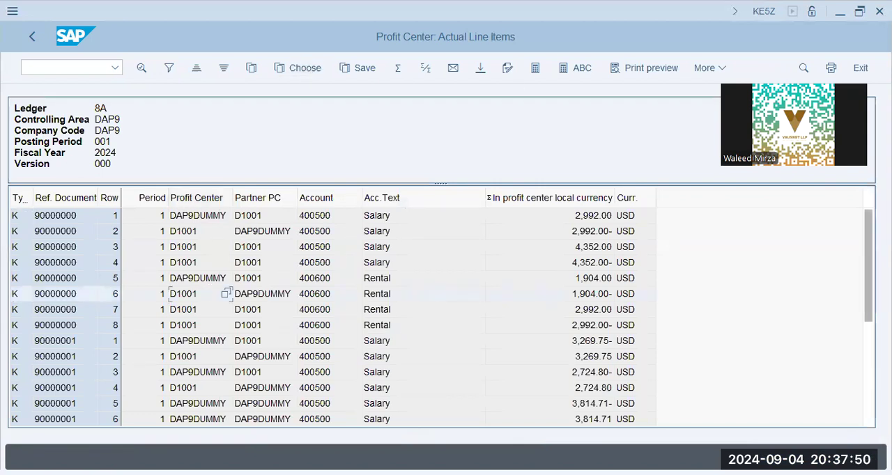
pyautogui.moveTo(868, 272); pyautogui.dragTo(868, 390)
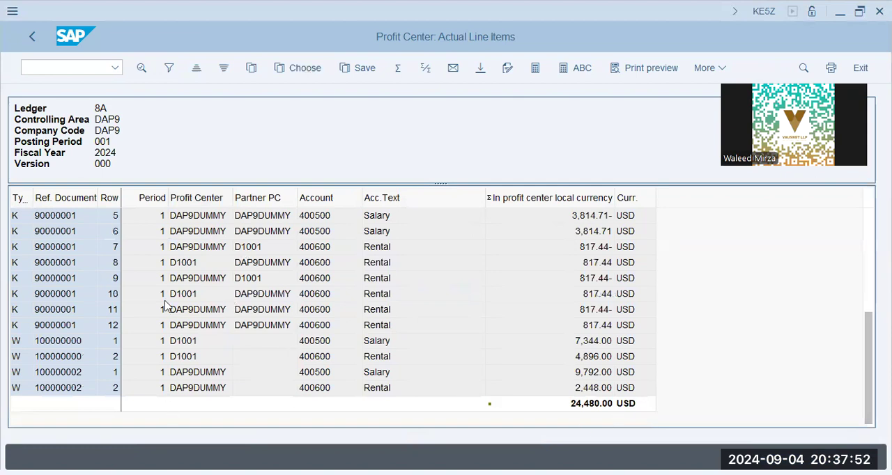
pyautogui.click(205, 264)
pyautogui.scroll(5, 264, 312)
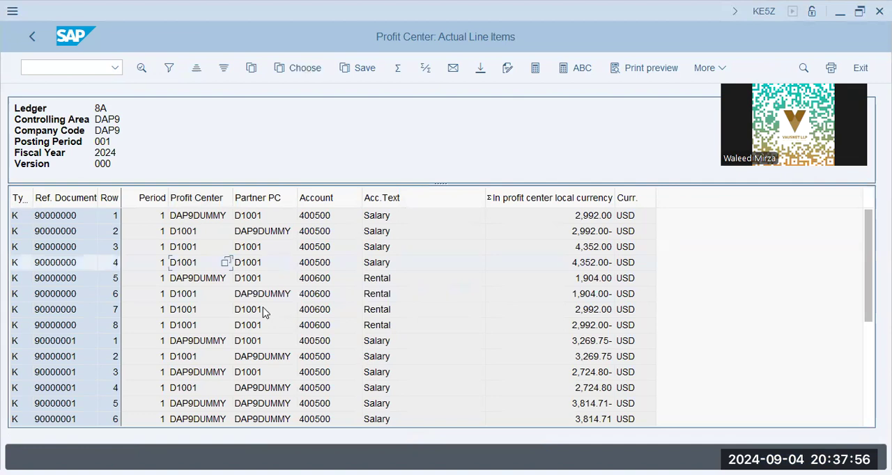
pyautogui.scroll(-1, 207, 291)
pyautogui.scroll(-3, 207, 291)
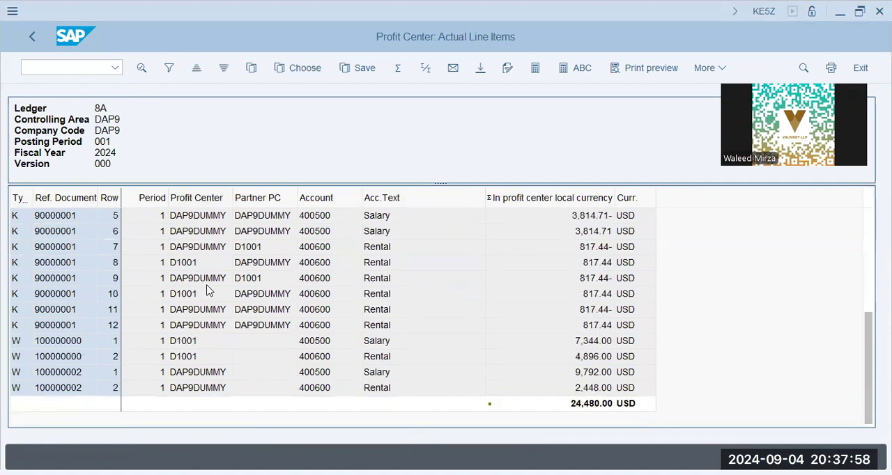
pyautogui.scroll(2, 207, 291)
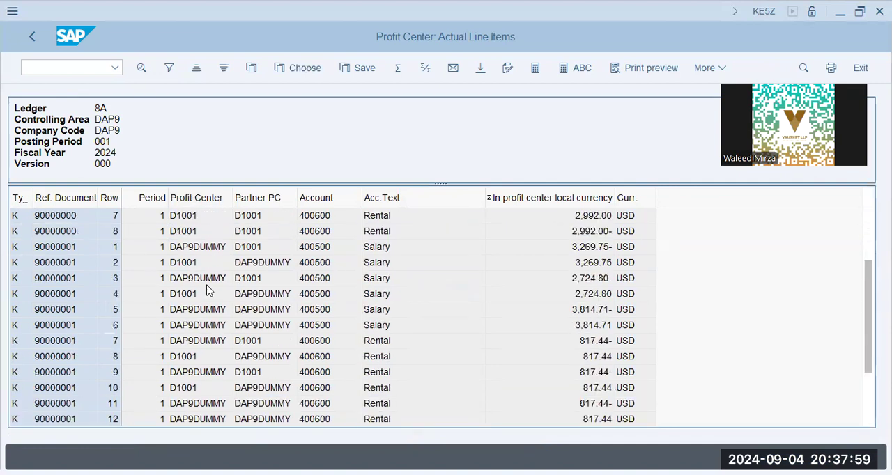
pyautogui.click(189, 248)
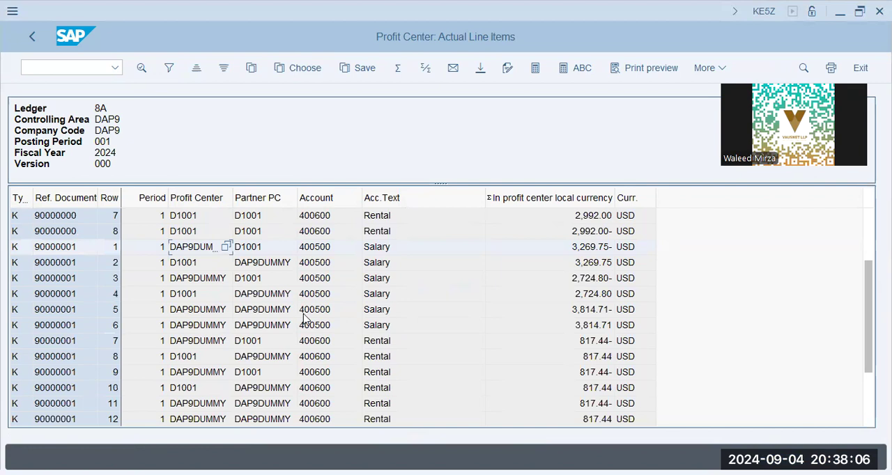
pyautogui.scroll(-2, 305, 318)
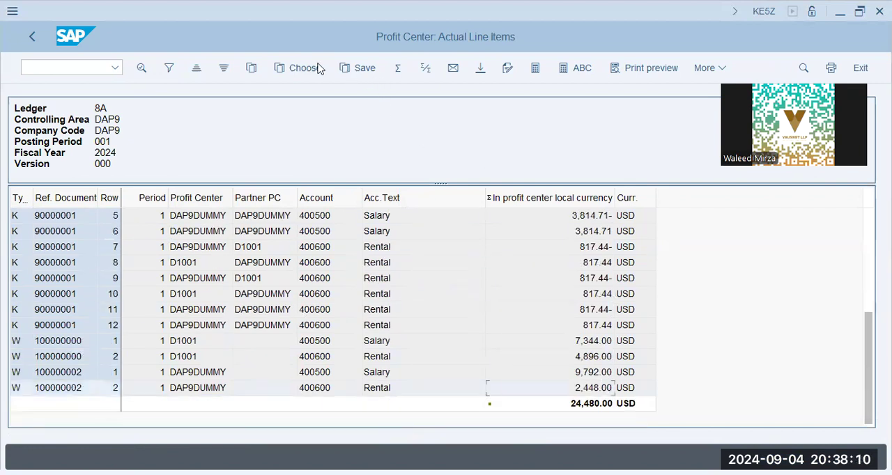
# Step: Open the report's column layout settings and search the column set for "cost c"
pyautogui.click(252, 69)
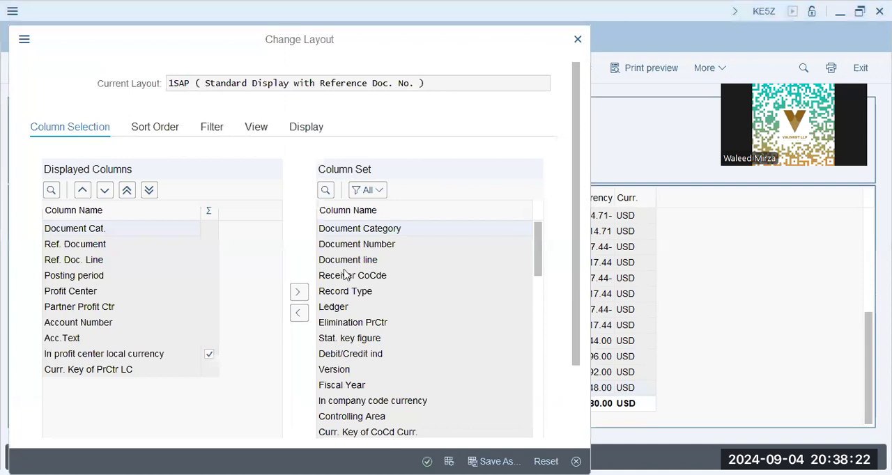
pyautogui.scroll(-5, 351, 352)
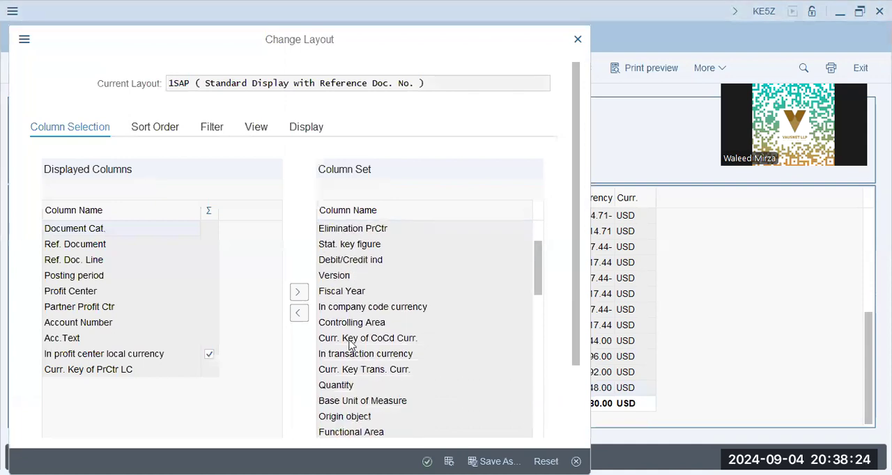
pyautogui.scroll(-8, 350, 341)
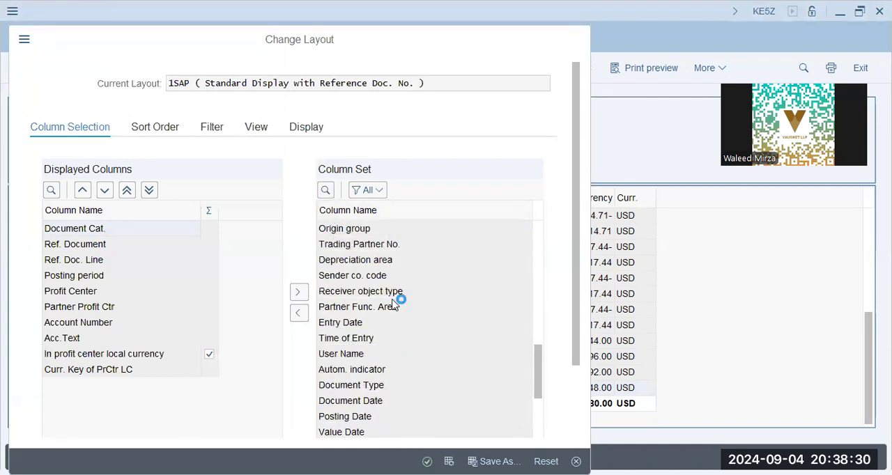
pyautogui.write('cost c')
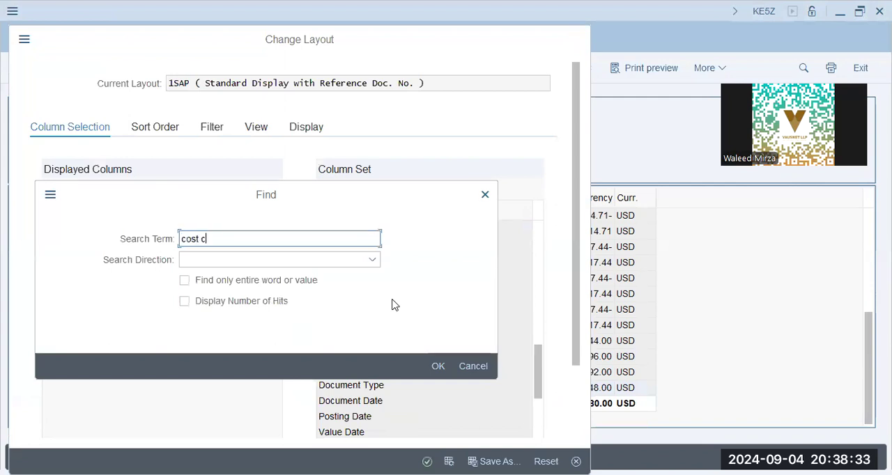
pyautogui.press('Return')
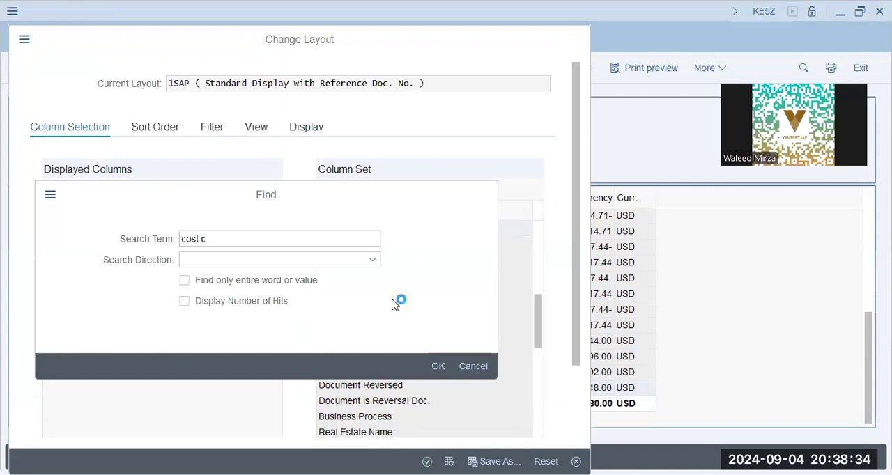
pyautogui.click(473, 387)
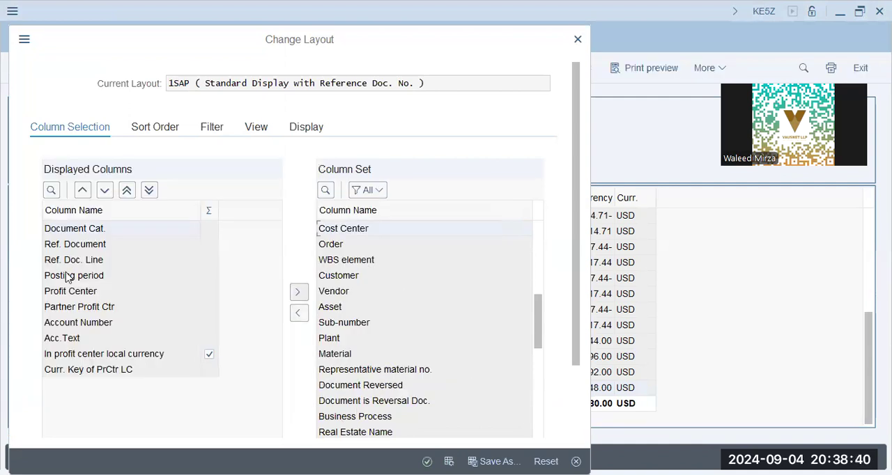
# Step: Try to add the Cost Center column ahead of Profit Center in the displayed columns
pyautogui.click(66, 276)
pyautogui.click(67, 292)
pyautogui.click(302, 319)
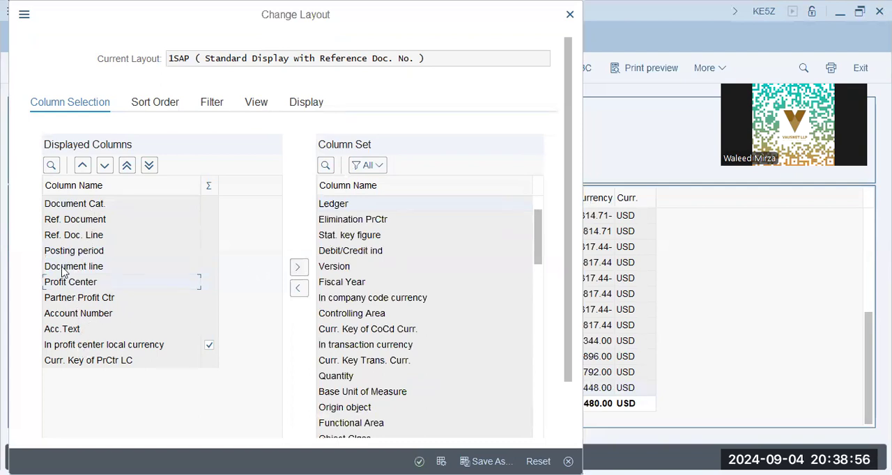
# Step: Search the column set for "cost c" and insert the Cost Center column before Profit Center in the displayed columns
pyautogui.click(370, 236)
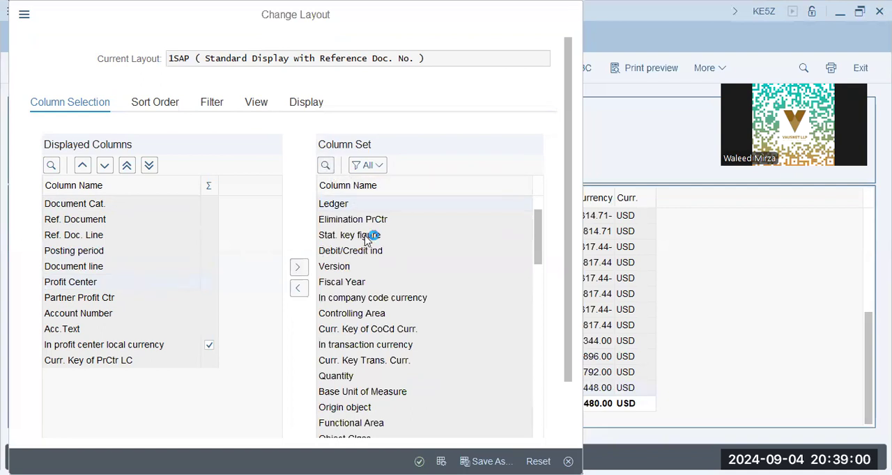
pyautogui.hotkey('ctrl', 'f')
pyautogui.write('cost c')
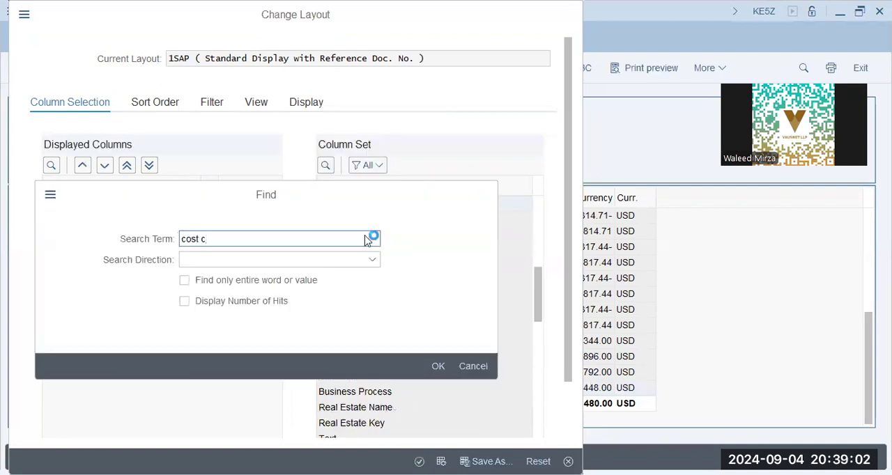
pyautogui.click(437, 365)
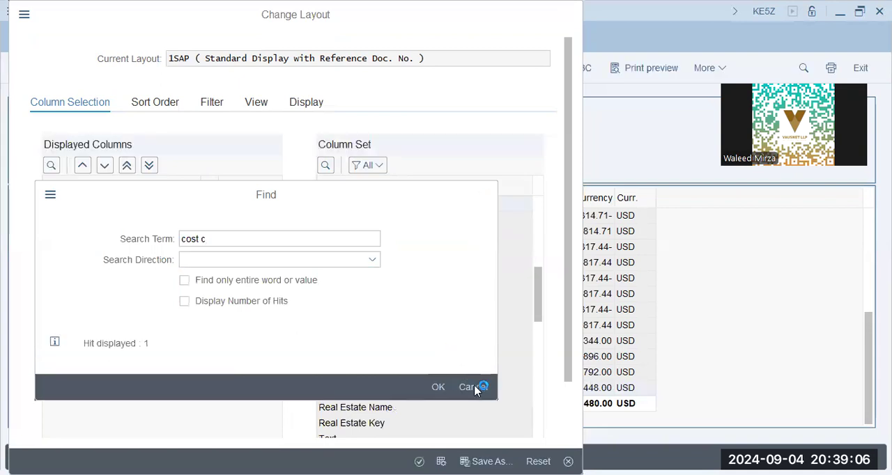
pyautogui.click(476, 387)
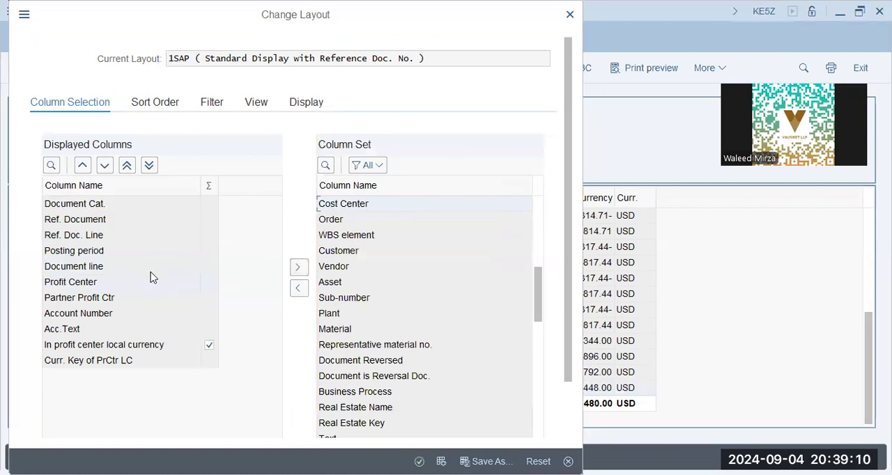
pyautogui.click(75, 283)
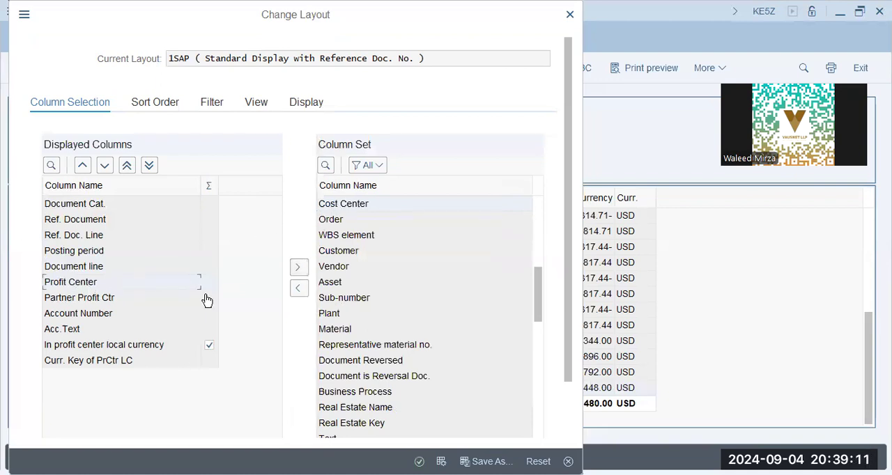
pyautogui.click(300, 289)
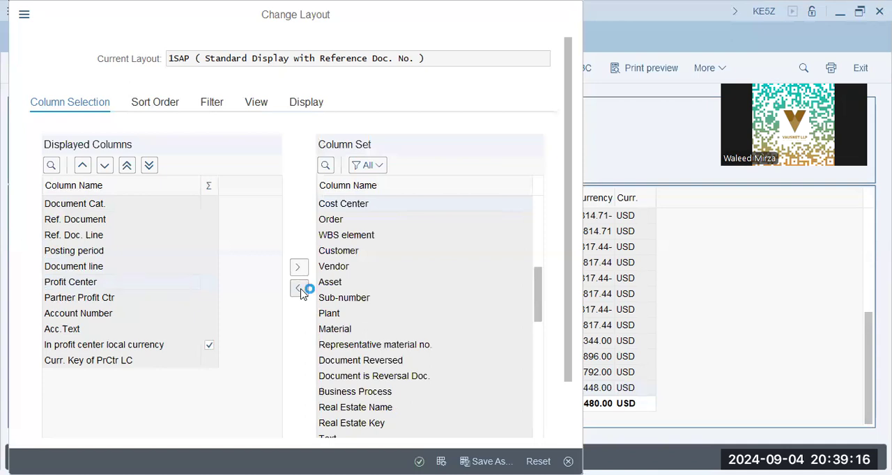
pyautogui.click(93, 282)
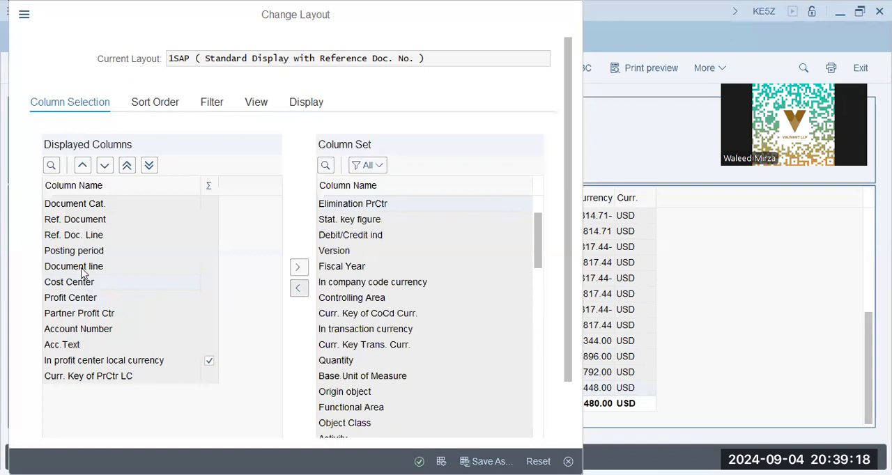
# Step: Remove the Document line and Ref. Doc. Line columns from the displayed columns
pyautogui.click(82, 272)
pyautogui.click(297, 271)
pyautogui.click(100, 255)
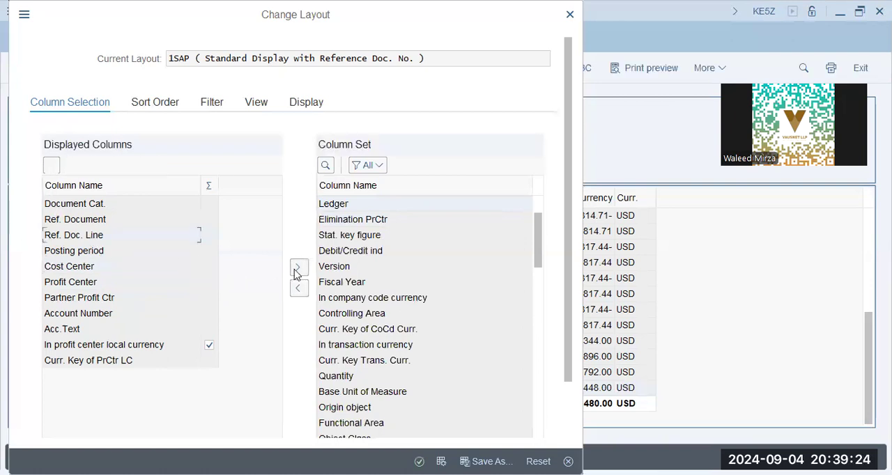
pyautogui.click(99, 209)
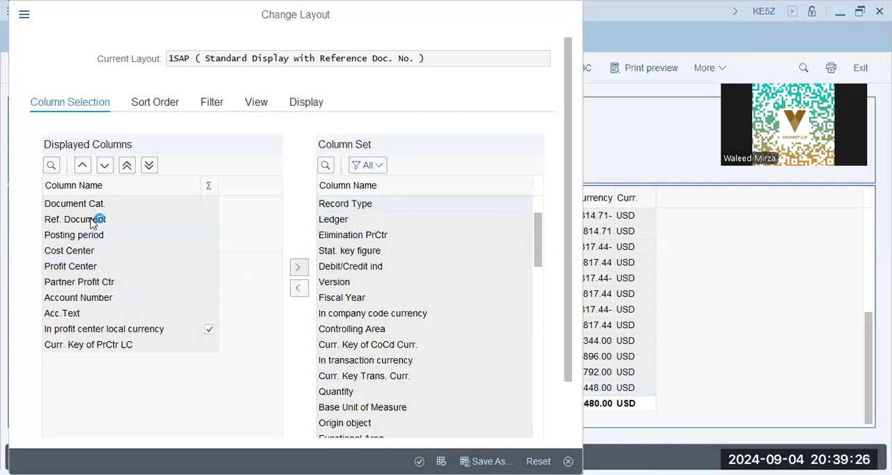
pyautogui.doubleClick(91, 219)
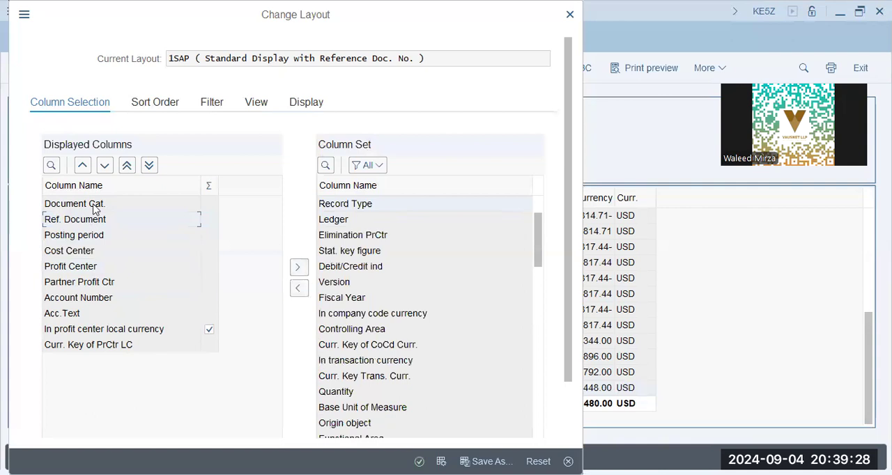
# Step: Remove the Document Cat. and Partner Profit Ctr columns and place Cost Center directly after Profit Center
pyautogui.click(95, 205)
pyautogui.click(295, 267)
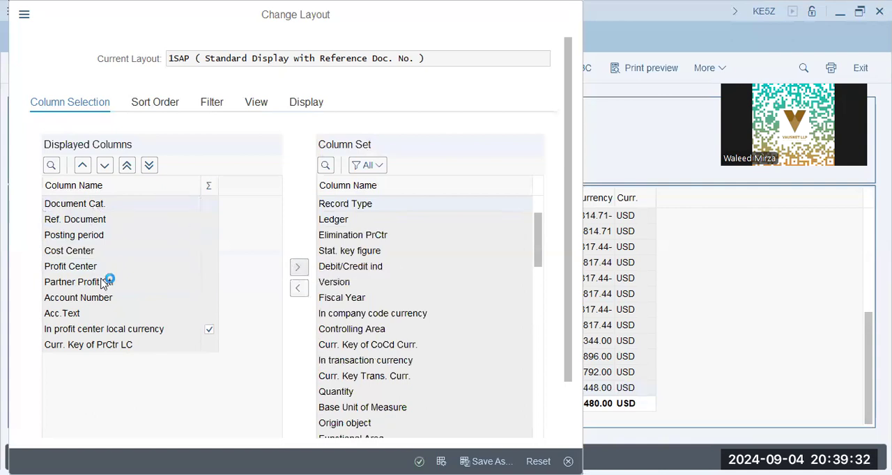
pyautogui.click(73, 299)
pyautogui.click(120, 315)
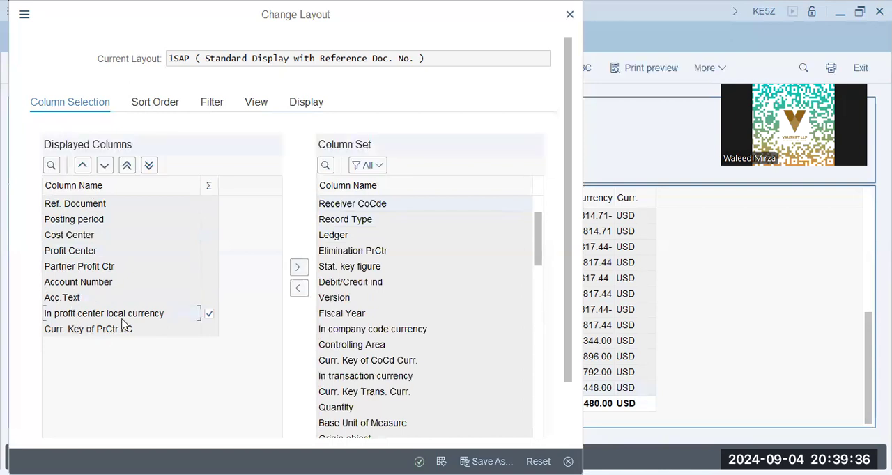
pyautogui.click(129, 334)
pyautogui.click(299, 265)
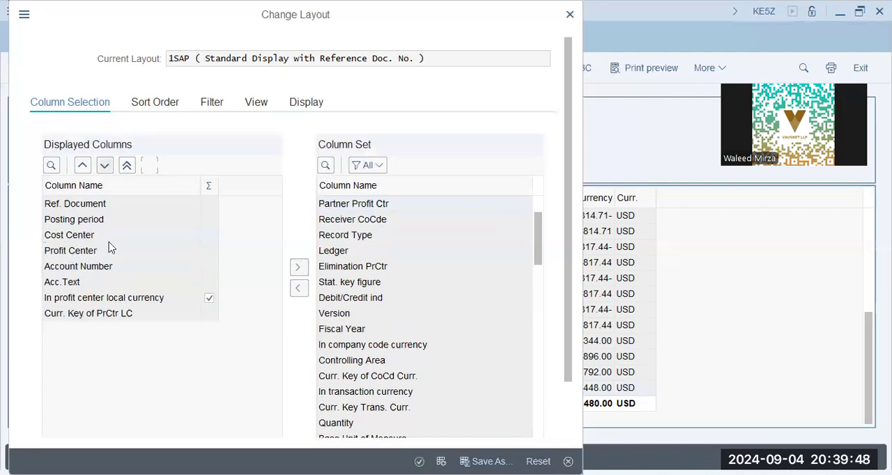
pyautogui.click(80, 236)
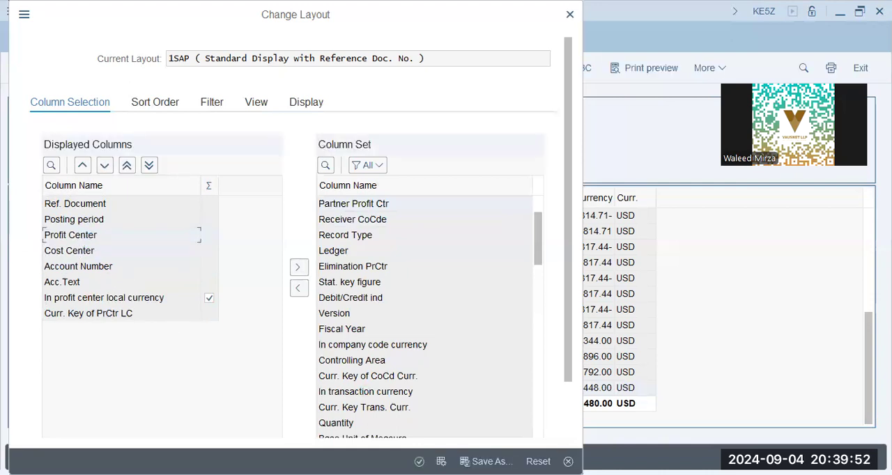
# Step: Start saving the column arrangement as a new layout with the identifier /9dAP
pyautogui.click(450, 329)
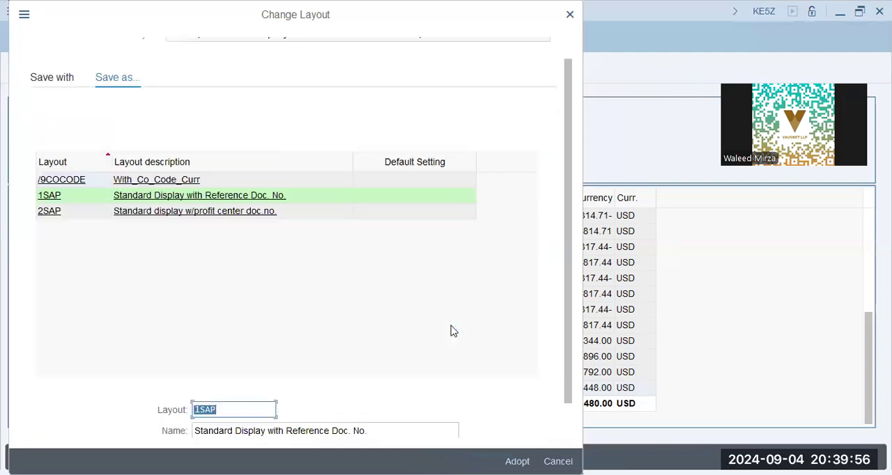
pyautogui.click(238, 416)
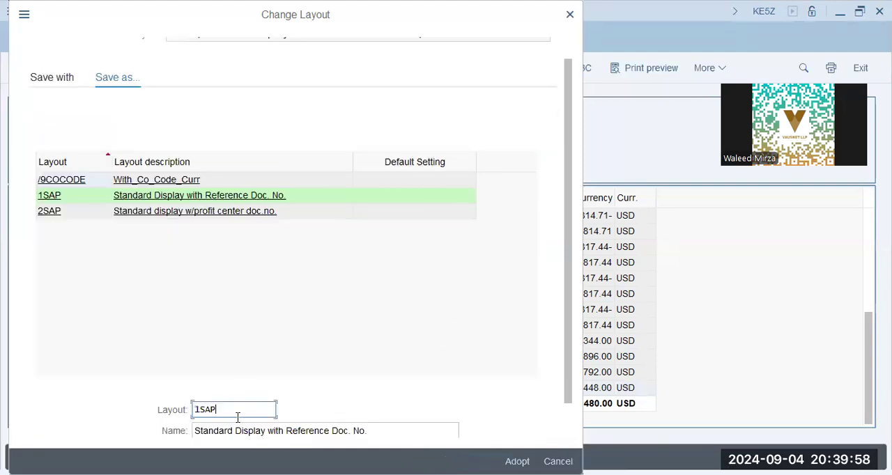
pyautogui.press('Left')
pyautogui.press('Left')
pyautogui.press('Delete')
pyautogui.write('/9')
pyautogui.hotkey('shift', 'Right')
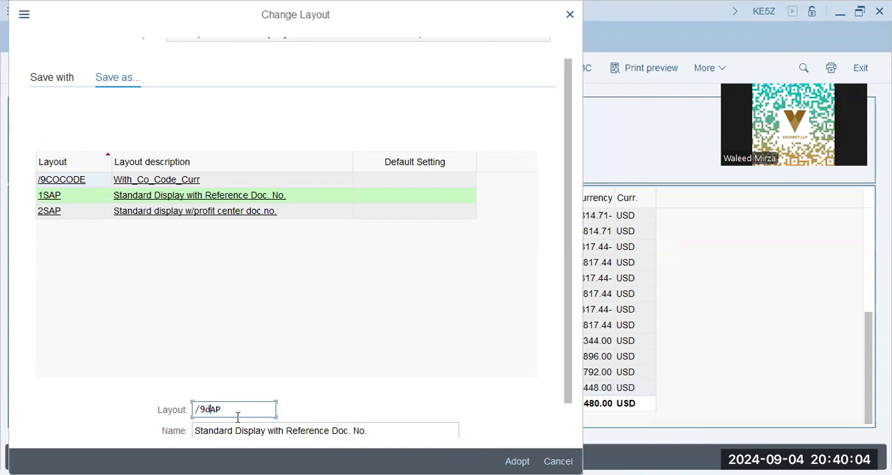
pyautogui.write('d')
# Step: Name the new layout Pr.Ctr+CCtr and adopt it for the line item report
pyautogui.press('Tab')
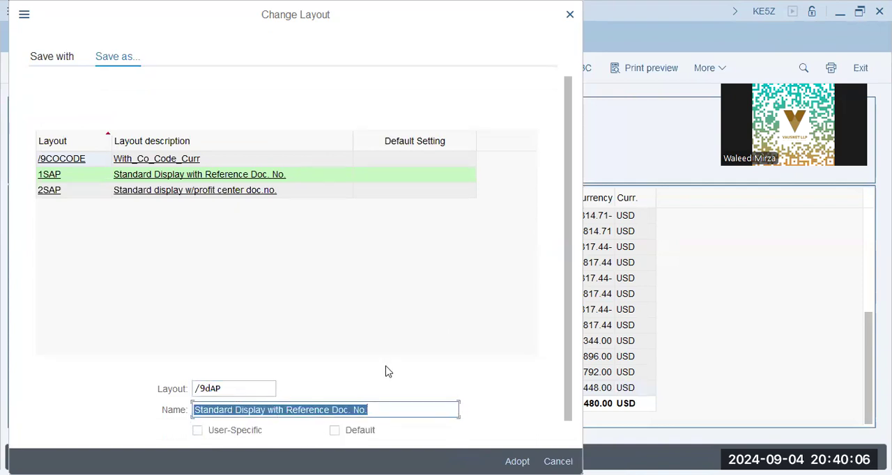
pyautogui.write('Pr.')
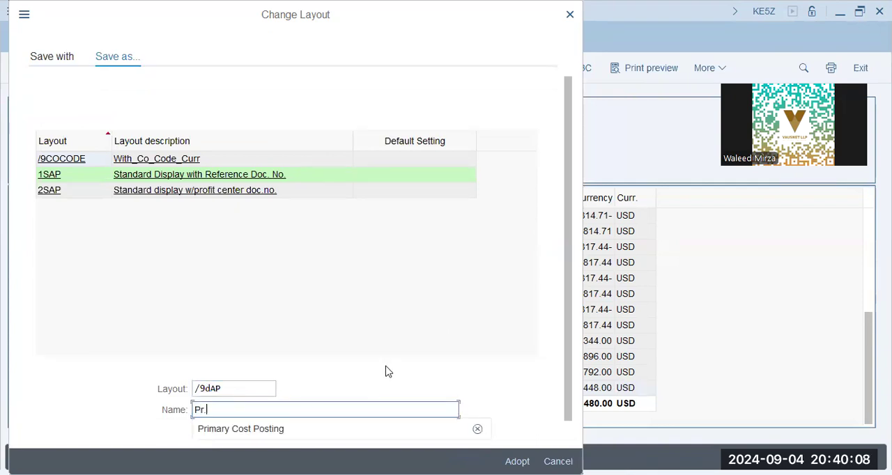
pyautogui.write('Ctr+')
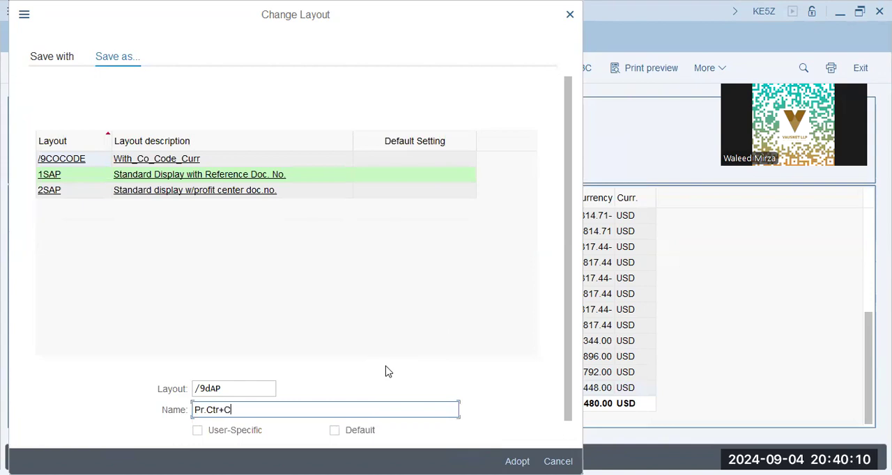
pyautogui.write('CCtr')
pyautogui.scroll(-1, 295, 428)
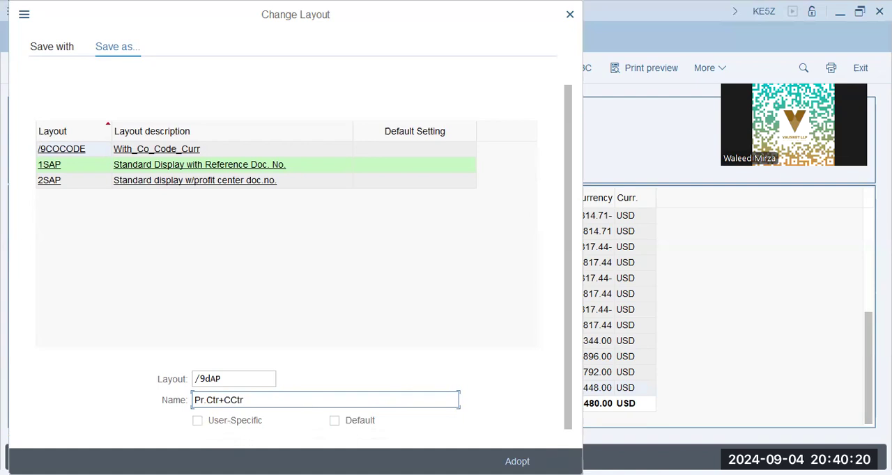
pyautogui.click(517, 461)
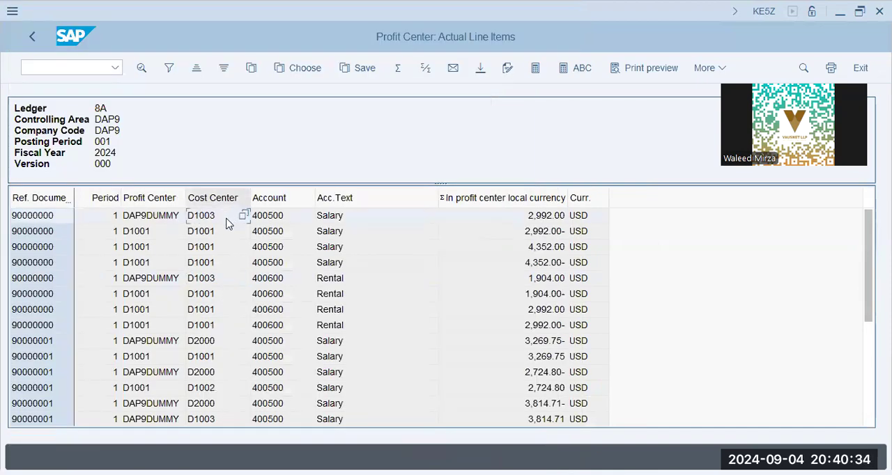
# Step: Examine the cost center and profit center assignments of the salary and rental line items through to the end of the report
pyautogui.click(207, 235)
pyautogui.click(211, 360)
pyautogui.click(209, 373)
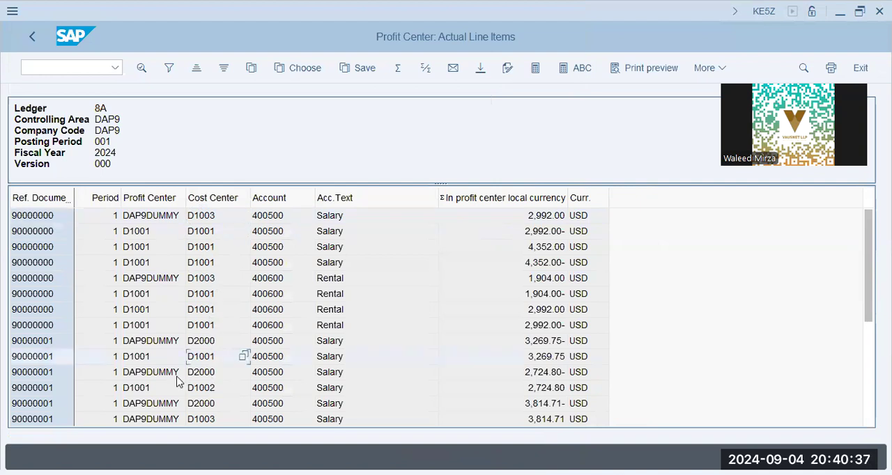
pyautogui.click(207, 418)
pyautogui.click(213, 342)
pyautogui.click(214, 293)
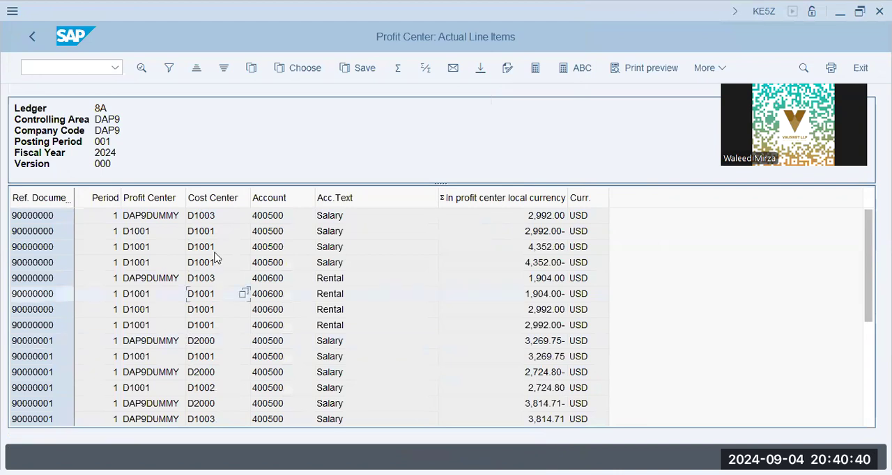
pyautogui.click(213, 250)
pyautogui.scroll(-5, 279, 329)
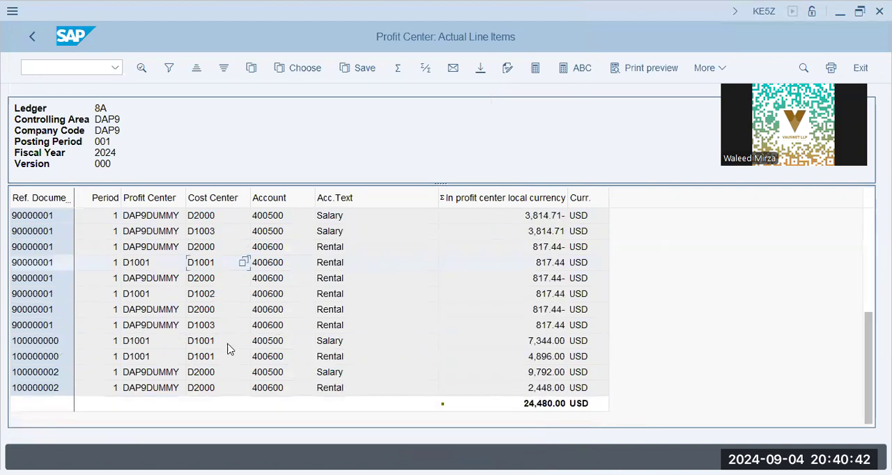
pyautogui.click(209, 373)
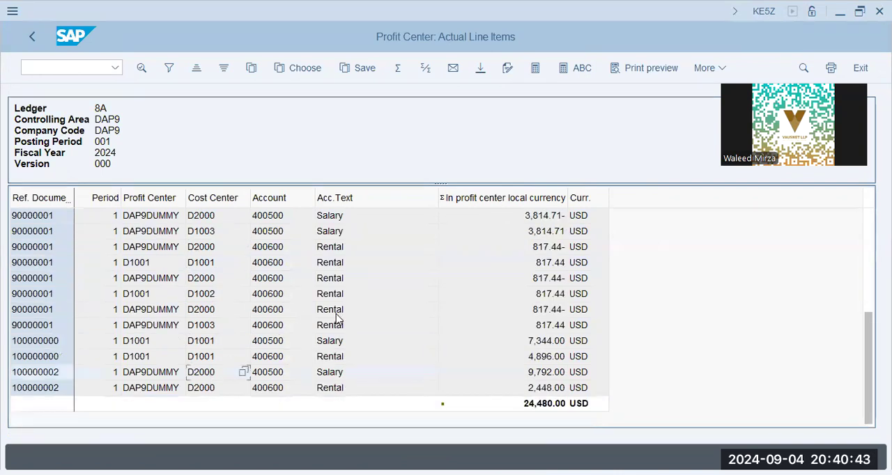
pyautogui.click(213, 295)
pyautogui.click(150, 294)
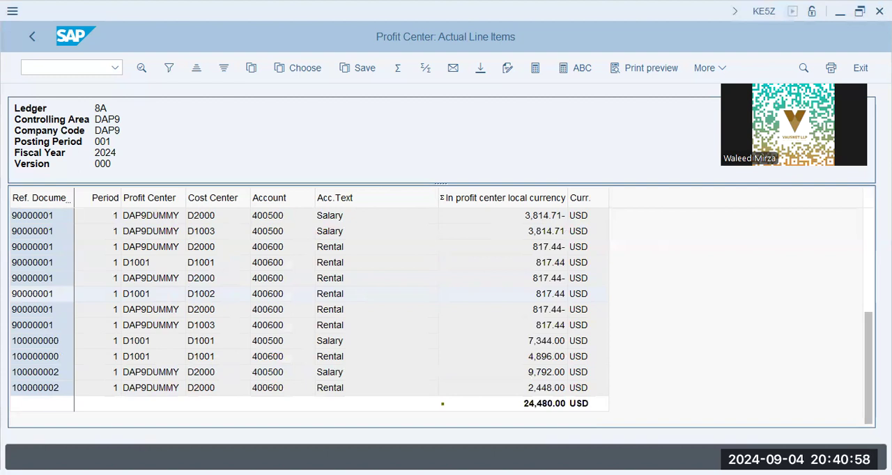
pyautogui.click(90, 70)
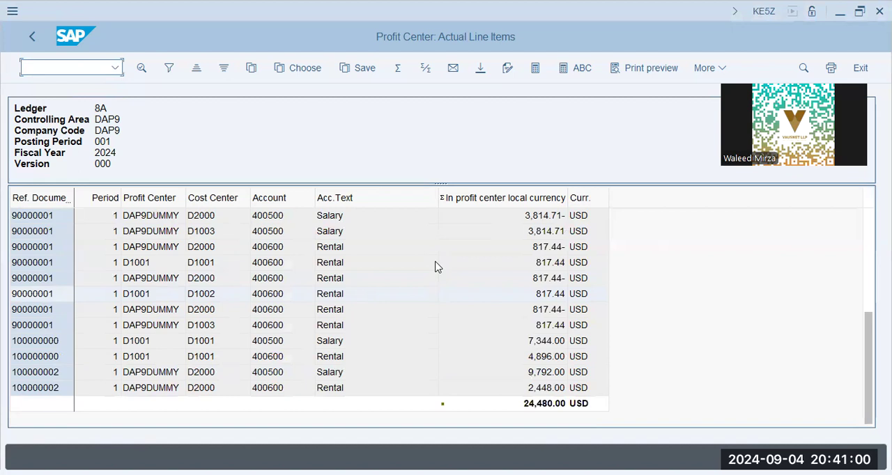
pyautogui.click(578, 67)
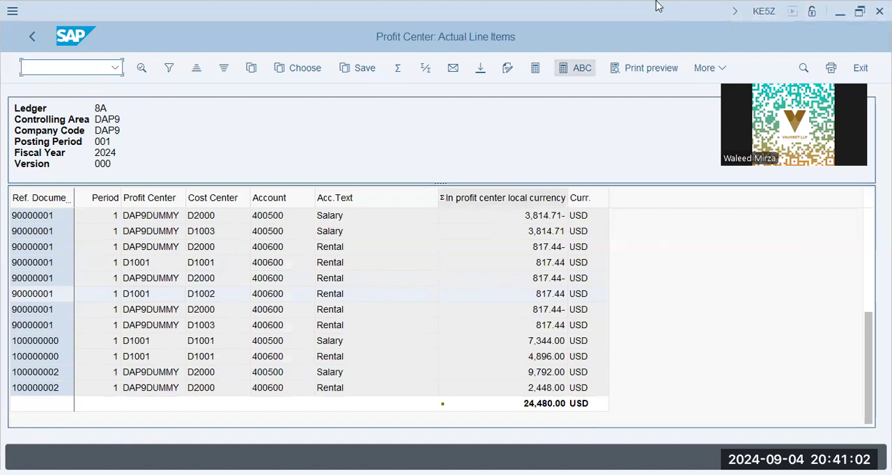